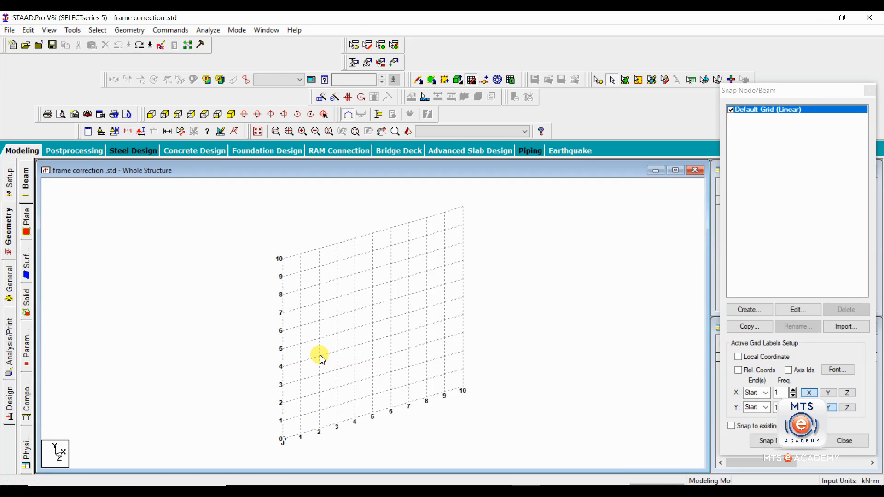
- Save the current model when starting a file import
{"action": "left_click", "coordinate": [9, 30]}
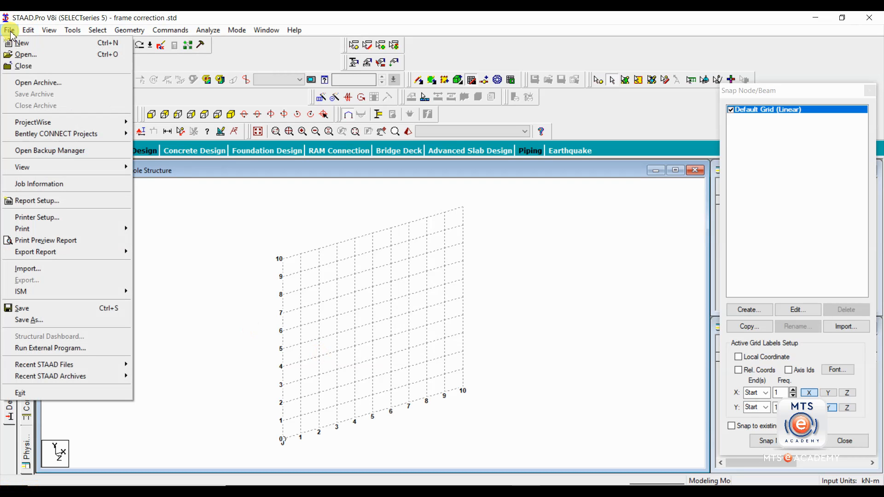
{"action": "left_click", "coordinate": [38, 269]}
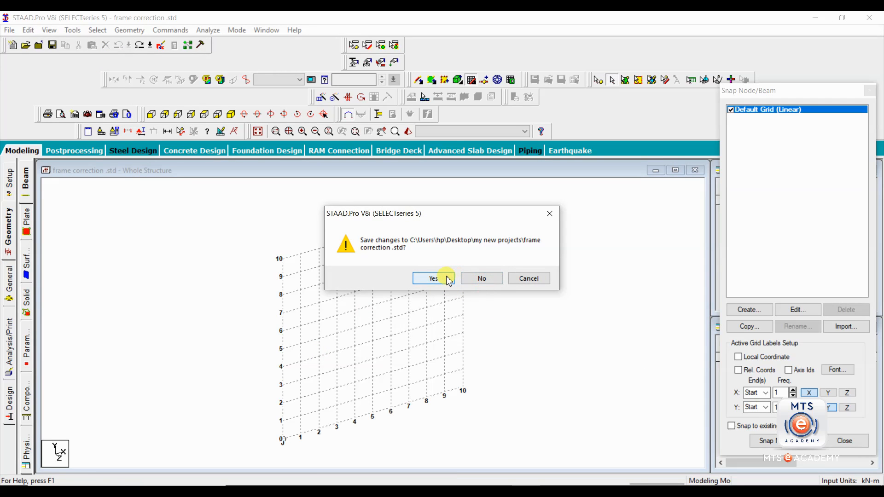
{"action": "left_click", "coordinate": [448, 278]}
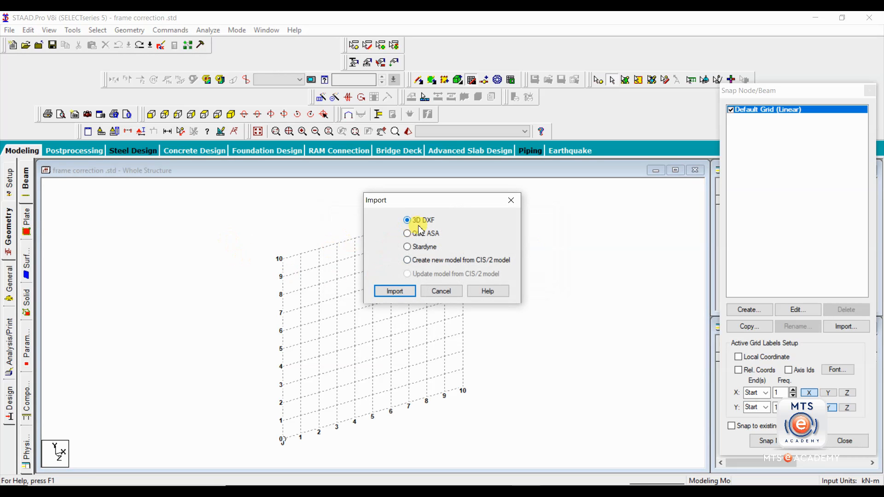
- Import 30-1-20.dxf as a 3D DXF with Y up and inch length units
{"action": "left_click", "coordinate": [399, 292]}
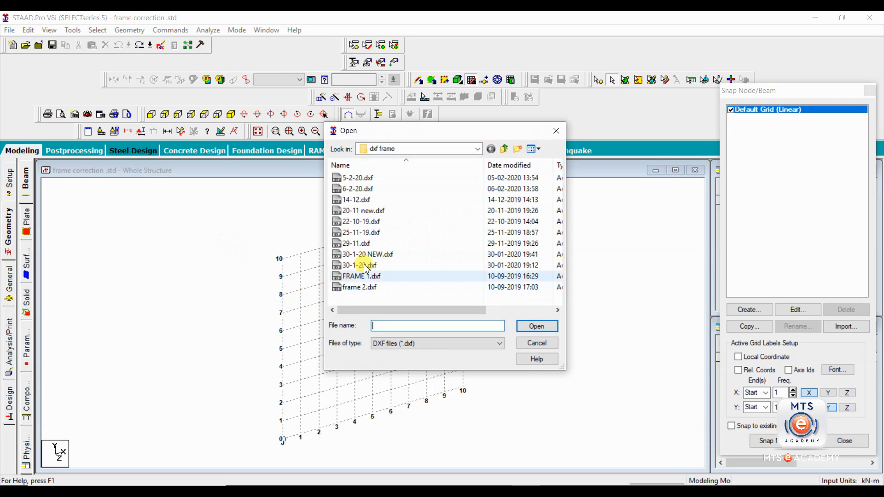
{"action": "left_click", "coordinate": [363, 266]}
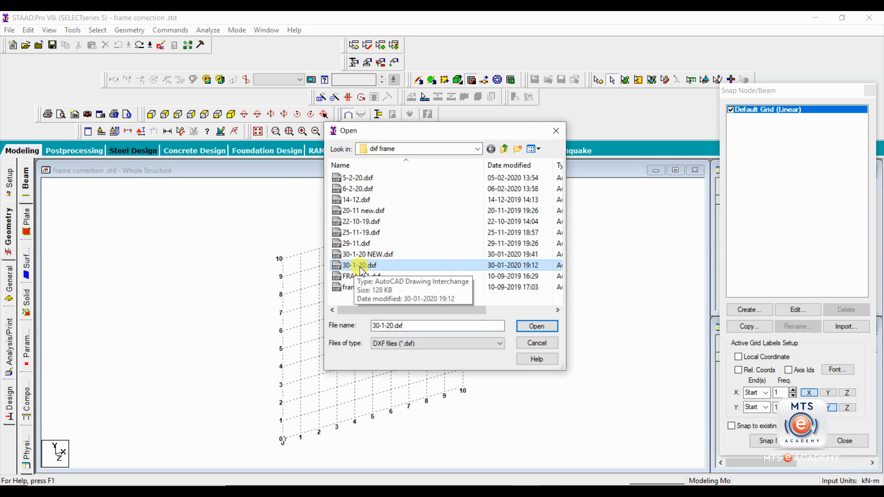
{"action": "left_click", "coordinate": [537, 326]}
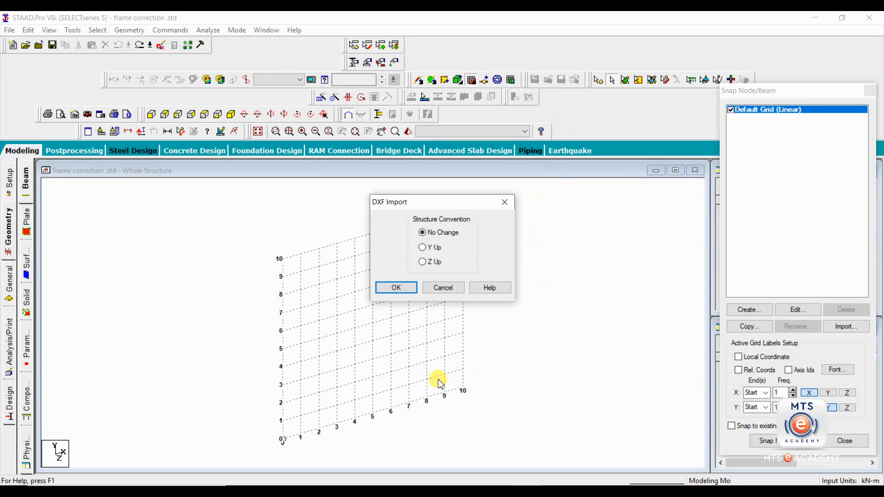
{"action": "left_click", "coordinate": [422, 247]}
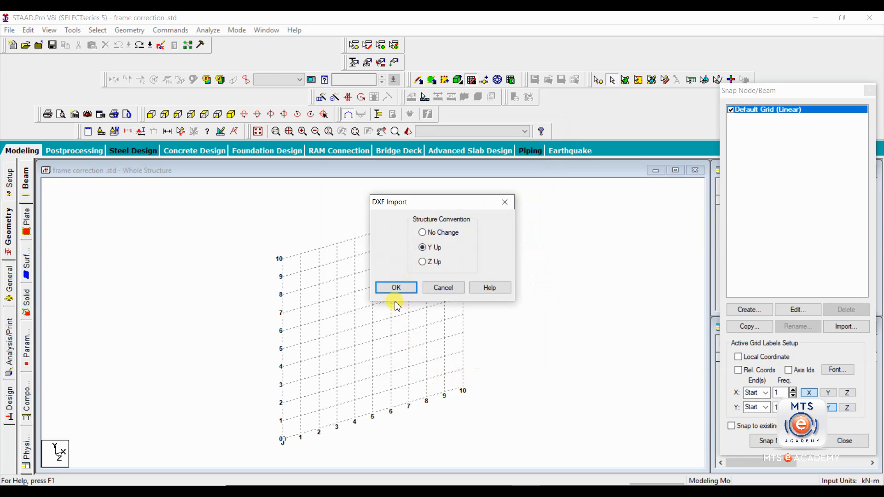
{"action": "left_click", "coordinate": [398, 288]}
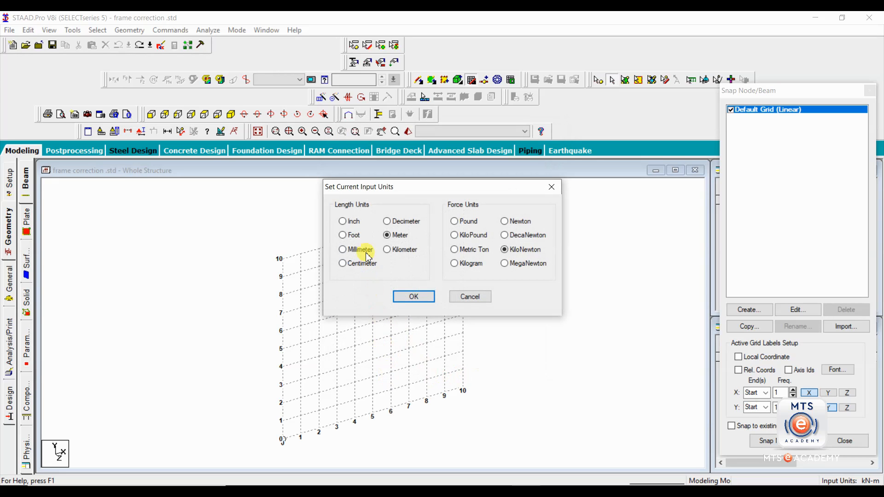
{"action": "left_click", "coordinate": [351, 221]}
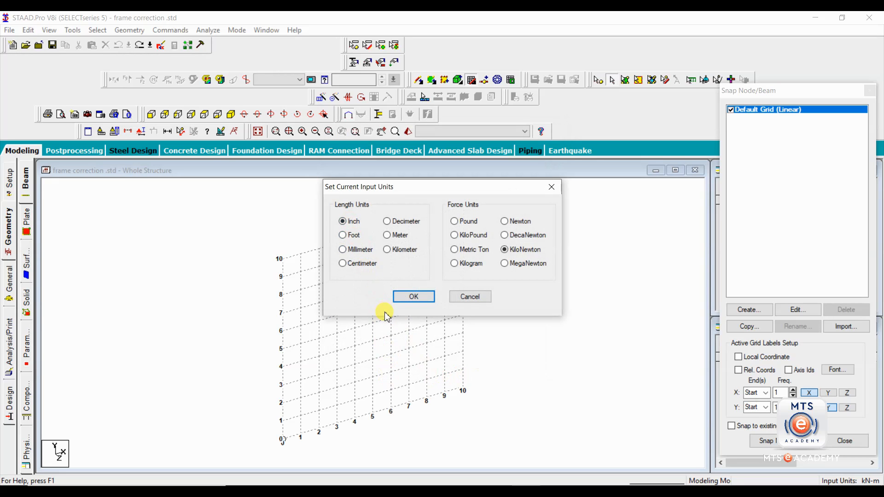
{"action": "left_click", "coordinate": [413, 297]}
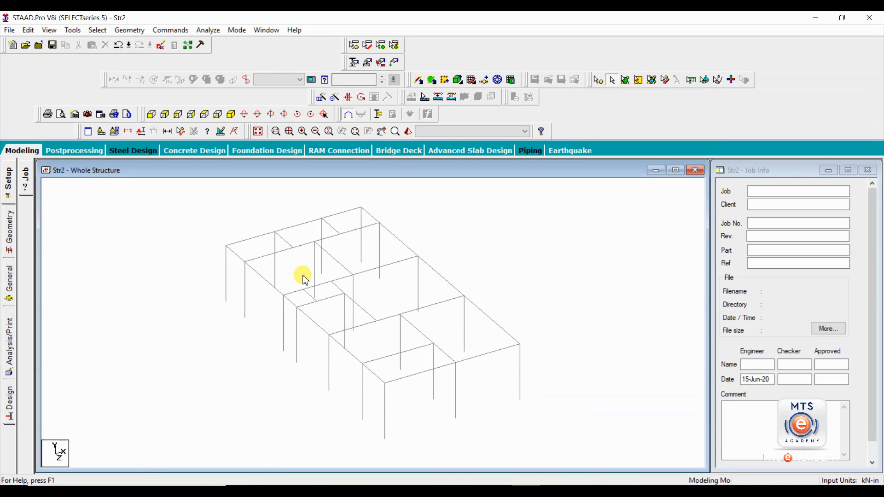
- Frame the model and show the Geometry page with its node and beam tables
{"action": "middle_click_drag", "start_coordinate": [498, 266], "coordinate": [482, 269]}
{"action": "scroll", "coordinate": [474, 269], "scroll_direction": "down", "scroll_amount": 1}
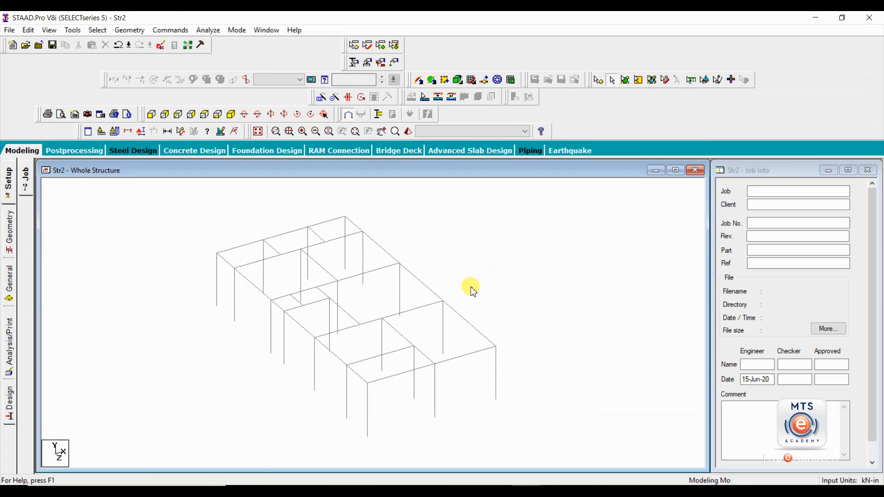
{"action": "left_click", "coordinate": [11, 231]}
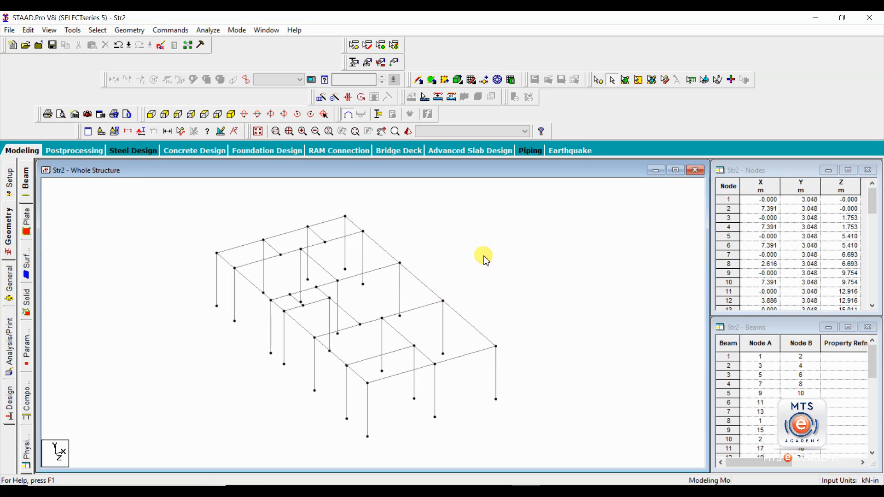
- Inspect beams 10, 11 and 5, then select every member with Ctrl+A
{"action": "left_click", "coordinate": [374, 278]}
{"action": "left_click", "coordinate": [420, 287]}
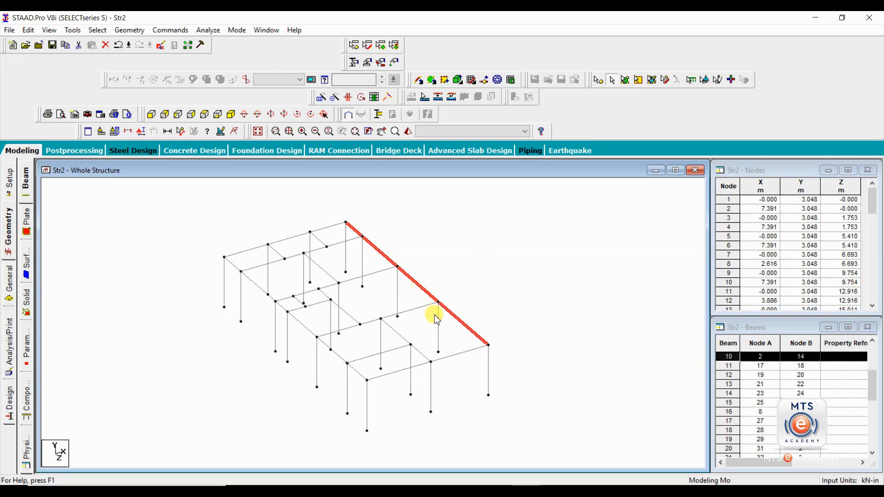
{"action": "left_click", "coordinate": [411, 313]}
{"action": "left_click", "coordinate": [401, 340]}
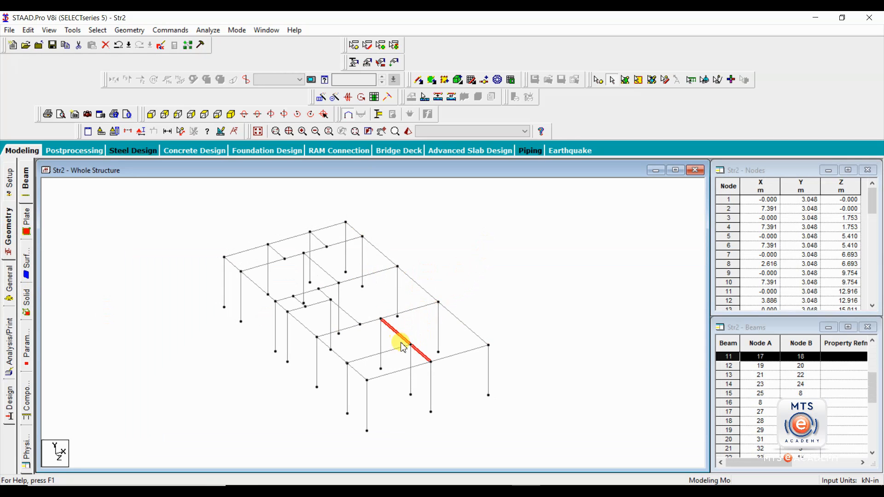
{"action": "left_click", "coordinate": [453, 308]}
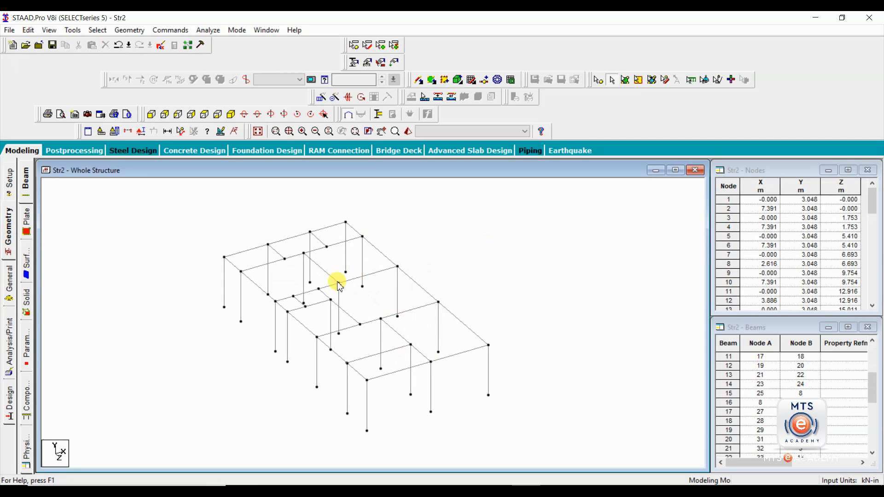
{"action": "left_click", "coordinate": [423, 311]}
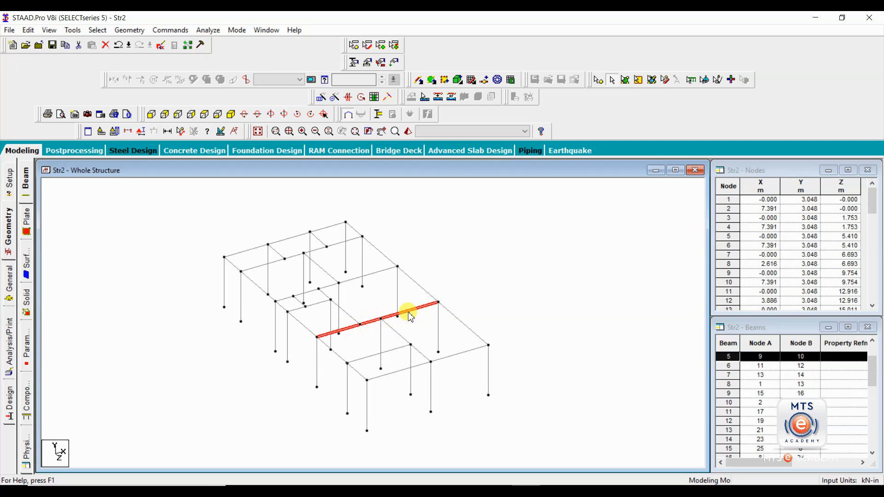
{"action": "left_click", "coordinate": [438, 291]}
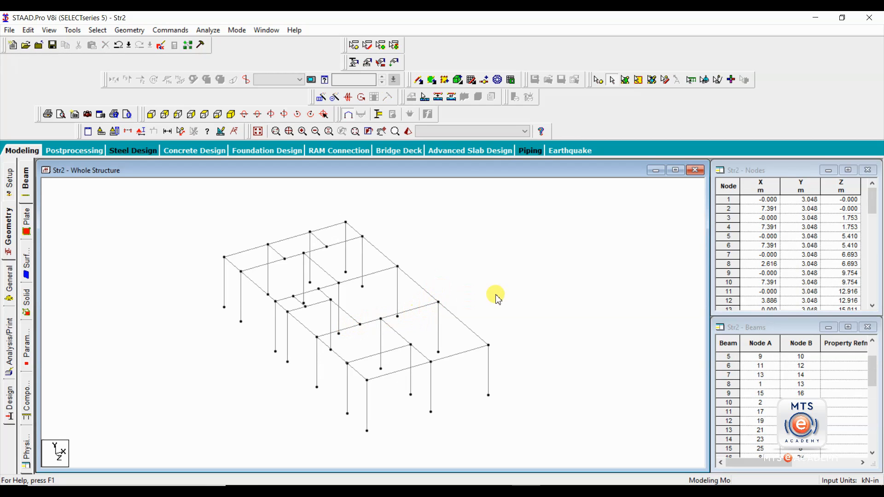
{"action": "scroll", "coordinate": [494, 295], "scroll_direction": "down", "scroll_amount": 1}
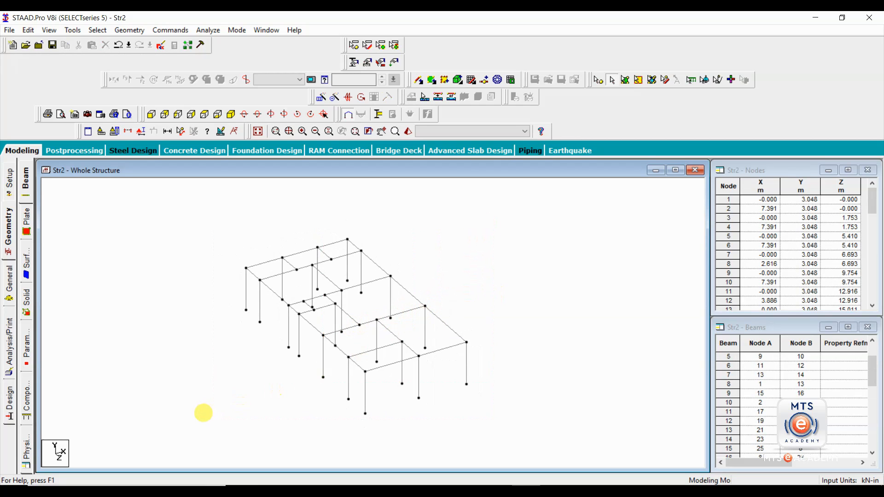
{"action": "key", "text": "ctrl+a"}
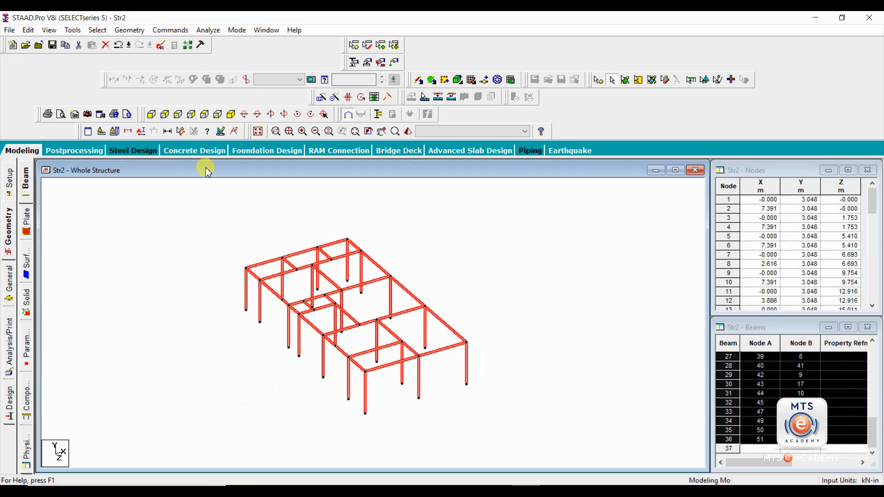
- Open Intersect Selected Members, close it unapplied, and recheck beams 10 and 5
{"action": "left_click", "coordinate": [137, 35]}
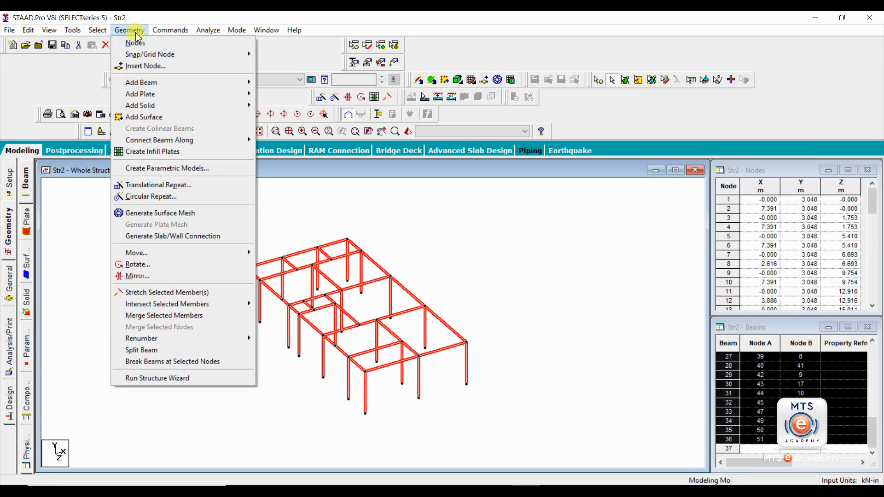
{"action": "mouse_move", "coordinate": [204, 306]}
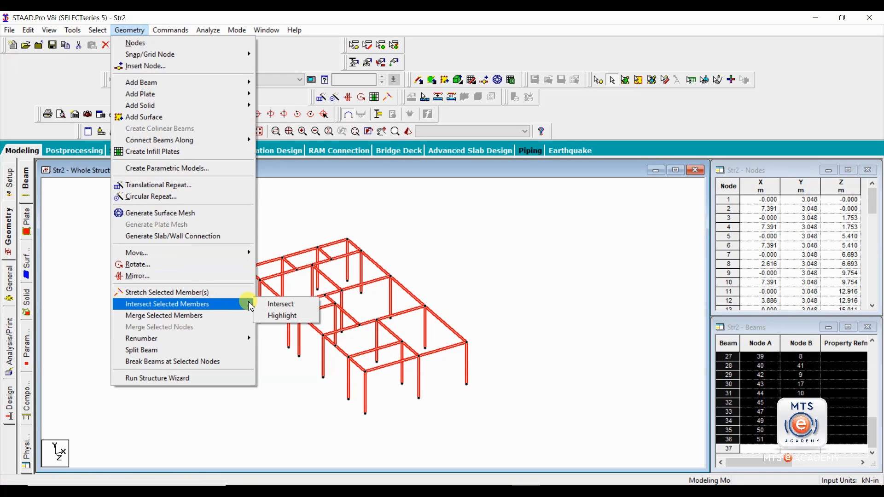
{"action": "left_click", "coordinate": [287, 301]}
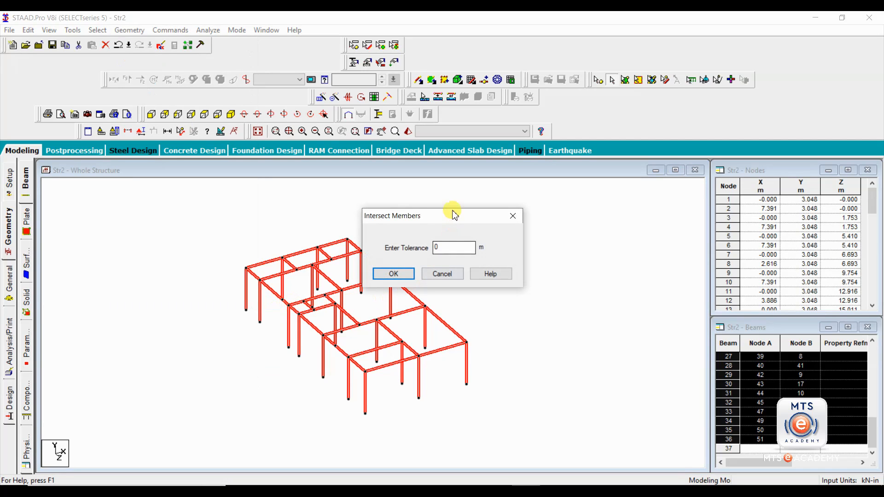
{"action": "left_click_drag", "start_coordinate": [452, 215], "coordinate": [531, 199]}
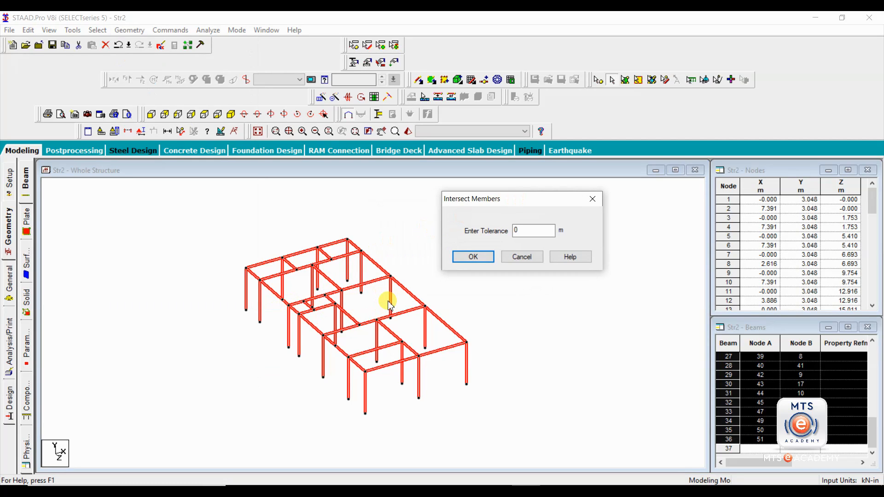
{"action": "left_click", "coordinate": [592, 199]}
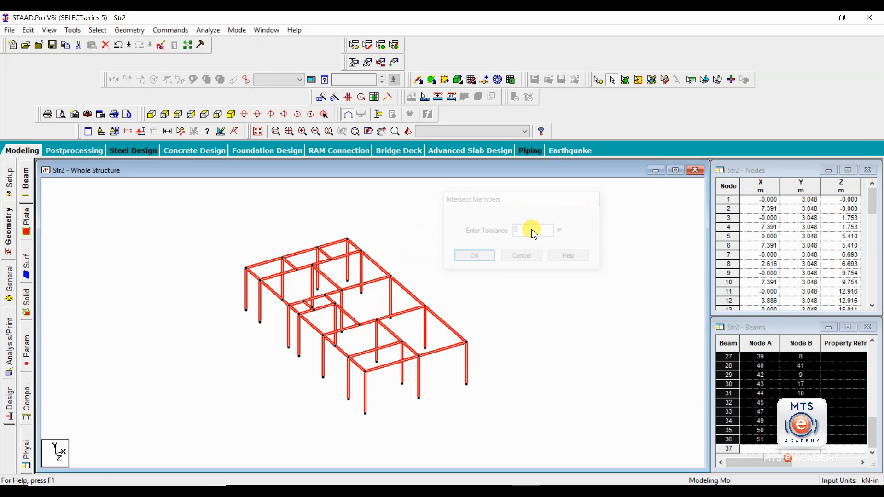
{"action": "left_click", "coordinate": [418, 307]}
{"action": "left_click", "coordinate": [417, 308]}
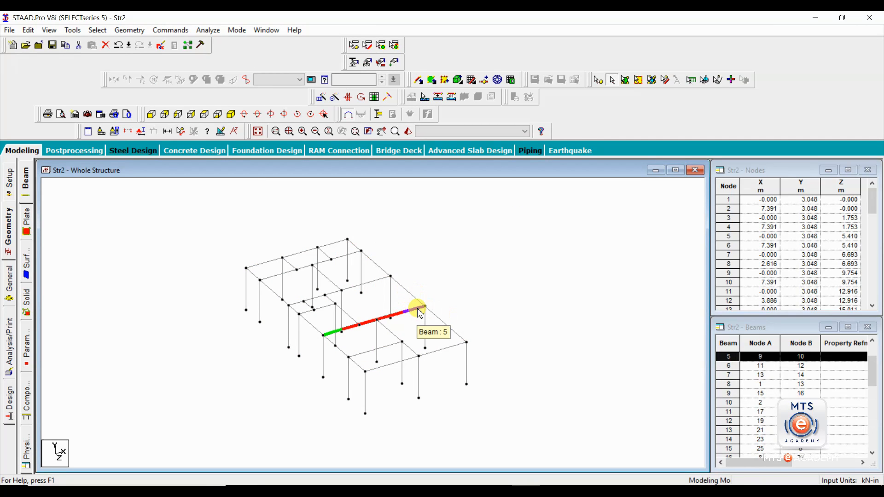
{"action": "left_click", "coordinate": [418, 303]}
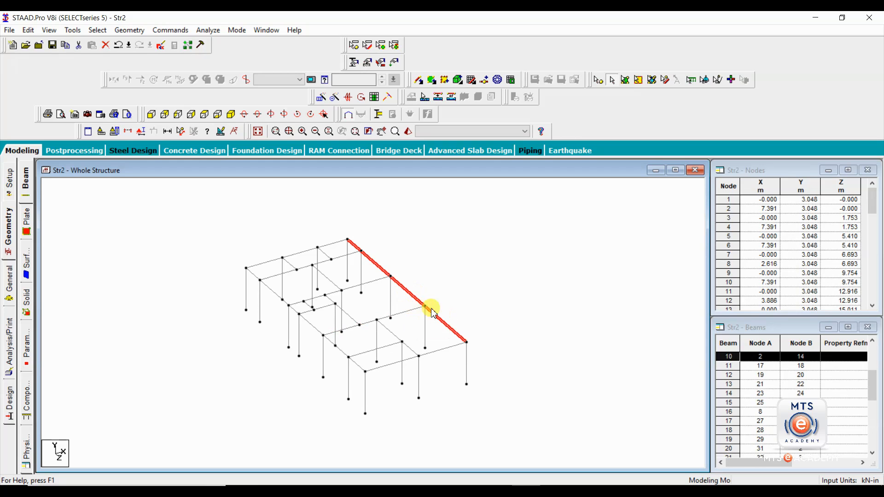
{"action": "left_click", "coordinate": [424, 308]}
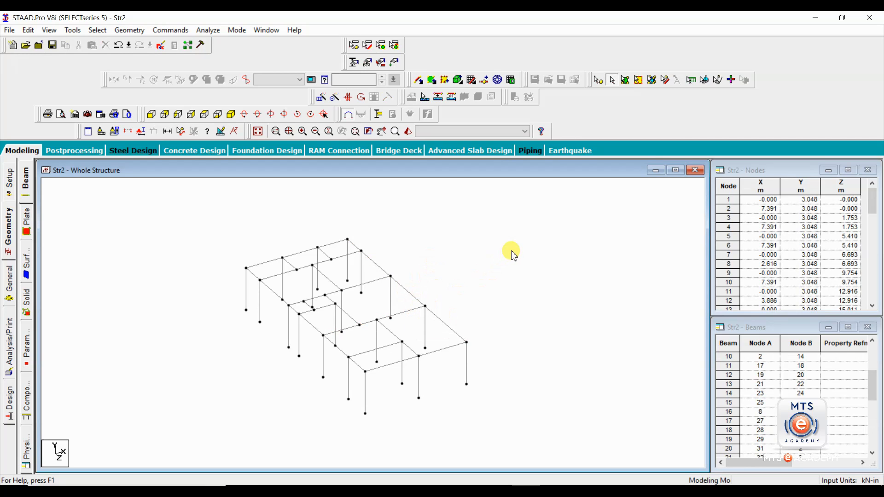
- Intersect all selected members at zero tolerance, creating 22 new beams
{"action": "key", "text": "ctrl+a"}
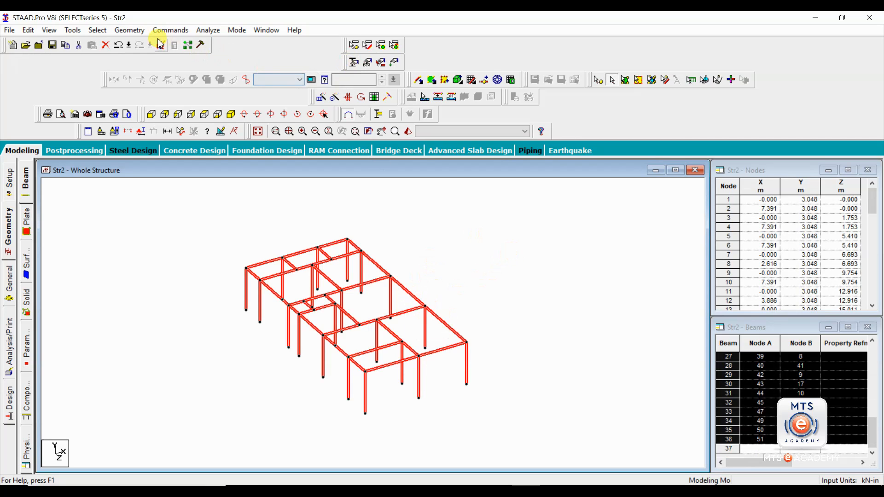
{"action": "left_click", "coordinate": [130, 30]}
{"action": "mouse_move", "coordinate": [198, 304]}
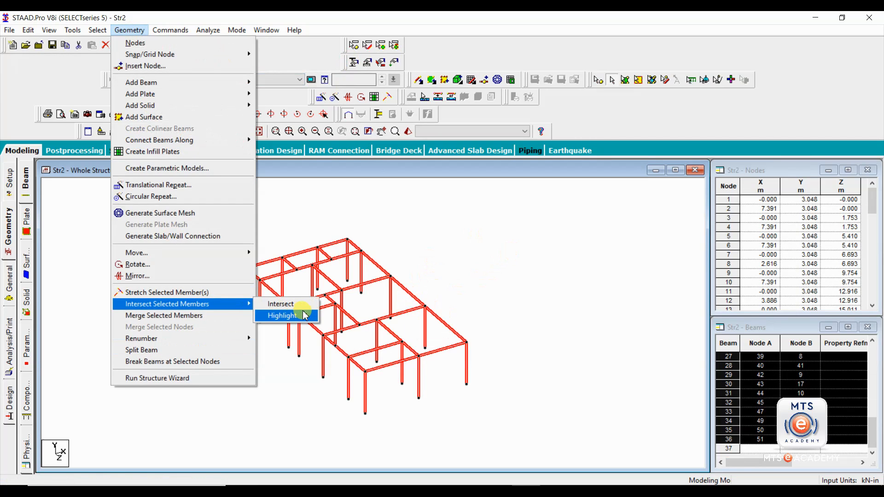
{"action": "left_click", "coordinate": [297, 305]}
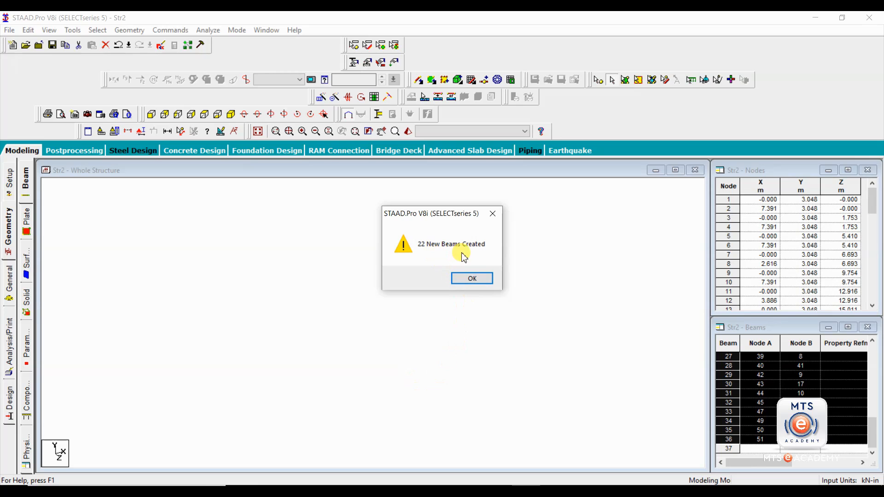
{"action": "left_click", "coordinate": [476, 278]}
- Inspect several new beams, including the diagonal and beam 11, for their end nodes
{"action": "left_click", "coordinate": [416, 295]}
{"action": "left_click", "coordinate": [442, 321]}
{"action": "left_click", "coordinate": [402, 311]}
{"action": "left_click", "coordinate": [408, 292]}
{"action": "left_click", "coordinate": [374, 285]}
{"action": "left_click", "coordinate": [422, 266]}
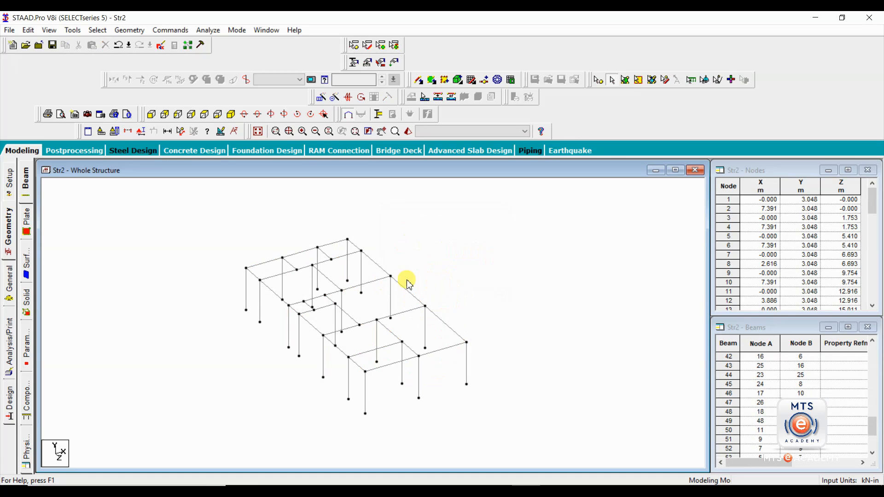
{"action": "left_click", "coordinate": [398, 338]}
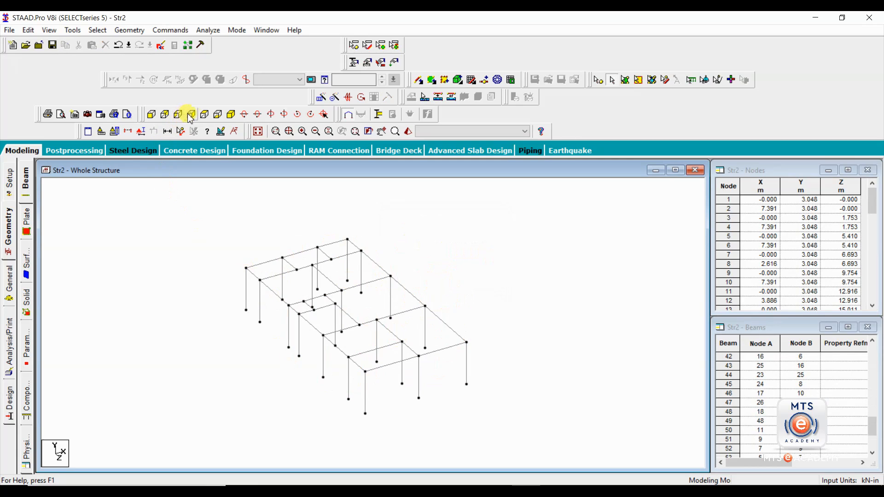
- Check the intersected frame in top view, then back in isometric view
{"action": "left_click", "coordinate": [190, 115]}
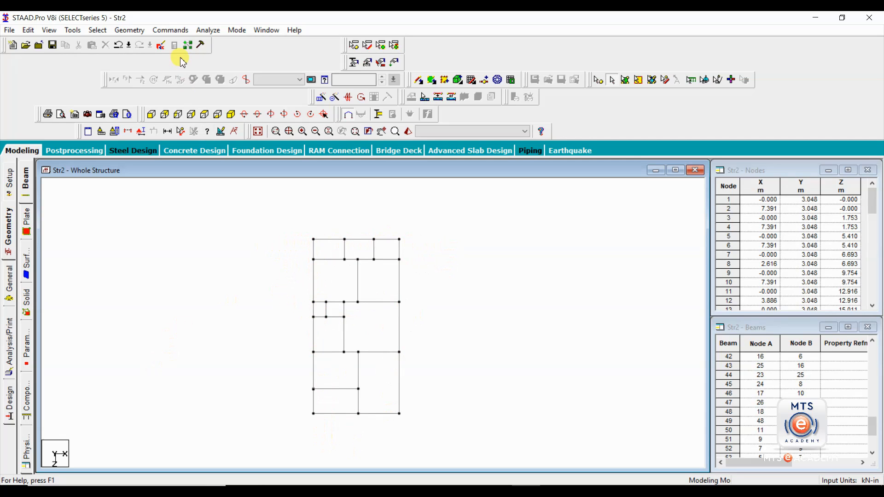
{"action": "left_click", "coordinate": [230, 114]}
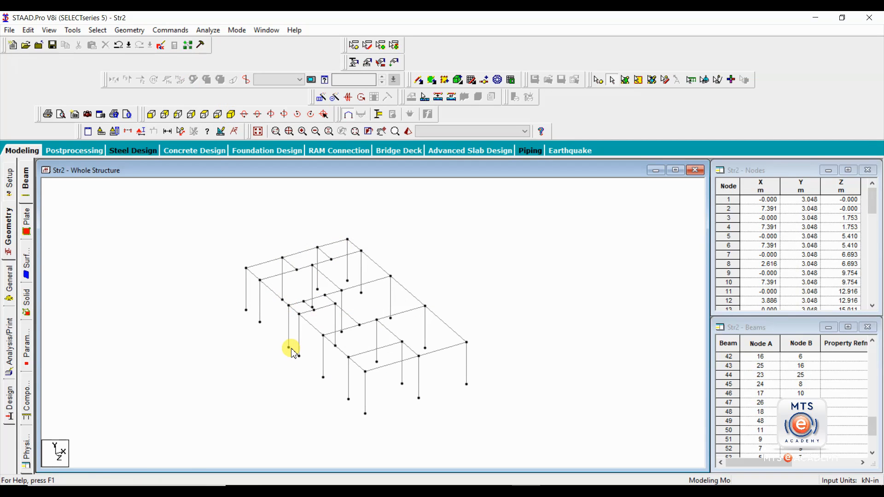
{"action": "middle_click_drag", "start_coordinate": [281, 375], "coordinate": [233, 361]}
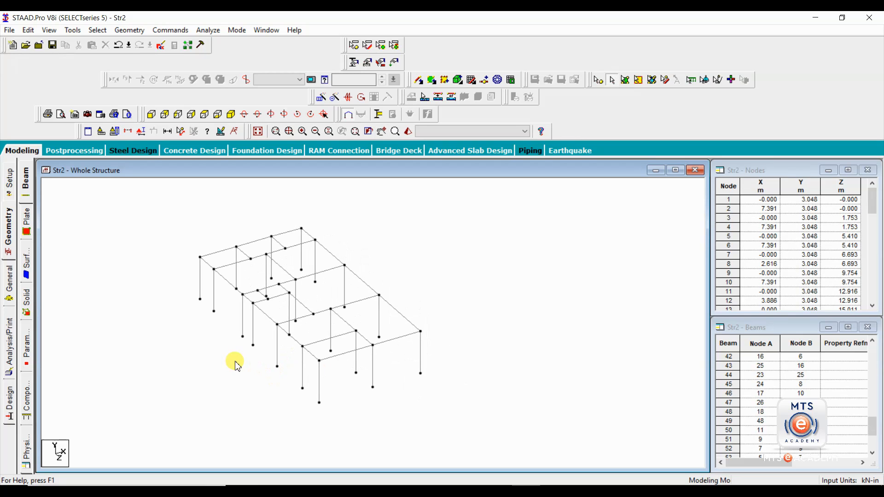
- Select all beams parallel to the X axis
{"action": "left_click", "coordinate": [98, 30]}
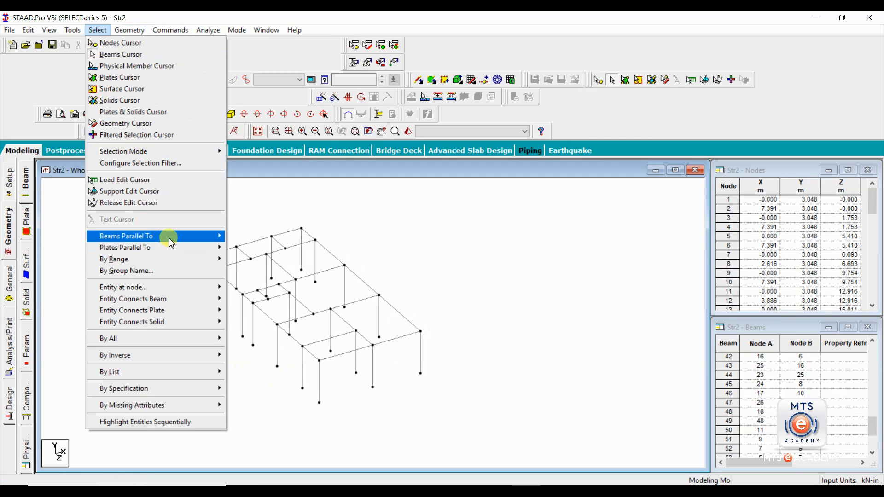
{"action": "mouse_move", "coordinate": [170, 236]}
{"action": "left_click", "coordinate": [231, 236]}
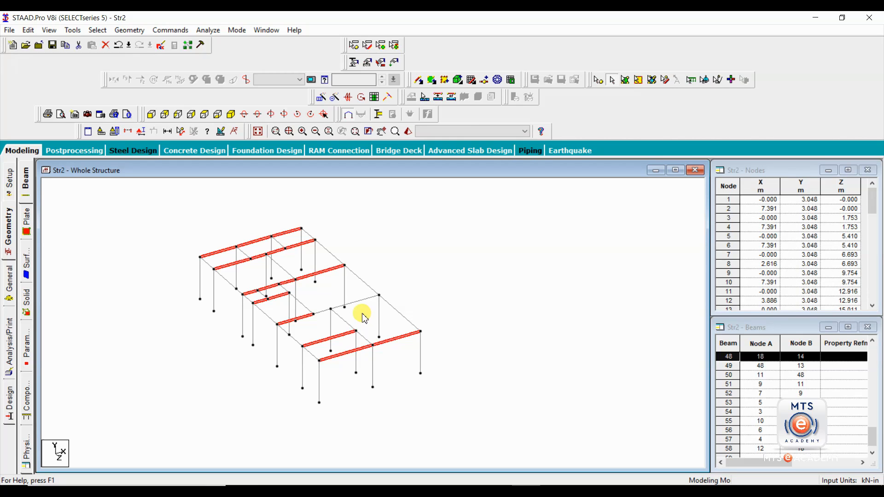
{"action": "mouse_move", "coordinate": [497, 491]}
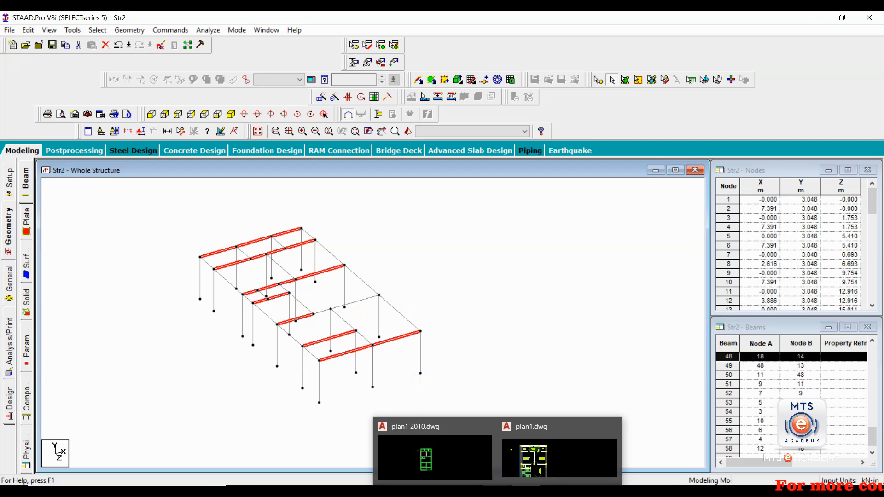
{"action": "left_click", "coordinate": [424, 455]}
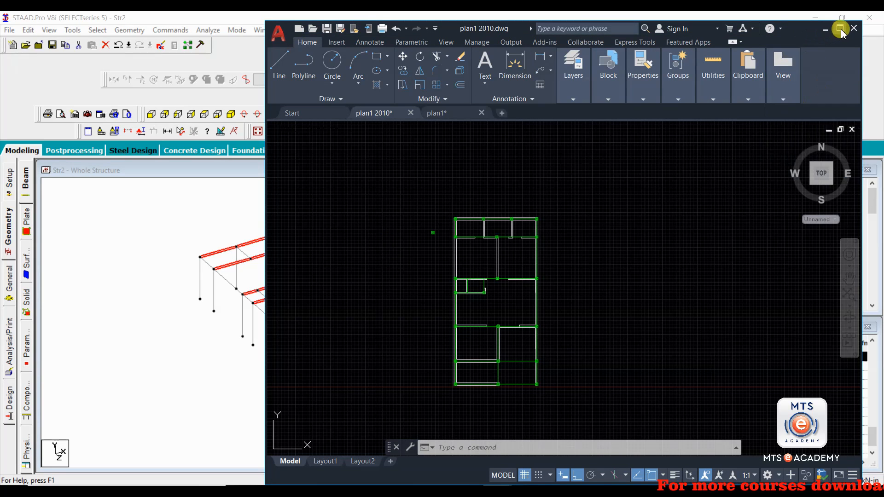
{"action": "left_click", "coordinate": [840, 29]}
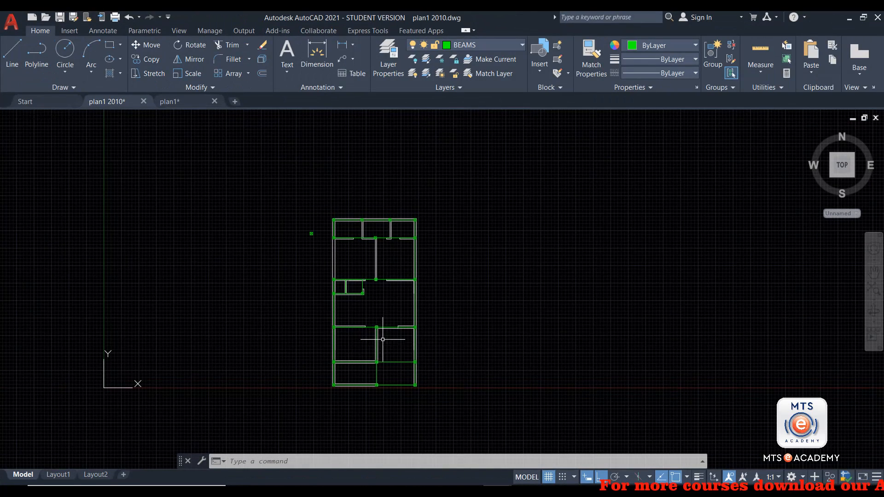
{"action": "scroll", "coordinate": [404, 325], "scroll_direction": "up", "scroll_amount": 8}
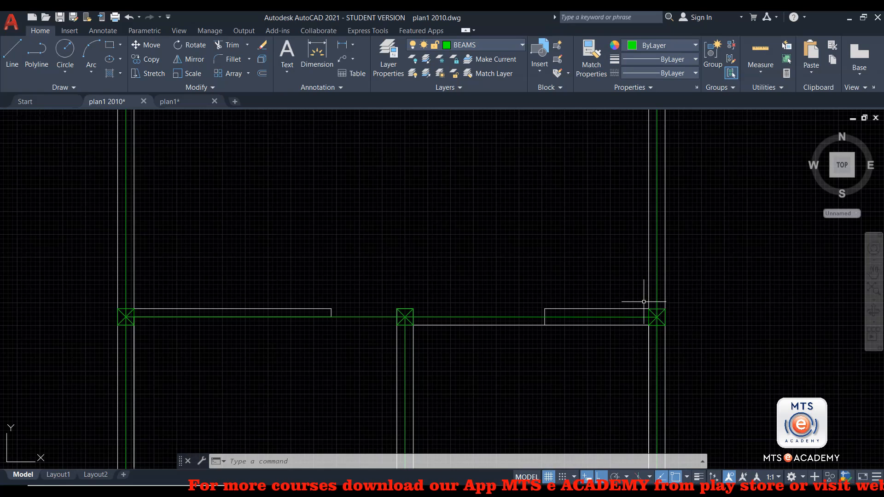
{"action": "scroll", "coordinate": [594, 322], "scroll_direction": "down", "scroll_amount": 5}
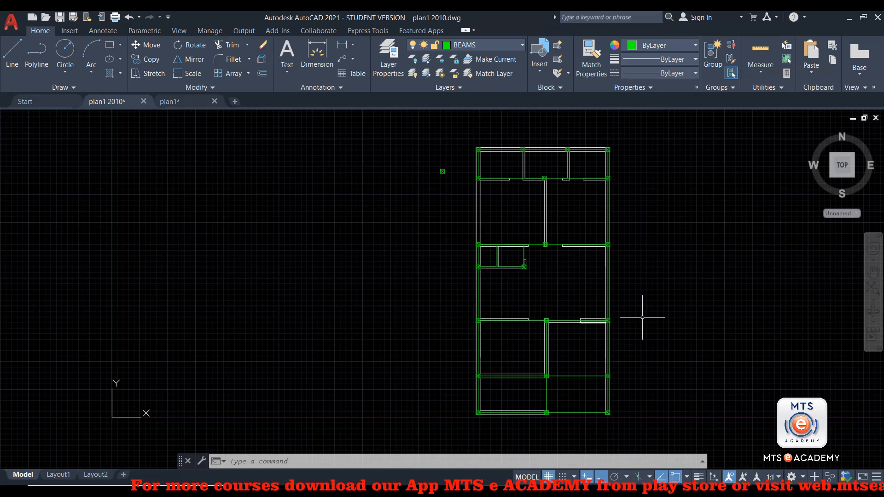
{"action": "scroll", "coordinate": [607, 324], "scroll_direction": "up", "scroll_amount": 2}
{"action": "scroll", "coordinate": [609, 324], "scroll_direction": "up", "scroll_amount": 4}
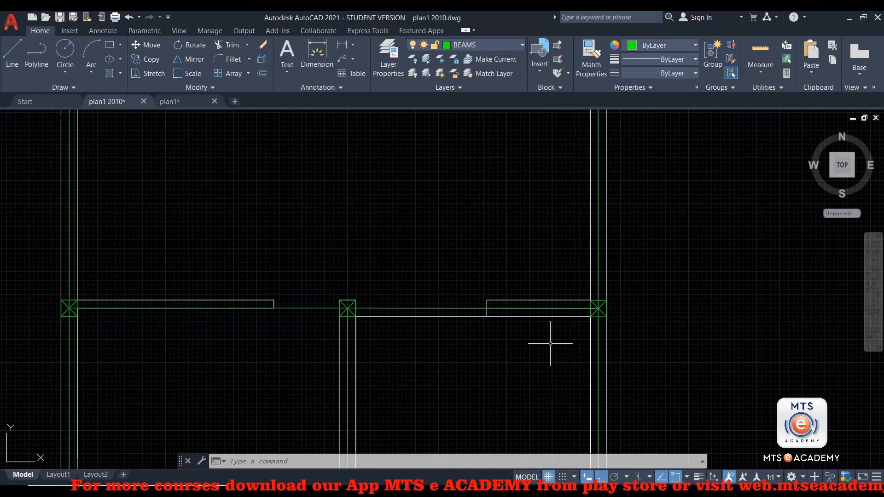
{"action": "scroll", "coordinate": [588, 313], "scroll_direction": "up", "scroll_amount": 5}
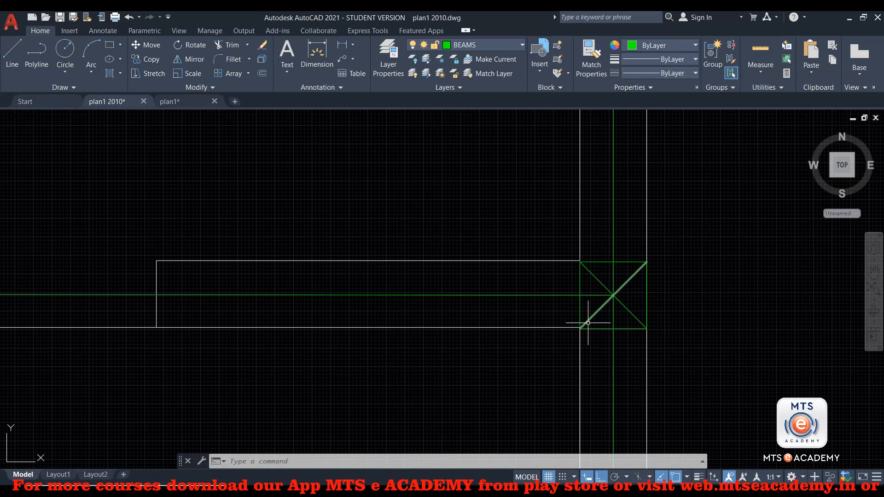
{"action": "scroll", "coordinate": [566, 317], "scroll_direction": "up", "scroll_amount": 3}
{"action": "scroll", "coordinate": [566, 317], "scroll_direction": "up", "scroll_amount": 2}
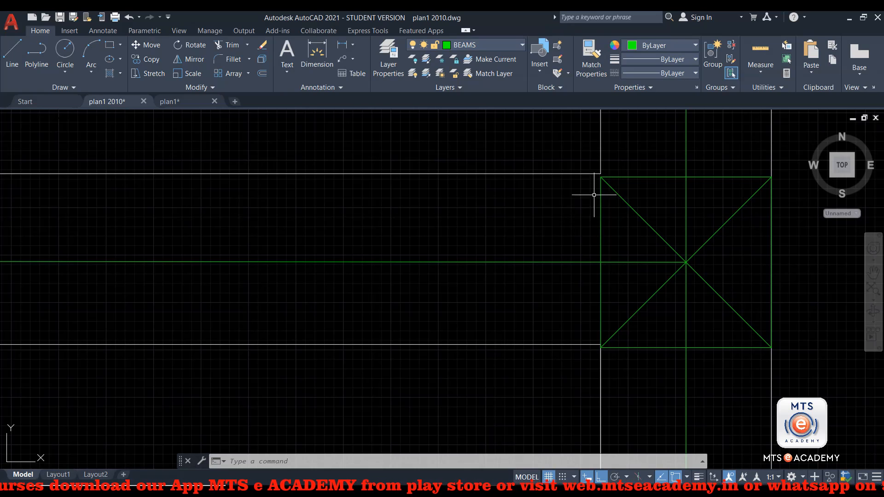
{"action": "scroll", "coordinate": [608, 221], "scroll_direction": "down", "scroll_amount": 3}
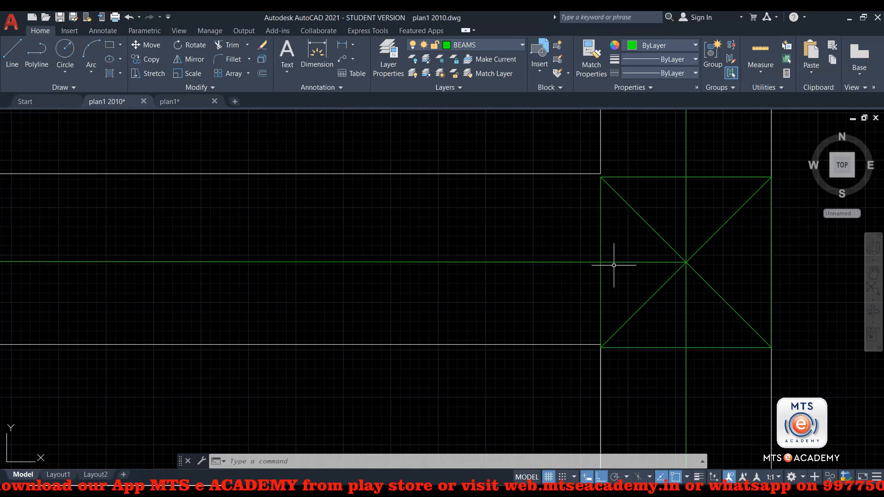
{"action": "scroll", "coordinate": [552, 267], "scroll_direction": "down", "scroll_amount": 3}
{"action": "left_click", "coordinate": [513, 262]}
{"action": "left_click", "coordinate": [507, 271]}
{"action": "scroll", "coordinate": [458, 304], "scroll_direction": "down", "scroll_amount": 4}
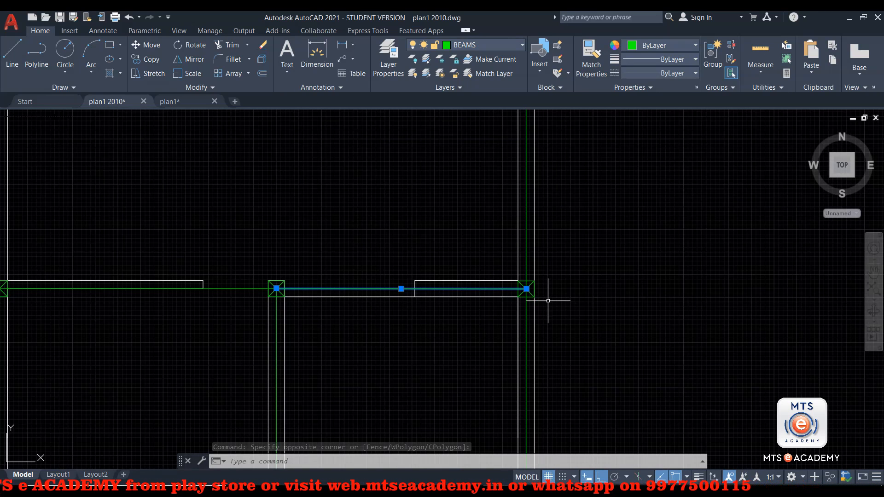
{"action": "scroll", "coordinate": [547, 301], "scroll_direction": "down", "scroll_amount": 4}
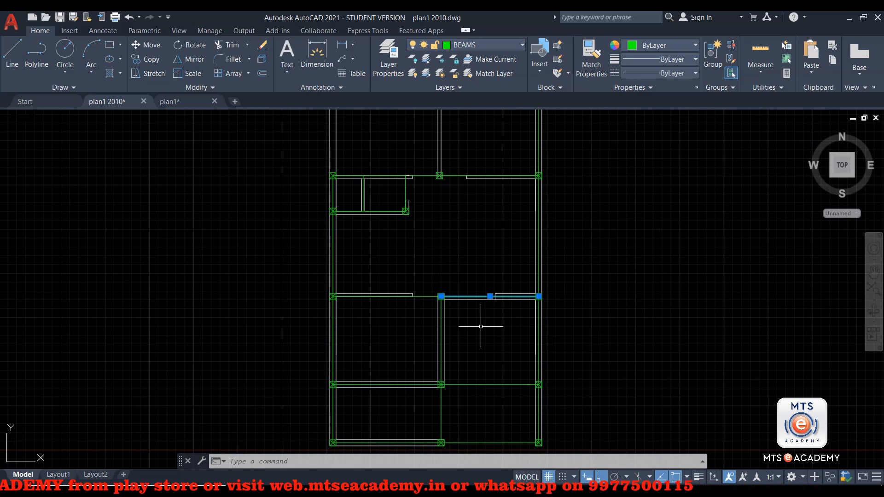
{"action": "key", "text": "Escape"}
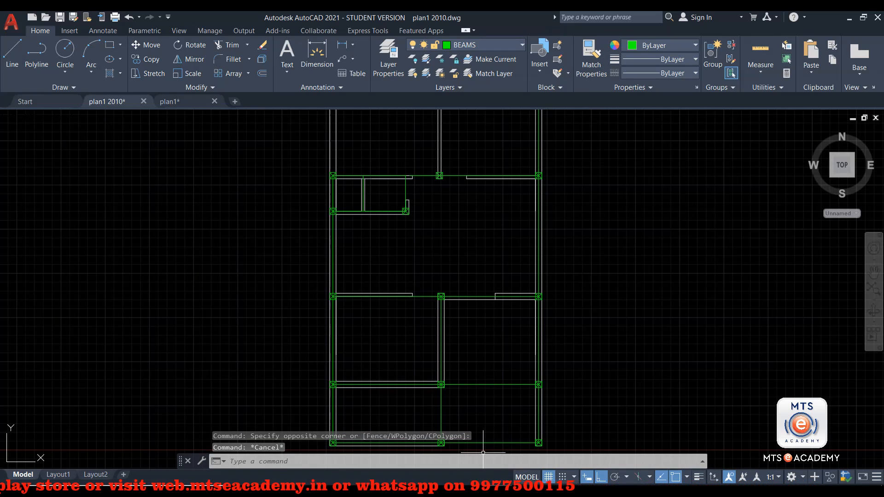
{"action": "mouse_move", "coordinate": [497, 493]}
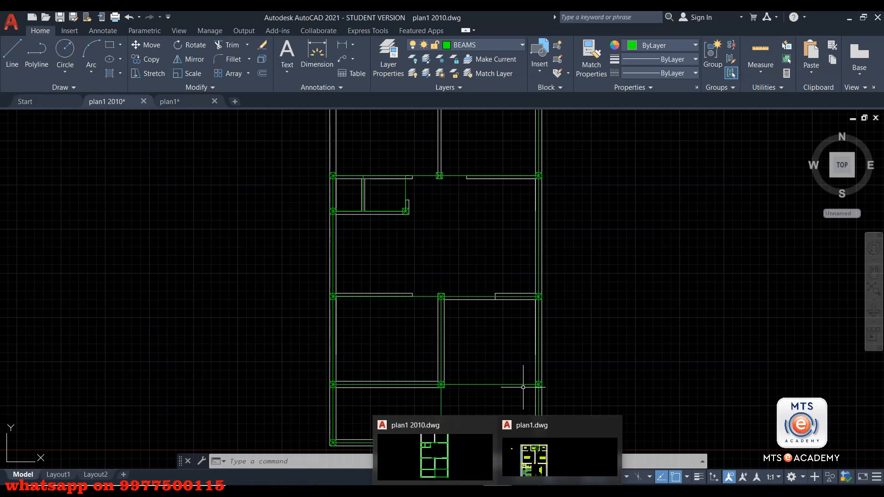
{"action": "left_click", "coordinate": [525, 490]}
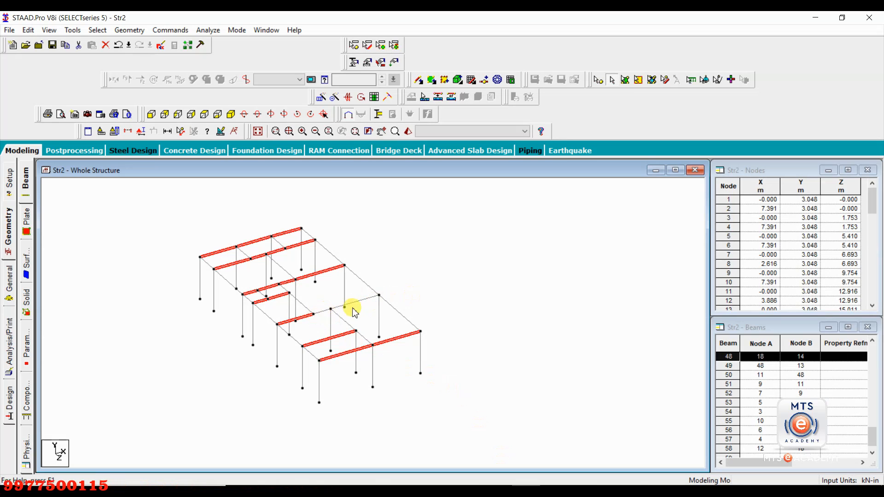
- Select all beams parallel to Z, inspect beam 58, then bring up the Tools menu
{"action": "left_click", "coordinate": [413, 274]}
{"action": "left_click", "coordinate": [97, 29]}
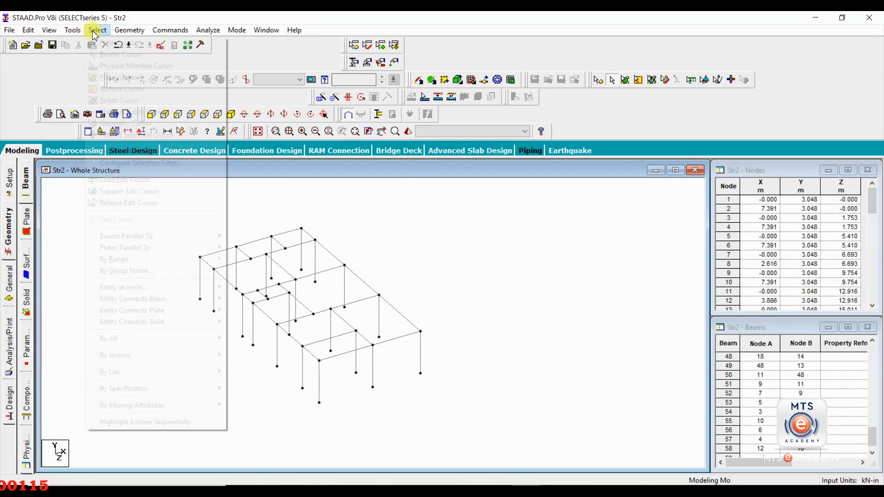
{"action": "mouse_move", "coordinate": [182, 241]}
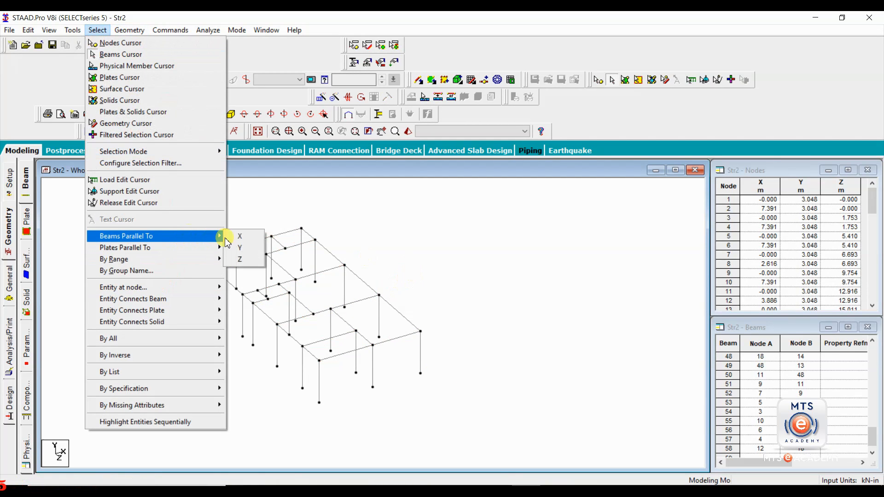
{"action": "left_click", "coordinate": [248, 259]}
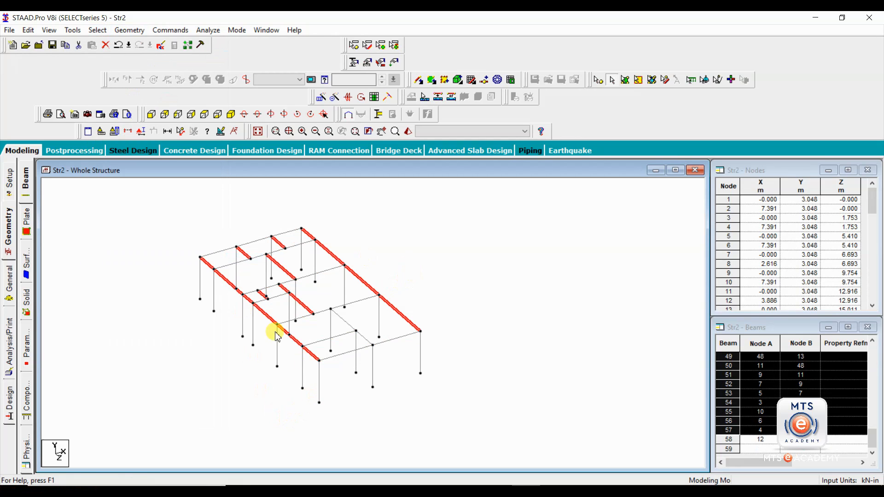
{"action": "left_click", "coordinate": [357, 332]}
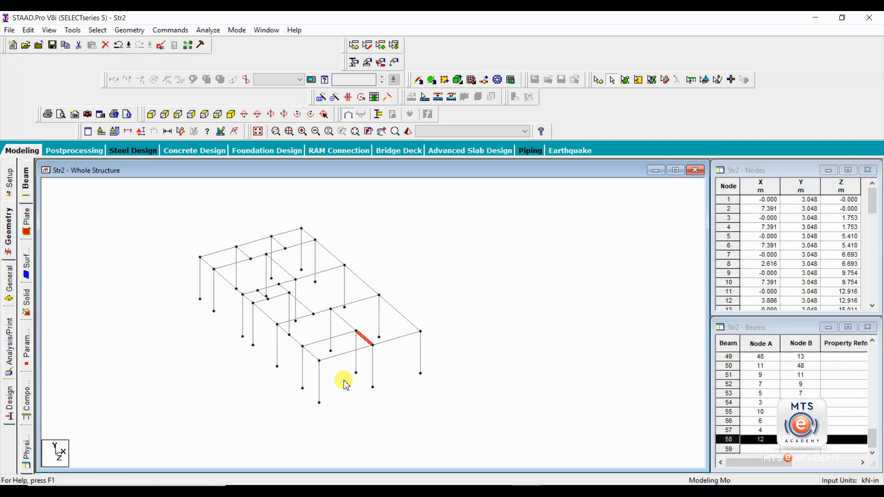
{"action": "left_click", "coordinate": [440, 258]}
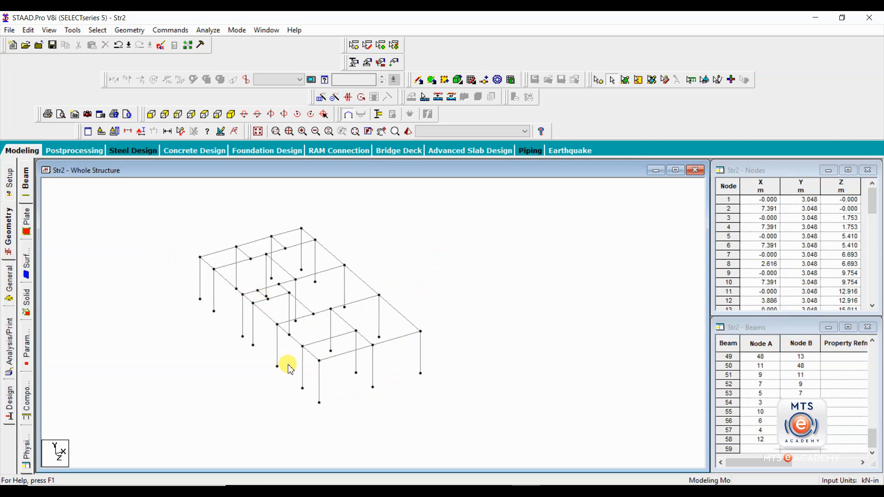
{"action": "left_click", "coordinate": [72, 30]}
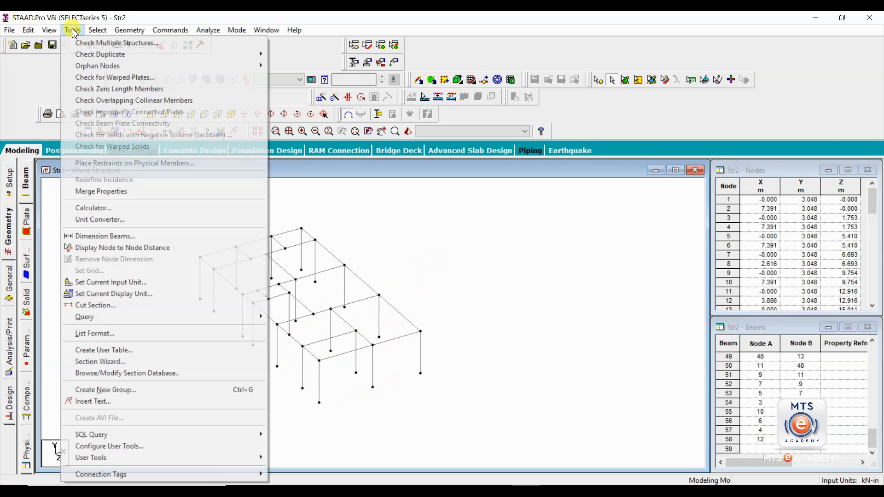
- Run Check Multiple Structures and highlight Structures 1 through 5 in turn
{"action": "left_click", "coordinate": [118, 44]}
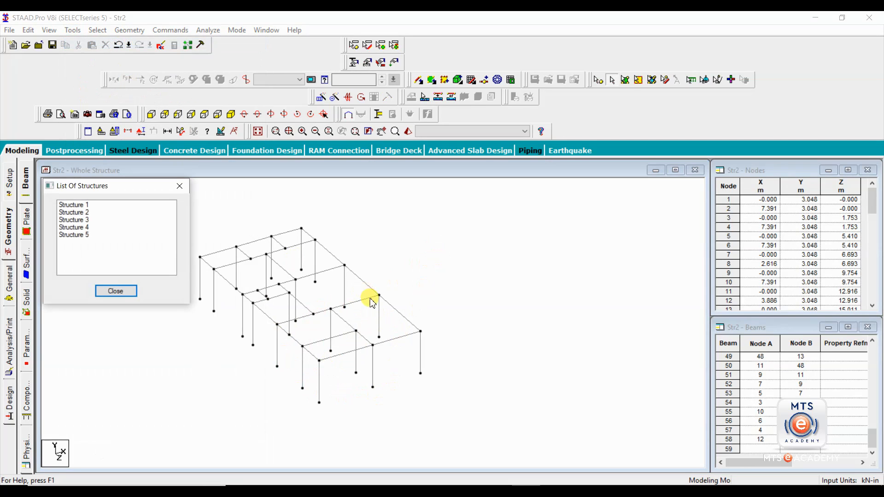
{"action": "left_click", "coordinate": [86, 205]}
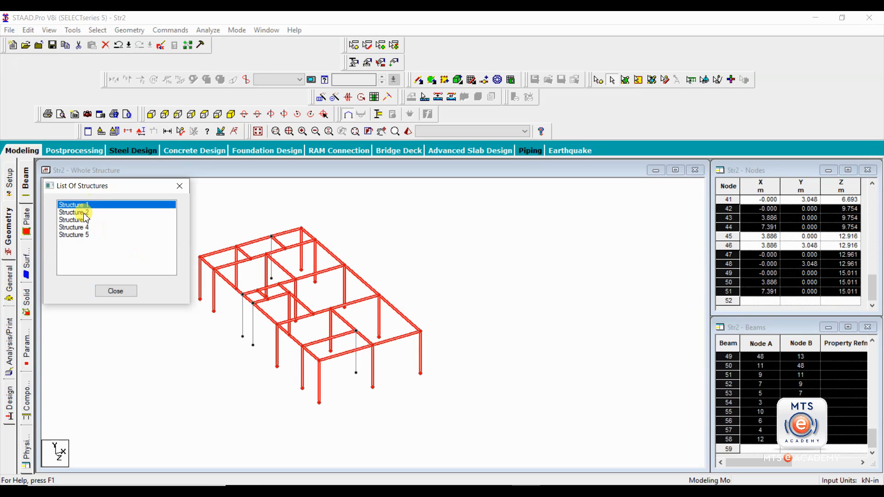
{"action": "left_click", "coordinate": [85, 213]}
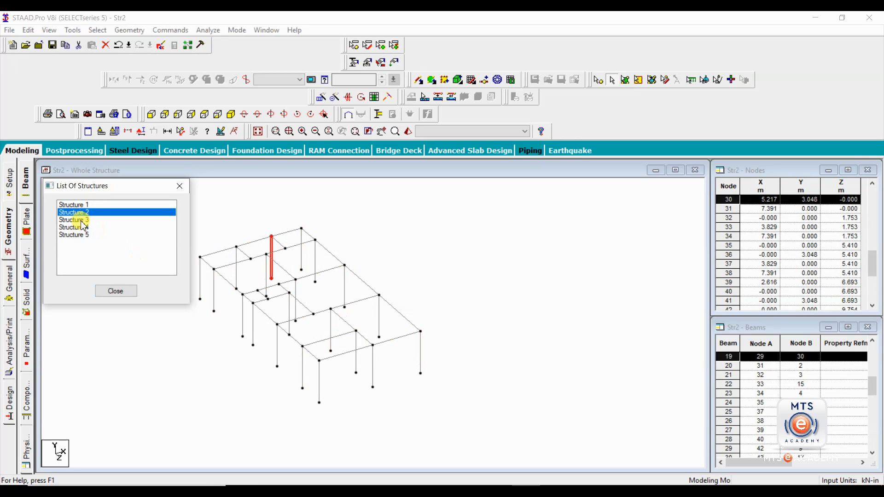
{"action": "left_click", "coordinate": [85, 220]}
{"action": "left_click", "coordinate": [84, 228]}
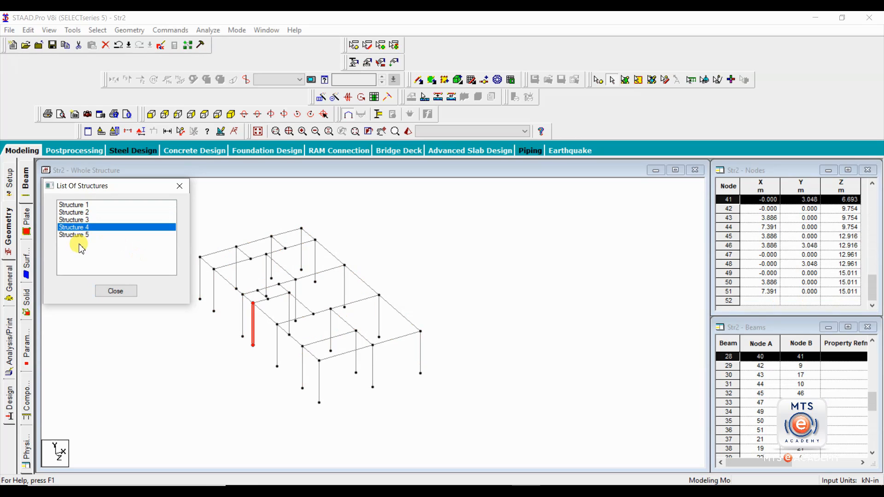
{"action": "left_click", "coordinate": [83, 236]}
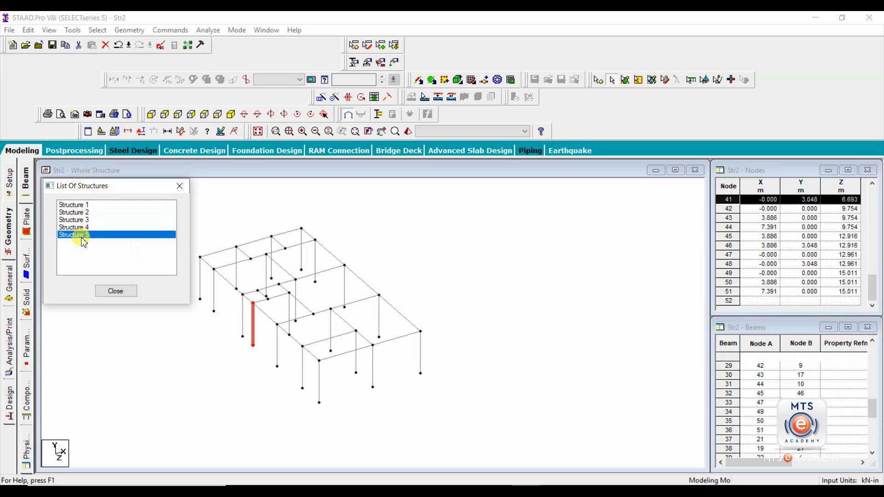
{"action": "left_click", "coordinate": [81, 205]}
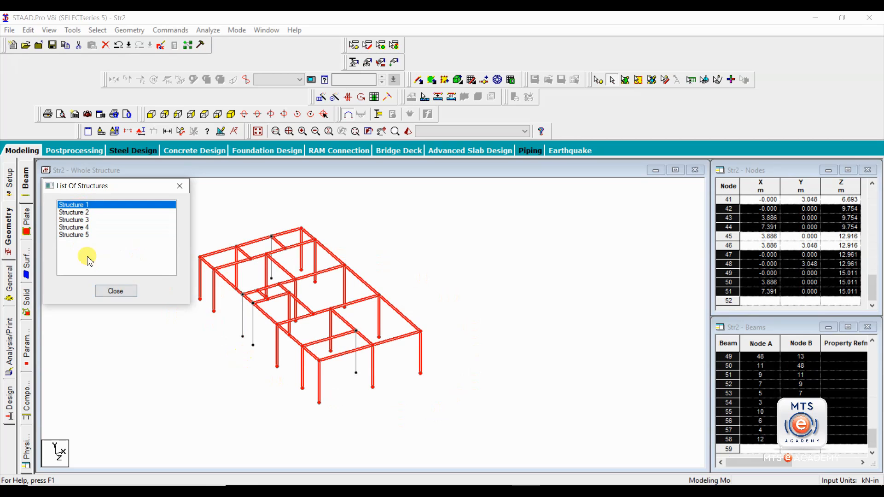
{"action": "left_click", "coordinate": [77, 213]}
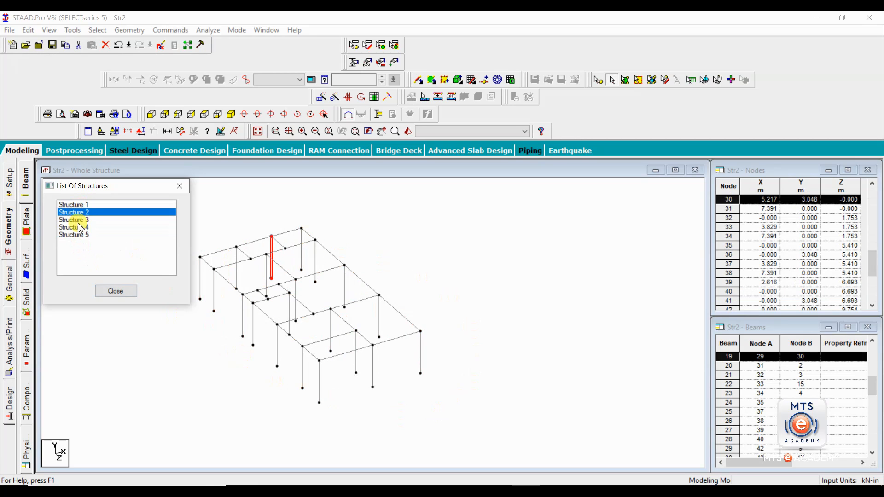
- Identify the stray members (beams 10, 38, 37, column 19), review Structures 4–5, close the list
{"action": "left_click", "coordinate": [272, 244]}
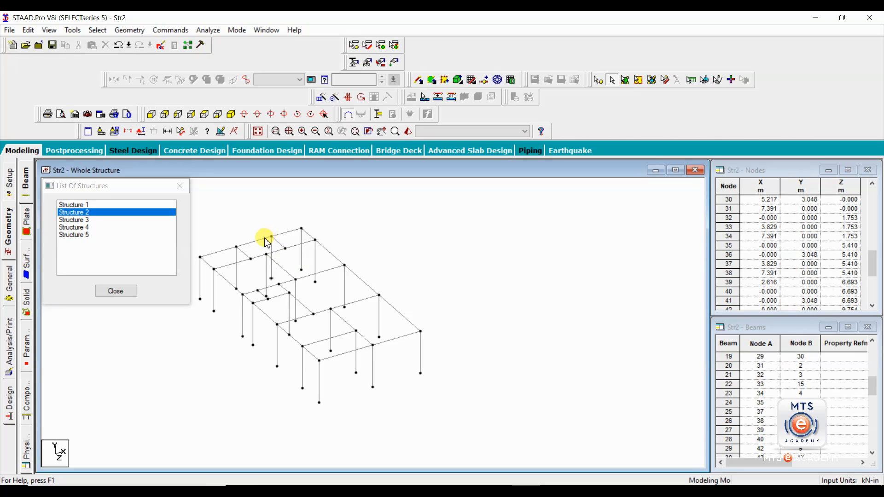
{"action": "left_click", "coordinate": [295, 230]}
{"action": "left_click", "coordinate": [301, 238]}
{"action": "left_click", "coordinate": [306, 234]}
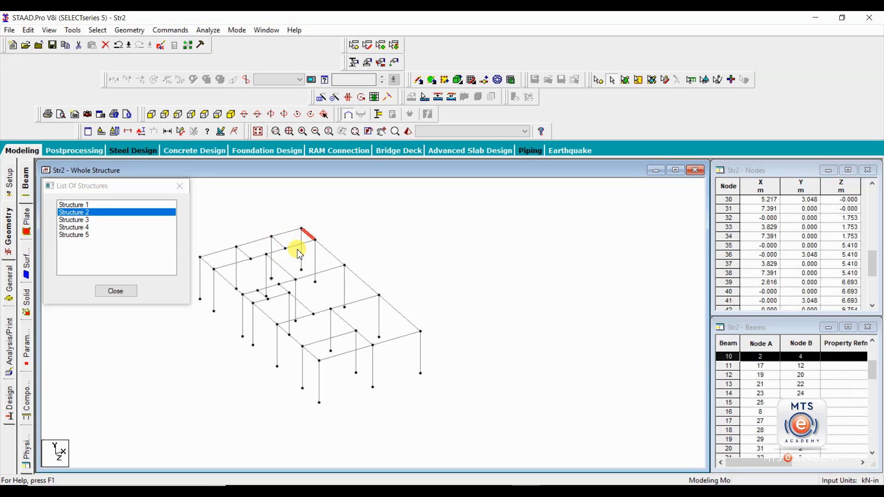
{"action": "left_click", "coordinate": [276, 237]}
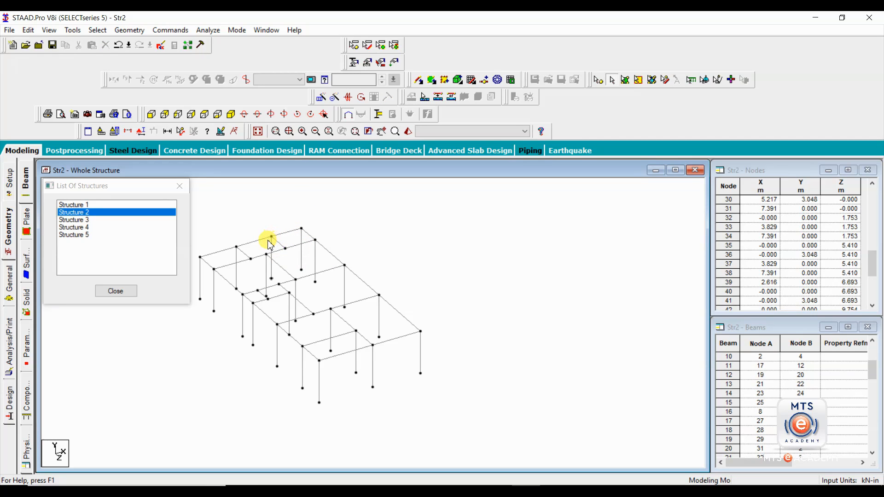
{"action": "left_click", "coordinate": [261, 239]}
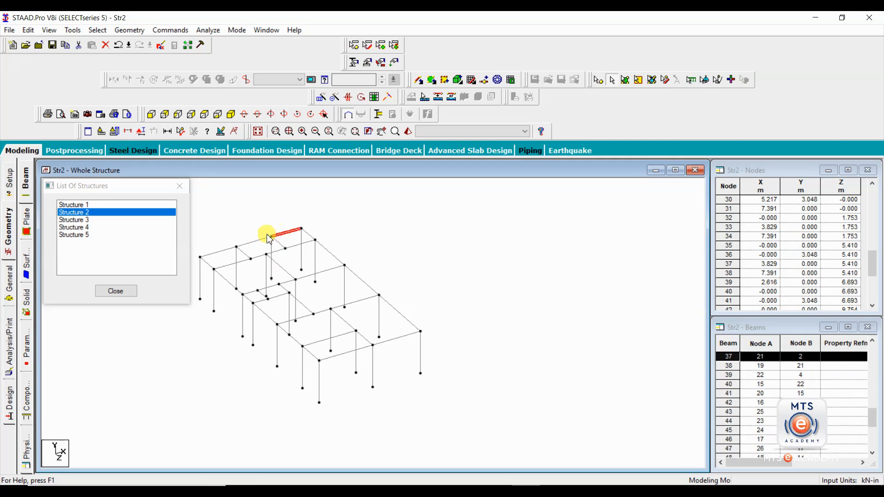
{"action": "left_click", "coordinate": [288, 233]}
{"action": "left_click", "coordinate": [273, 250]}
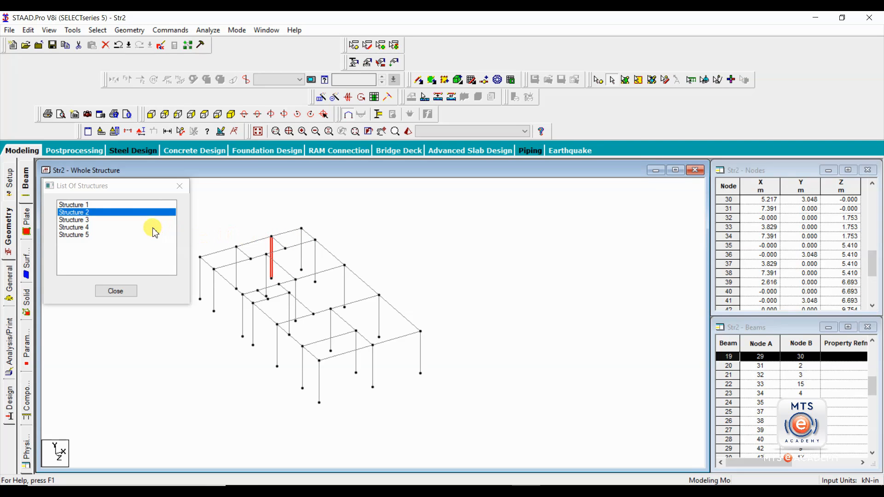
{"action": "left_click", "coordinate": [78, 227]}
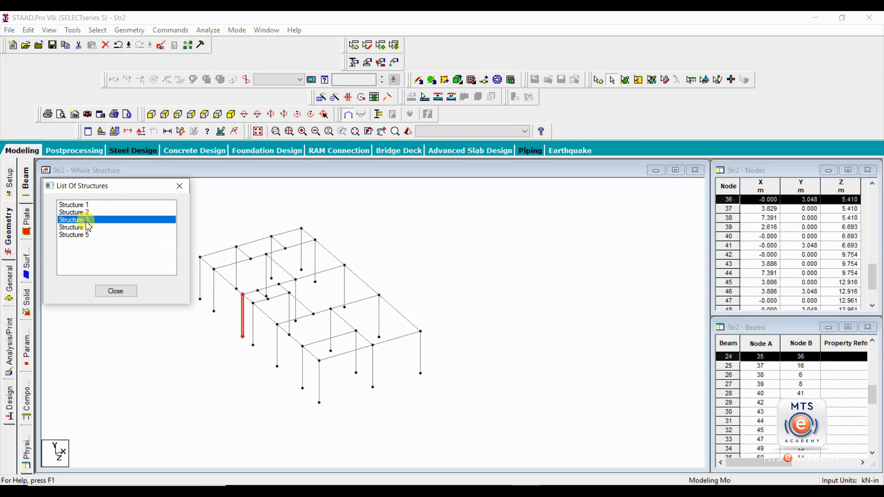
{"action": "left_click", "coordinate": [80, 235]}
{"action": "left_click", "coordinate": [180, 186]}
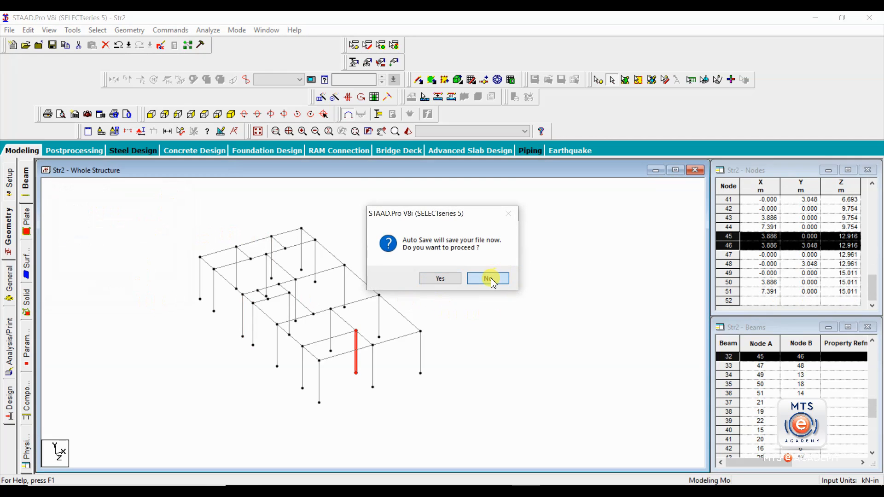
- Decline Auto Save, check duplicate nodes at tolerance 0, and review pairs 7/41, 12/46, 21/30
{"action": "left_click", "coordinate": [487, 277]}
{"action": "left_click", "coordinate": [467, 289]}
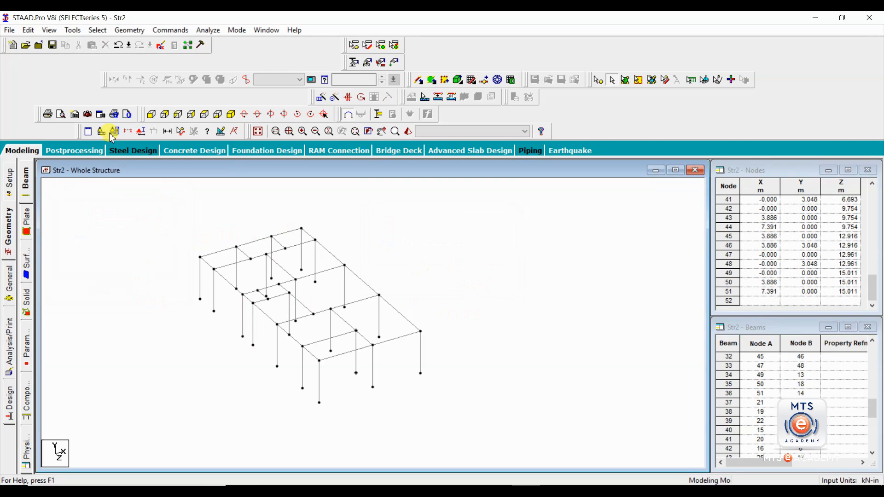
{"action": "left_click", "coordinate": [73, 30]}
{"action": "mouse_move", "coordinate": [101, 59]}
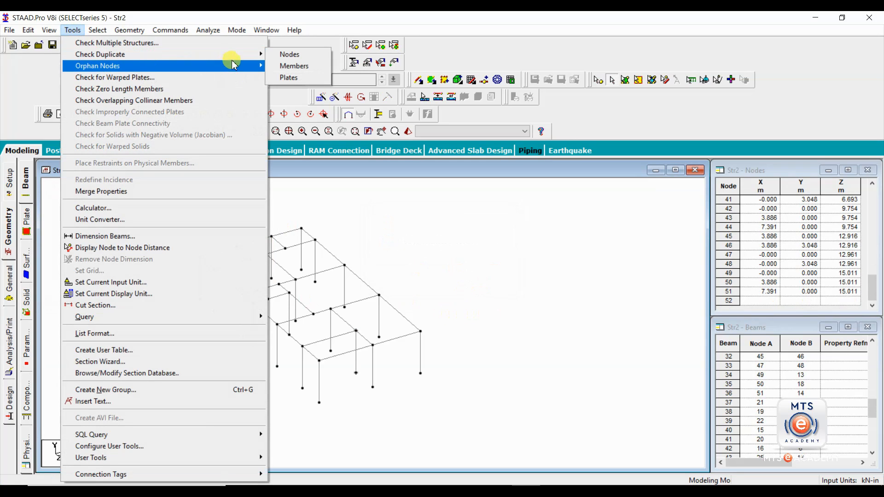
{"action": "left_click", "coordinate": [290, 55]}
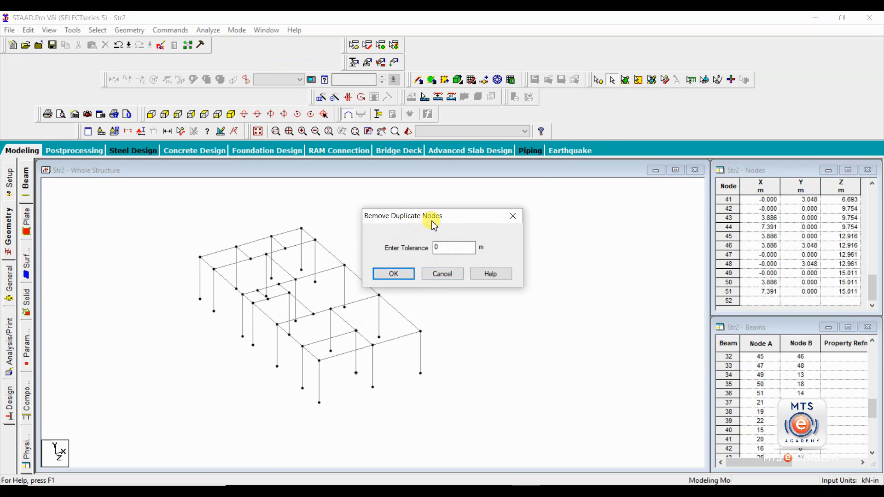
{"action": "left_click_drag", "start_coordinate": [434, 226], "coordinate": [460, 194]}
{"action": "left_click", "coordinate": [417, 241]}
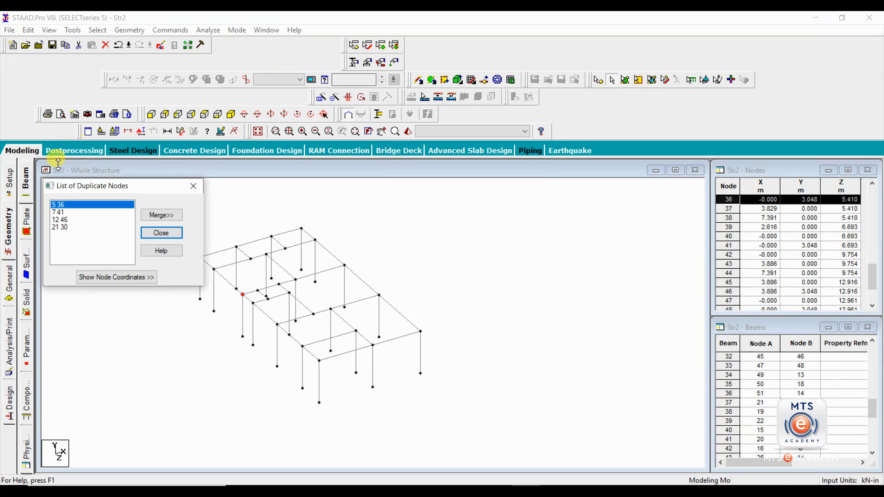
{"action": "left_click", "coordinate": [57, 212]}
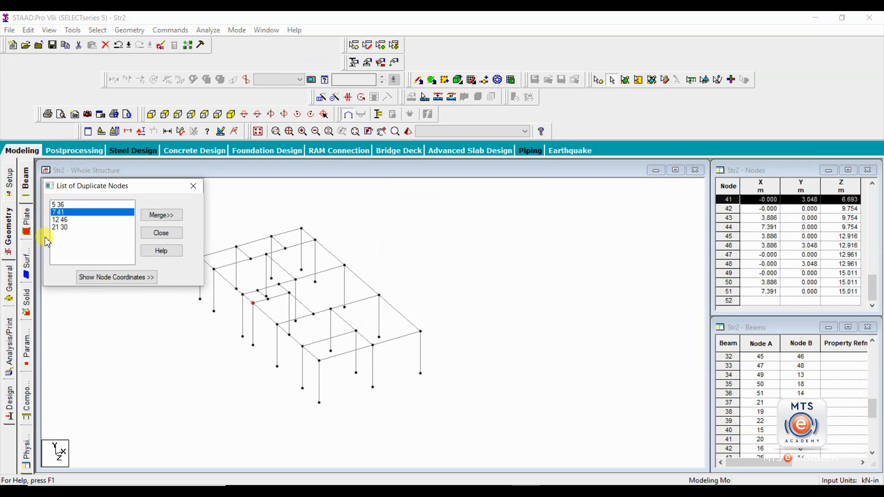
{"action": "left_click", "coordinate": [58, 219]}
{"action": "left_click", "coordinate": [62, 228]}
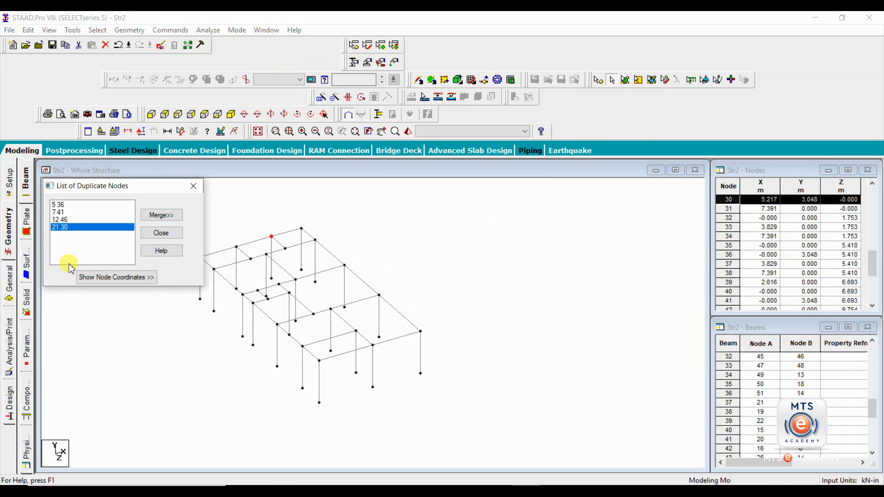
- Merge the duplicates by deleting the second node in all sets
{"action": "left_click", "coordinate": [162, 216]}
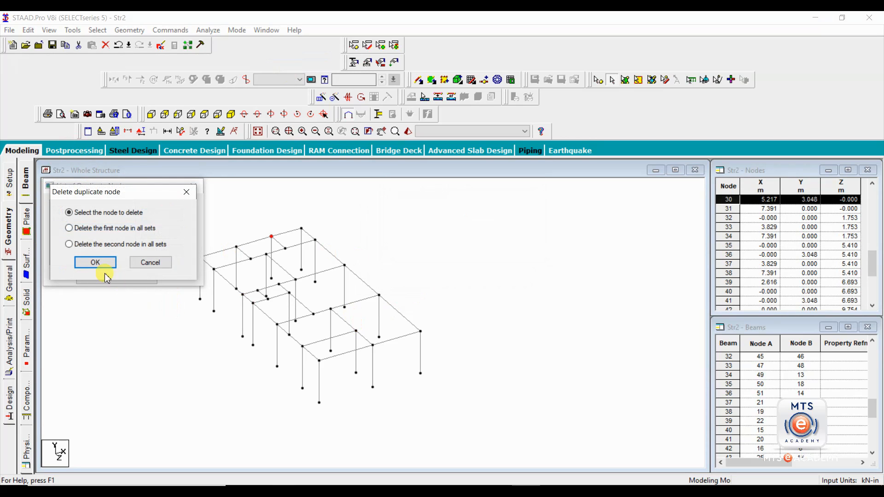
{"action": "left_click_drag", "start_coordinate": [116, 197], "coordinate": [141, 121]}
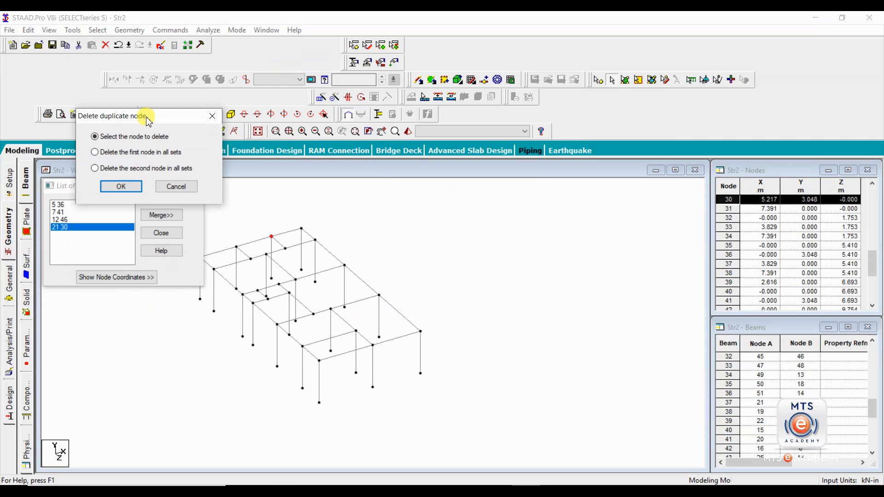
{"action": "left_click", "coordinate": [97, 170]}
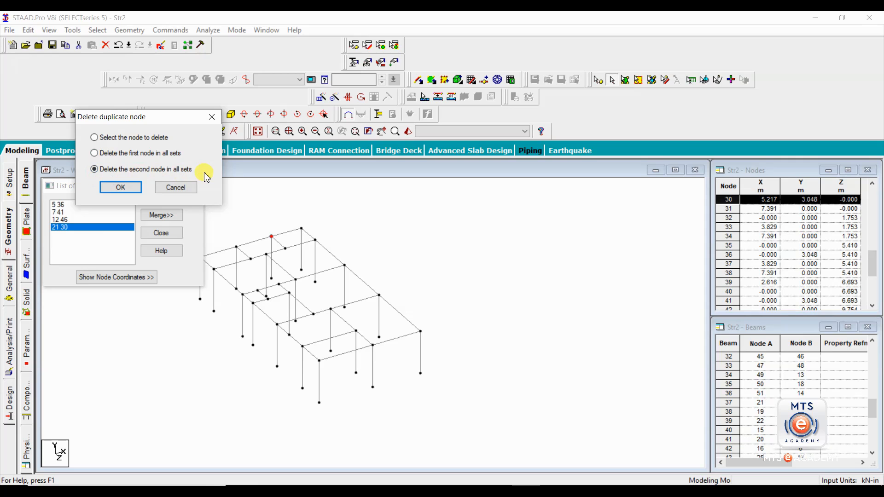
{"action": "left_click", "coordinate": [131, 193]}
{"action": "left_click", "coordinate": [176, 186]}
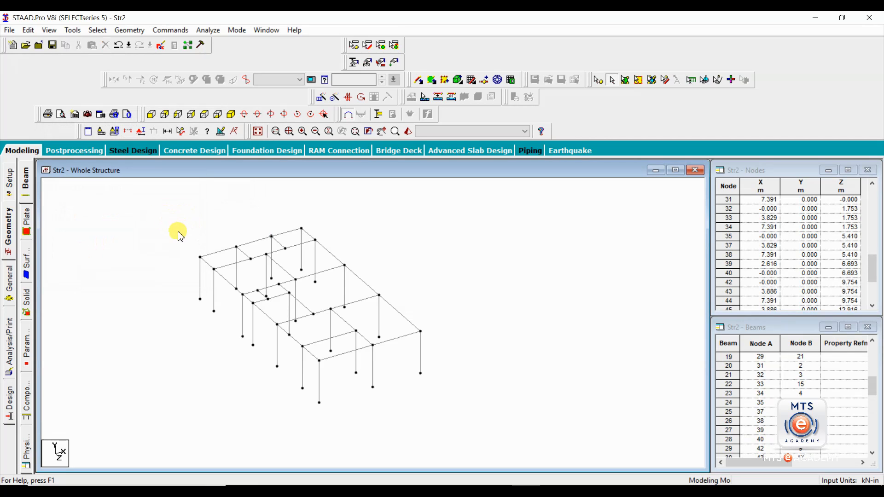
- Recheck for multiple structures, confirming only Structure 1 remains
{"action": "left_click", "coordinate": [73, 30]}
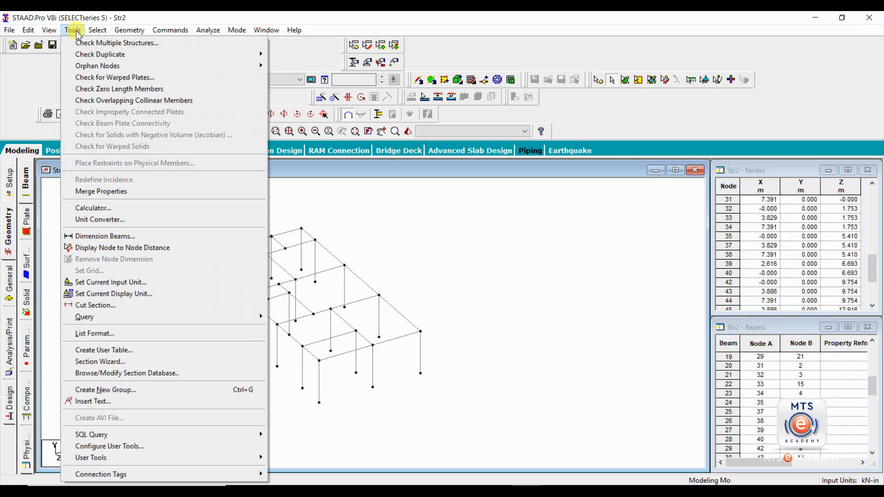
{"action": "left_click", "coordinate": [99, 41]}
{"action": "left_click", "coordinate": [79, 205]}
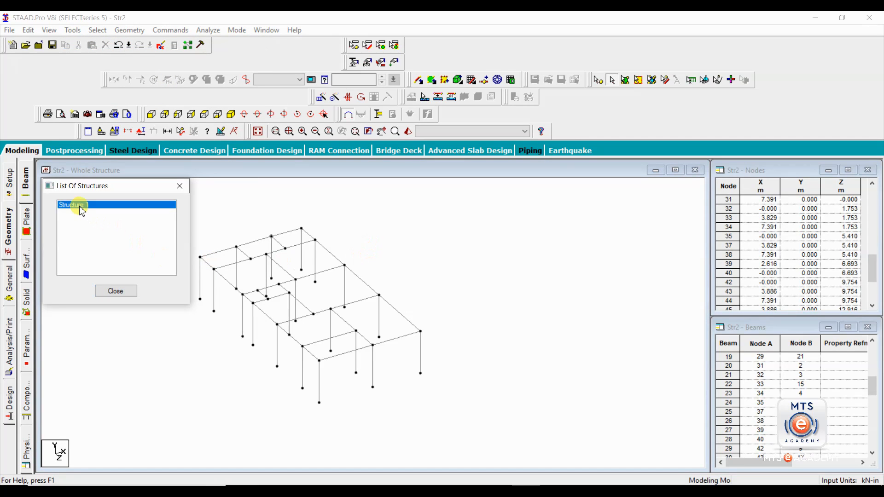
{"action": "left_click", "coordinate": [180, 186]}
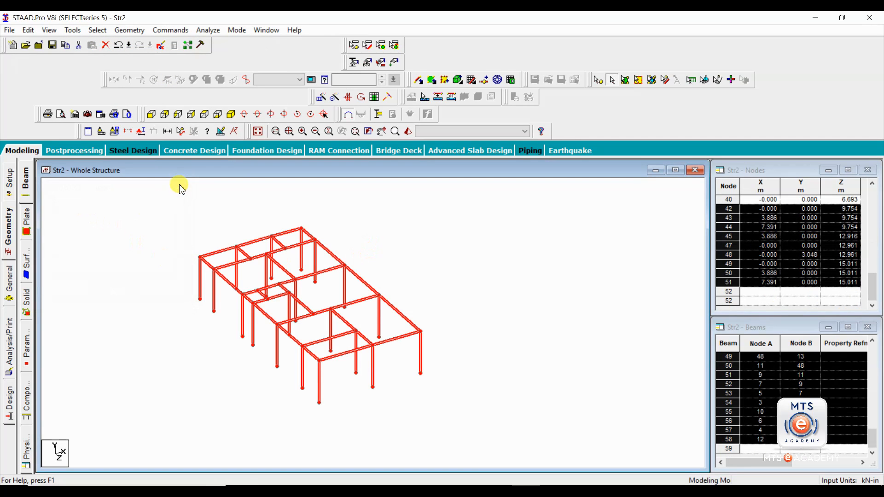
{"action": "left_click", "coordinate": [483, 309]}
- Inspect front-bay beams 46 and 11, then deselect them
{"action": "left_click", "coordinate": [324, 312]}
{"action": "left_click", "coordinate": [358, 301]}
{"action": "left_click", "coordinate": [349, 326]}
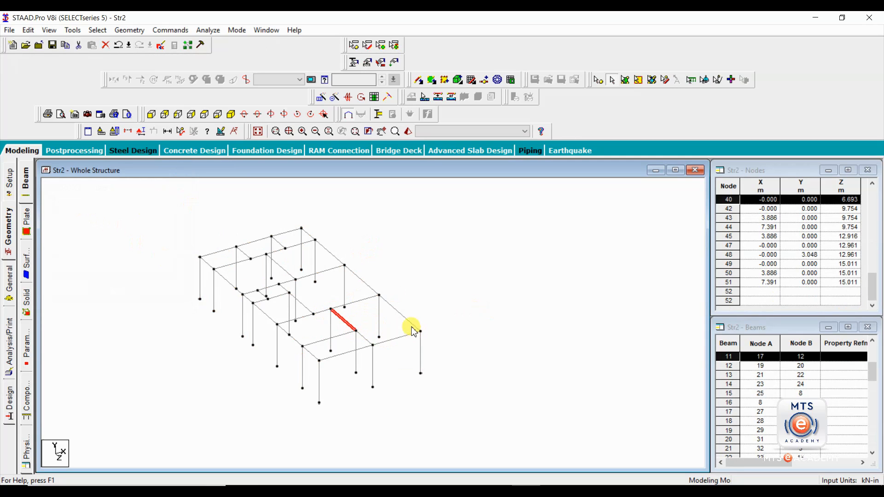
{"action": "scroll", "coordinate": [348, 323], "scroll_direction": "up", "scroll_amount": 5}
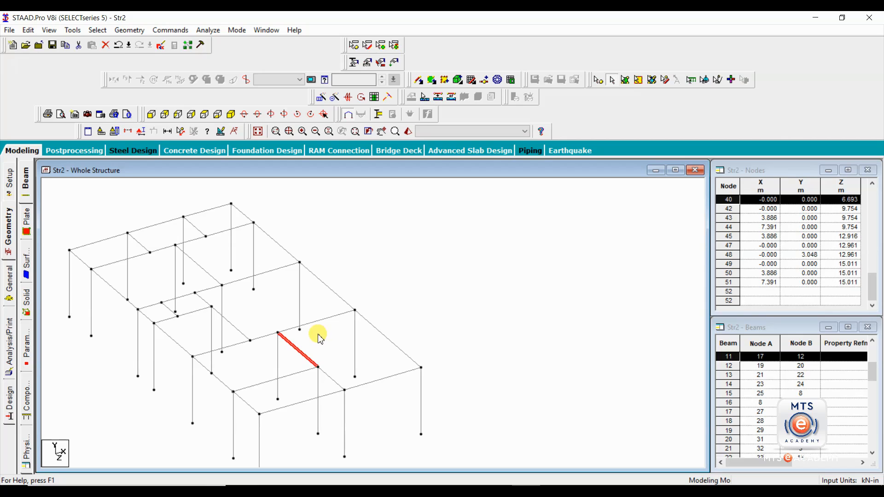
{"action": "left_click", "coordinate": [339, 342]}
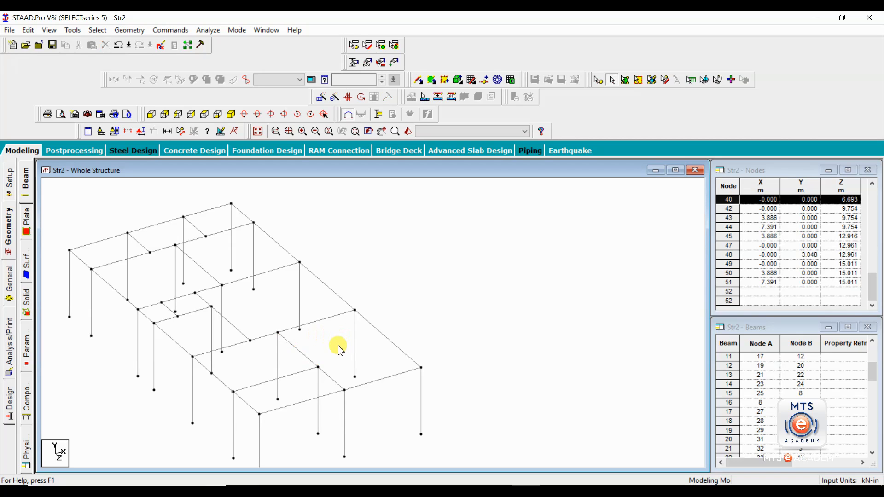
- Select the middle bay's misplaced short beam stub, long beam and end column
{"action": "left_click", "coordinate": [307, 372]}
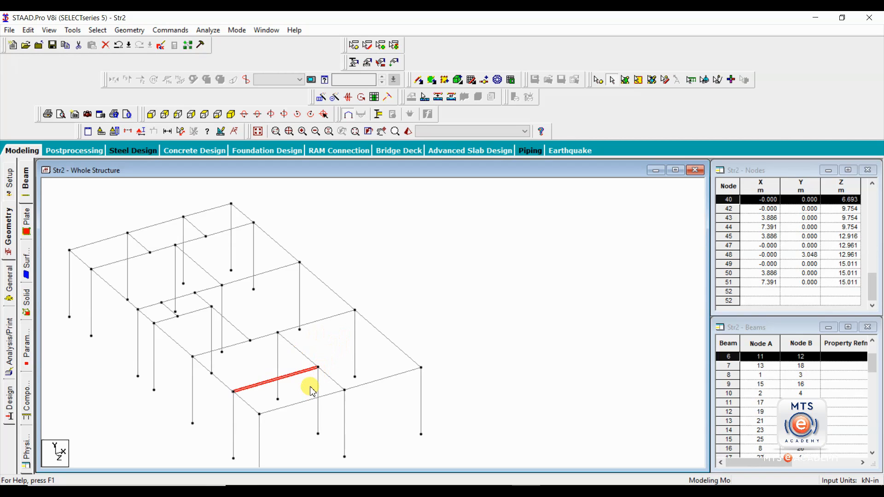
{"action": "left_click", "coordinate": [319, 388], "text": "ctrl"}
{"action": "left_click", "coordinate": [328, 375], "text": "ctrl"}
{"action": "left_click", "coordinate": [279, 350], "text": "ctrl"}
{"action": "left_click", "coordinate": [267, 337], "text": "ctrl"}
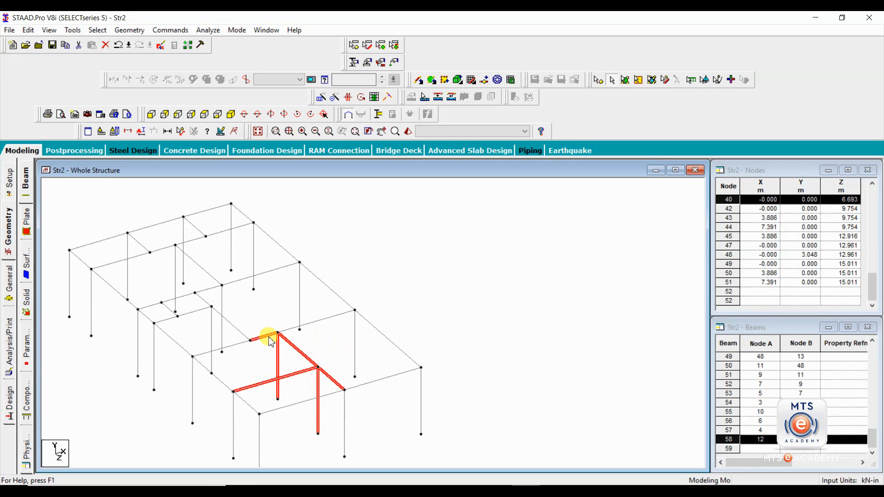
{"action": "left_click", "coordinate": [302, 326], "text": "ctrl"}
{"action": "left_click", "coordinate": [355, 355], "text": "ctrl"}
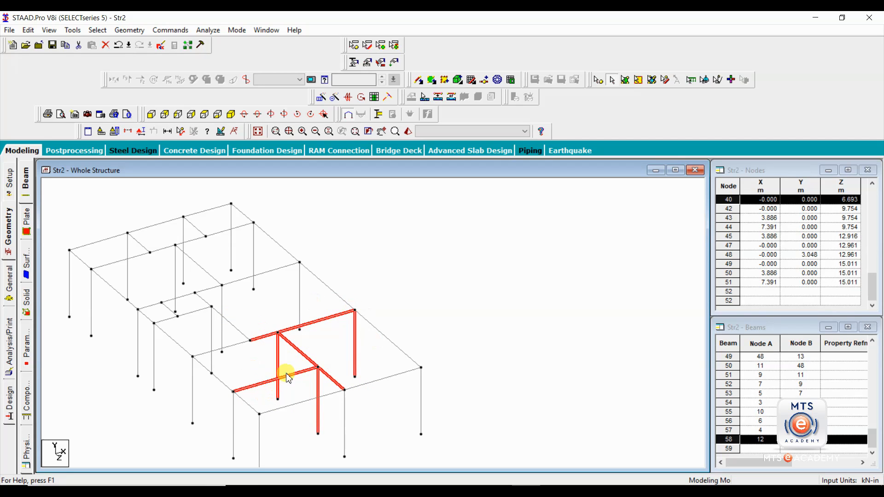
{"action": "left_click", "coordinate": [306, 350]}
{"action": "left_click", "coordinate": [264, 336]}
{"action": "left_click", "coordinate": [290, 328], "text": "ctrl"}
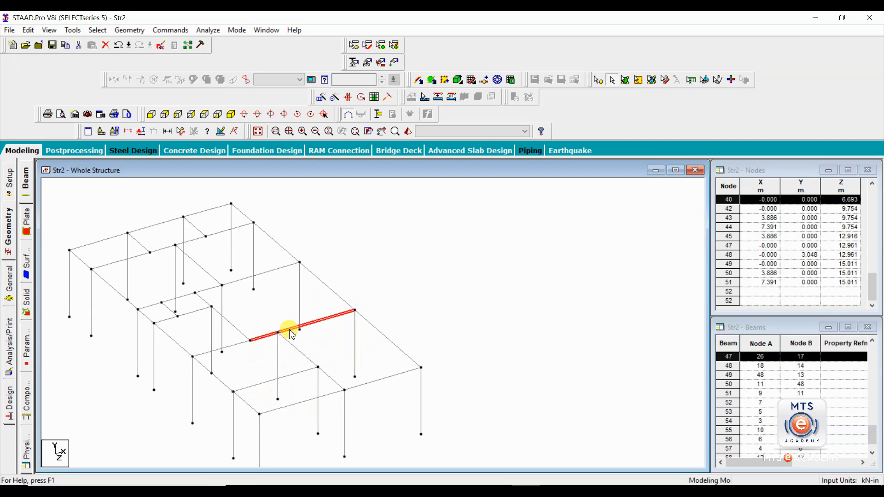
{"action": "left_click", "coordinate": [355, 343], "text": "ctrl"}
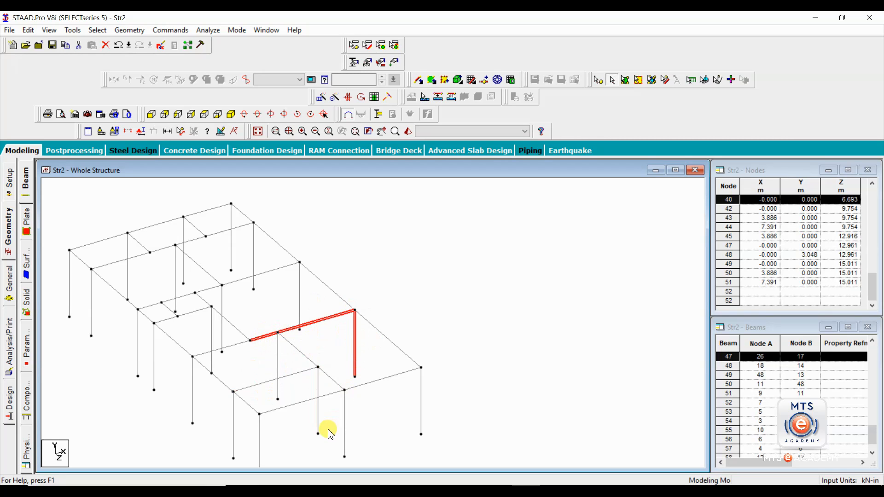
- Add the remaining column, both diagonals and front beam, then delete all eight with orphaned nodes
{"action": "left_click", "coordinate": [278, 362], "text": "ctrl"}
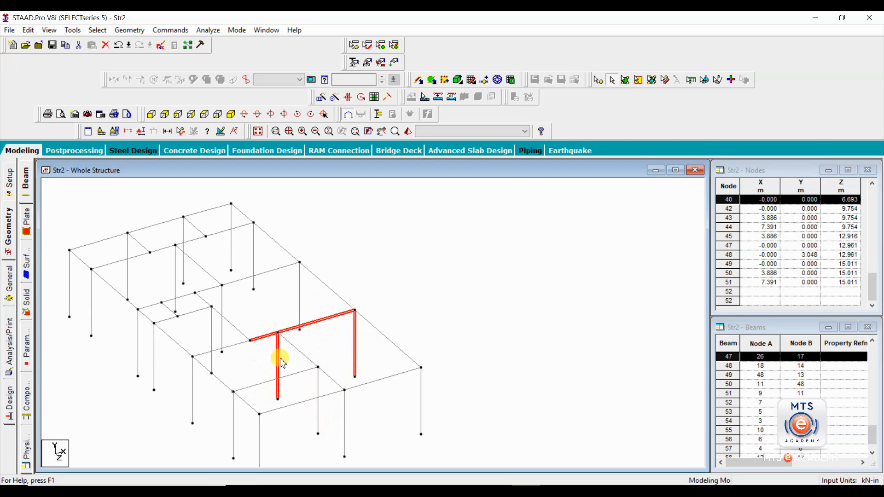
{"action": "left_click", "coordinate": [307, 358], "text": "ctrl"}
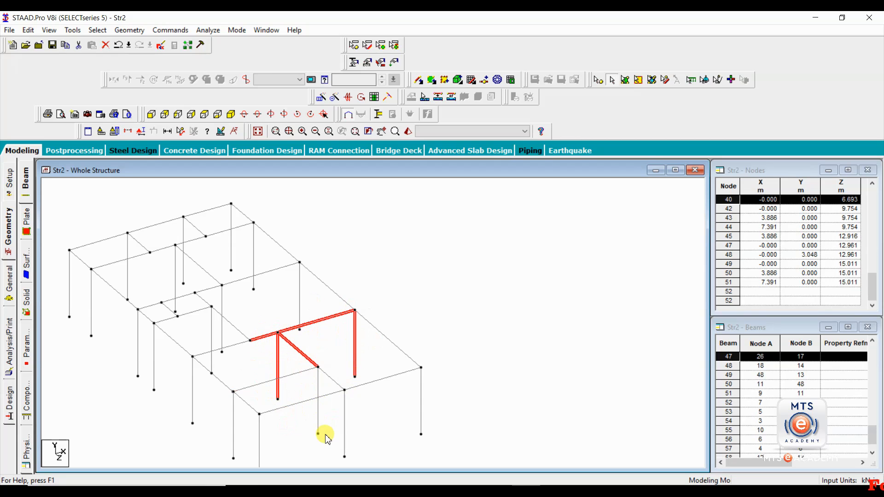
{"action": "left_click", "coordinate": [331, 378], "text": "ctrl"}
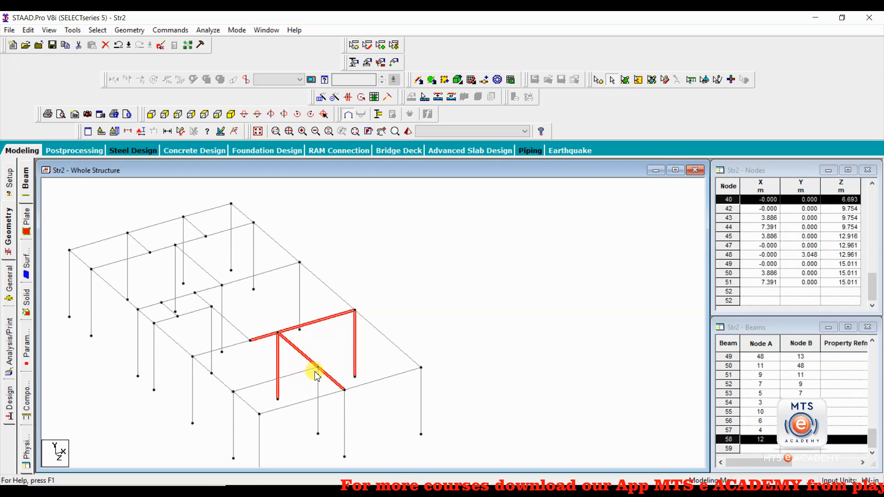
{"action": "left_click", "coordinate": [307, 371], "text": "ctrl"}
{"action": "left_click", "coordinate": [317, 396], "text": "ctrl"}
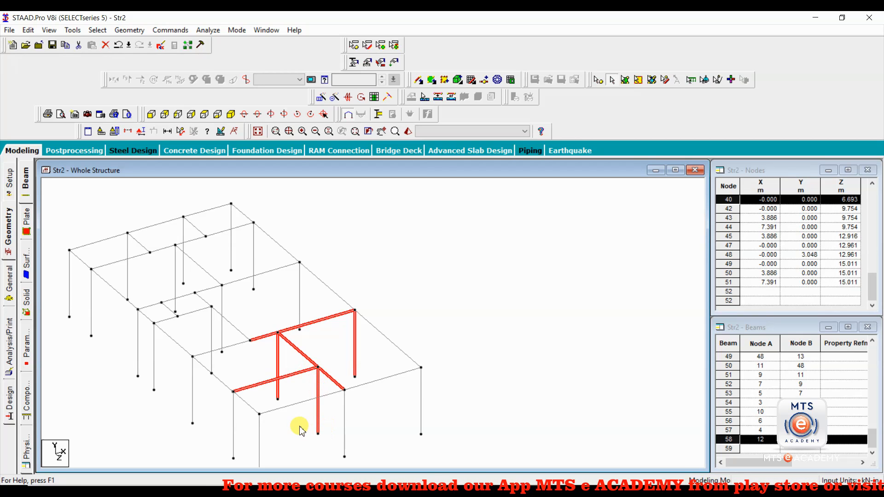
{"action": "key", "text": "Delete"}
{"action": "key", "text": "Return"}
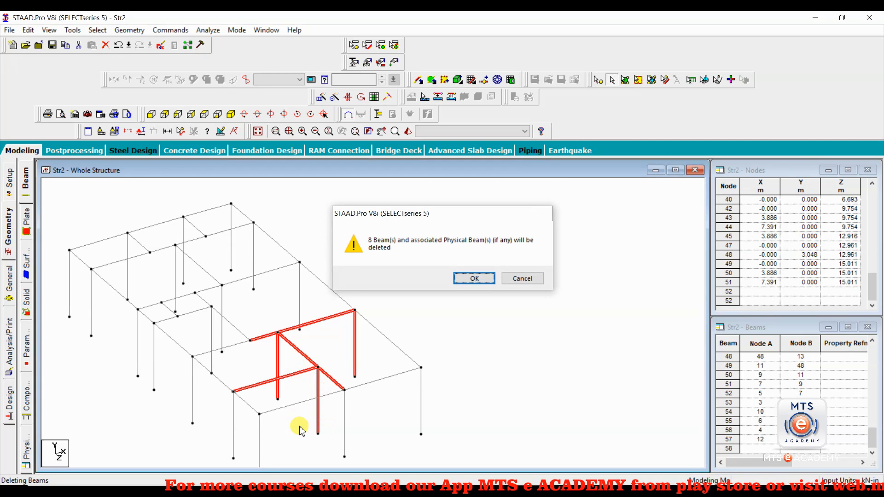
{"action": "key", "text": "Return"}
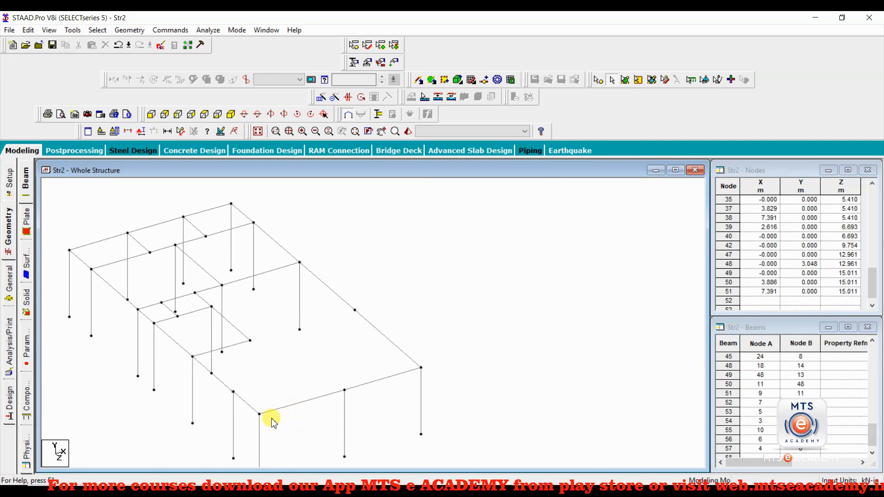
- Inspect the upper and lower segments of the right edge beam
{"action": "left_click", "coordinate": [348, 306]}
{"action": "left_click", "coordinate": [365, 320]}
{"action": "left_click", "coordinate": [341, 301]}
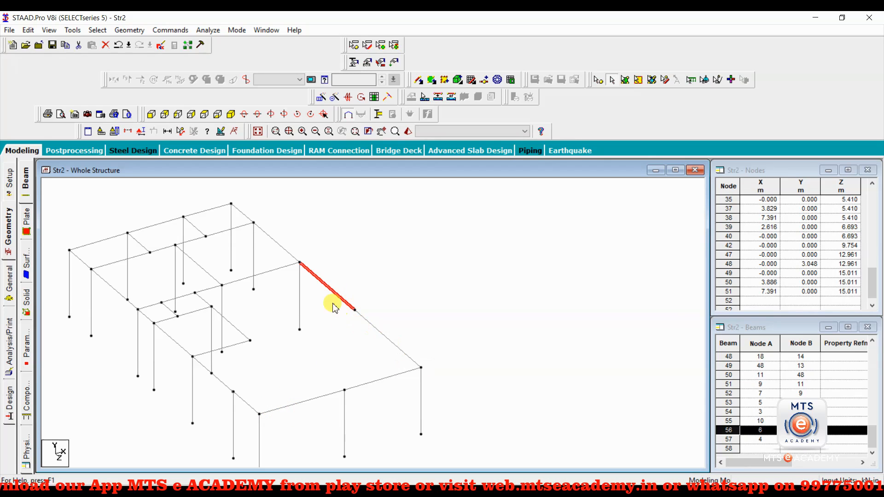
{"action": "left_click", "coordinate": [377, 331]}
{"action": "left_click", "coordinate": [355, 310]}
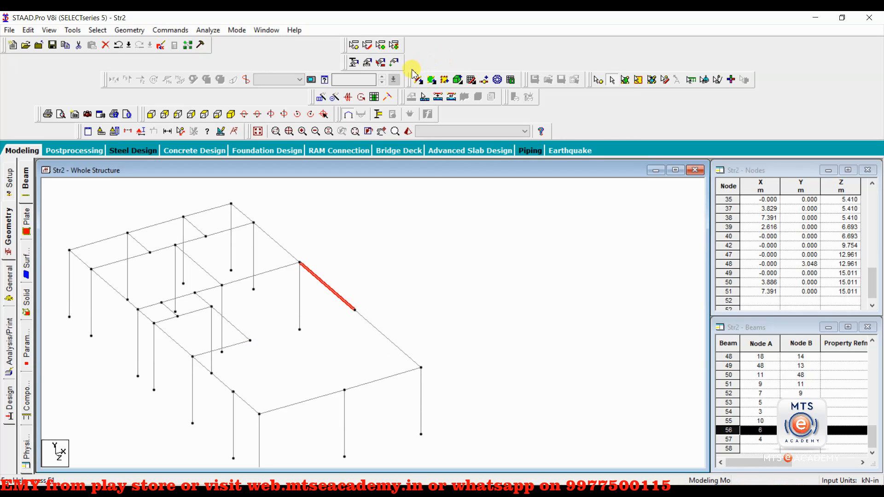
- Draw new beam 58 from the middle-bay stub node 26 to the right-hand node
{"action": "left_click_drag", "start_coordinate": [409, 79], "coordinate": [398, 177]}
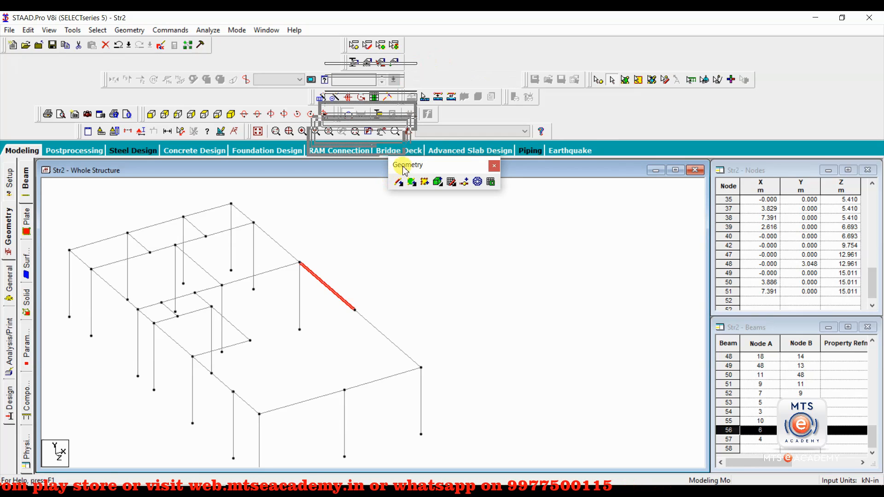
{"action": "left_click", "coordinate": [398, 183]}
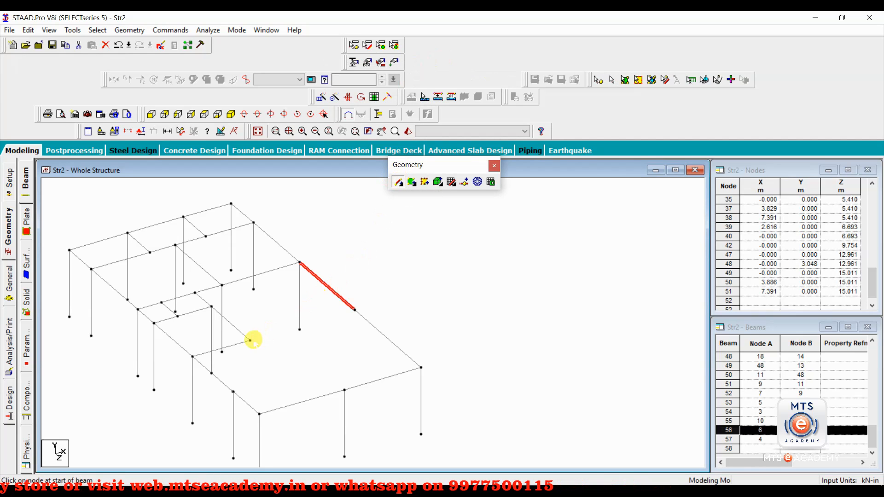
{"action": "left_click_drag", "start_coordinate": [250, 341], "coordinate": [355, 309]}
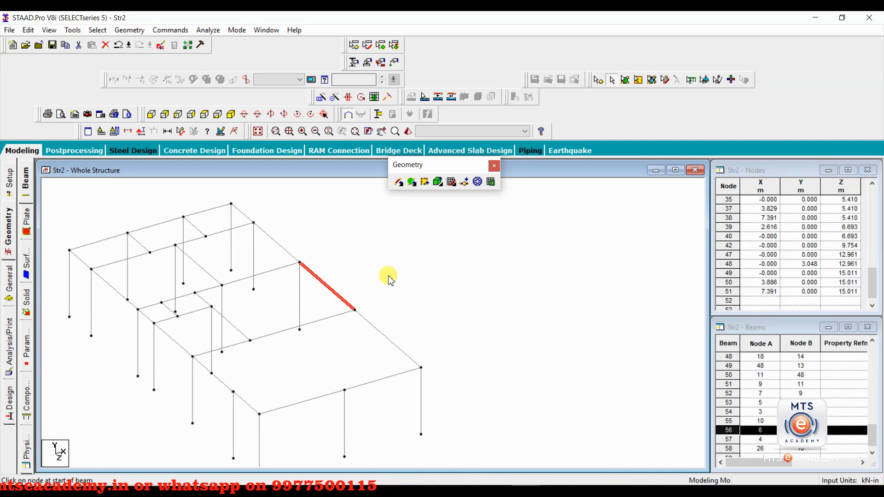
{"action": "left_click", "coordinate": [389, 276]}
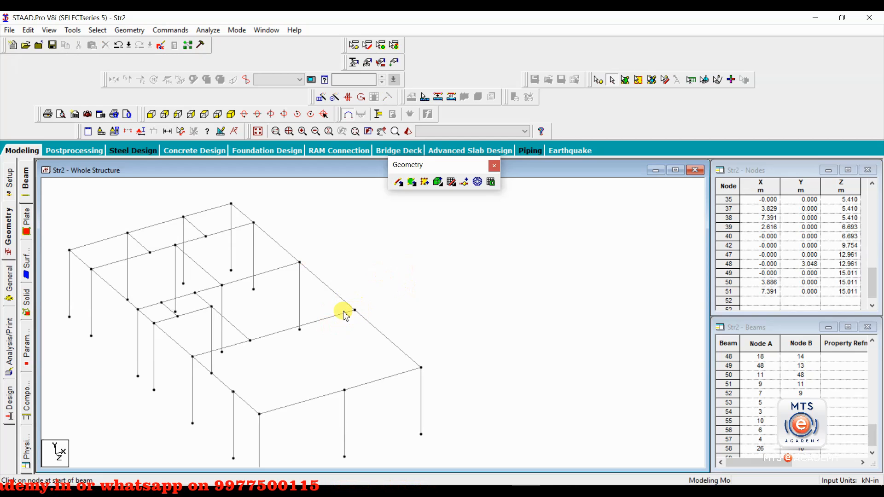
{"action": "left_click", "coordinate": [97, 30]}
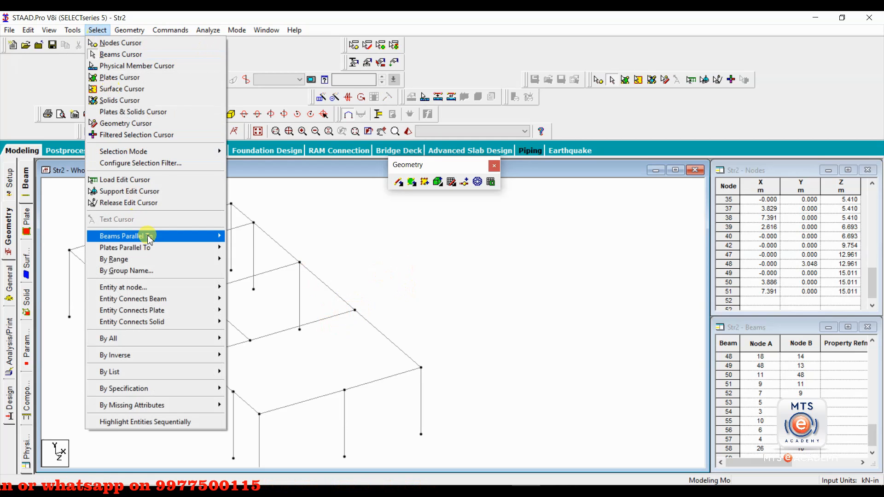
- Clear an X-parallel beam selection, then select right-edge beam segments 55 and 56
{"action": "left_click", "coordinate": [239, 236]}
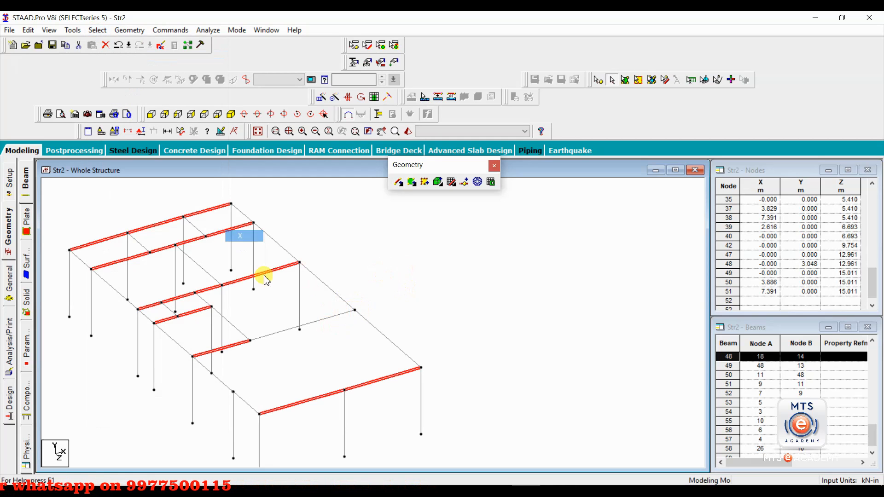
{"action": "left_click", "coordinate": [346, 322]}
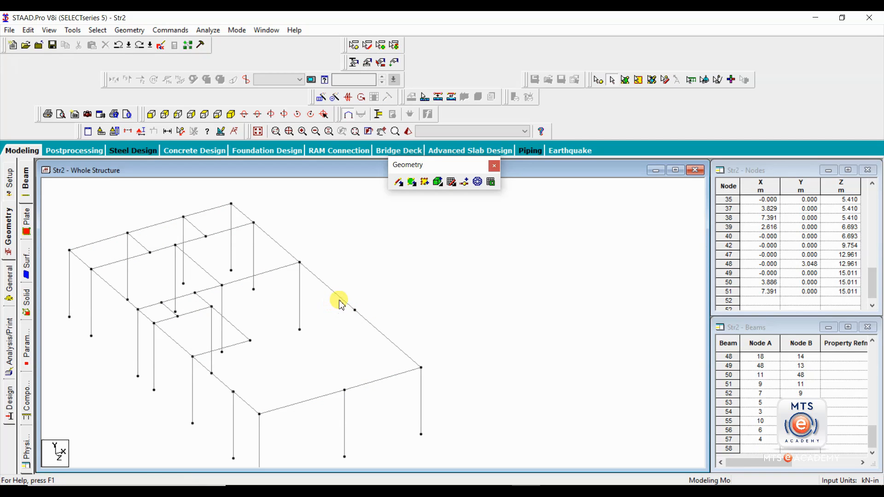
{"action": "left_click", "coordinate": [338, 306]}
{"action": "left_click", "coordinate": [375, 331], "text": "ctrl"}
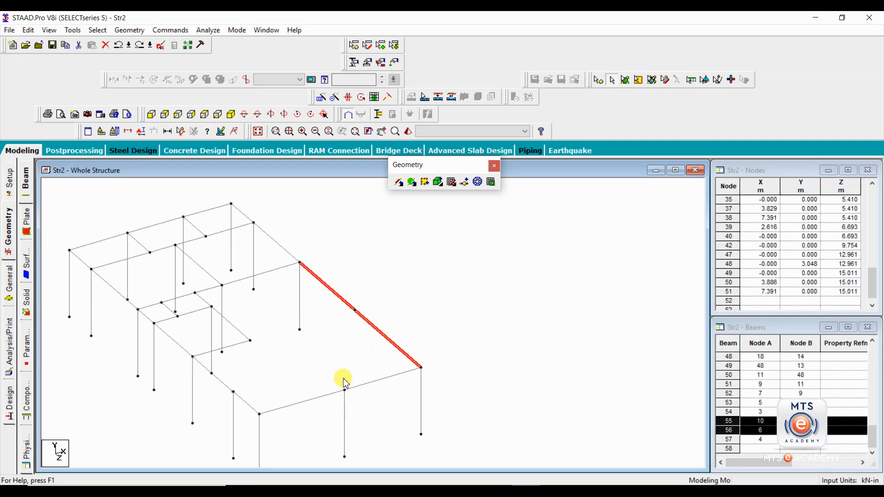
{"action": "left_click", "coordinate": [98, 31]}
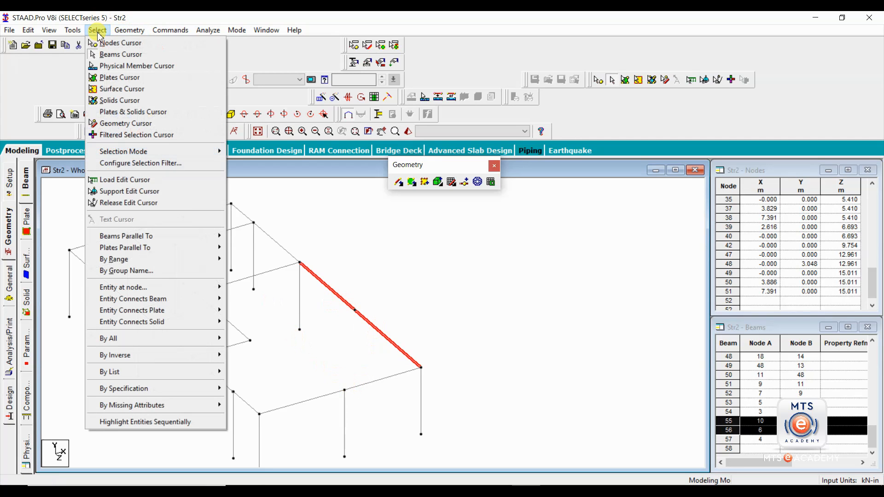
{"action": "mouse_move", "coordinate": [174, 229]}
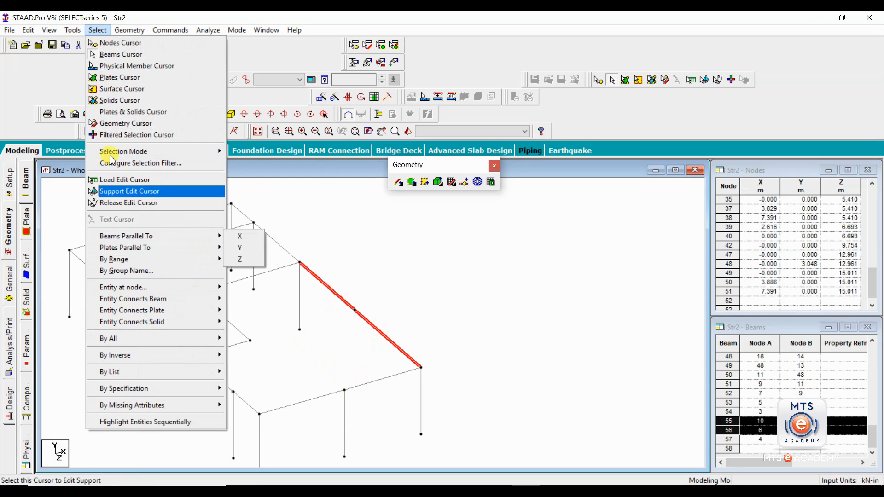
{"action": "mouse_move", "coordinate": [131, 31]}
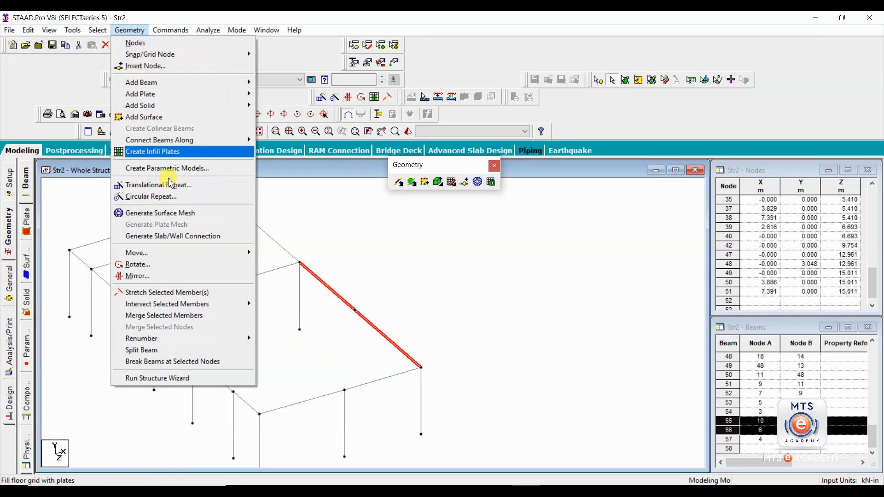
- Merge beams 55 and 56, keeping beam number 55, and confirm the merge
{"action": "left_click", "coordinate": [173, 316]}
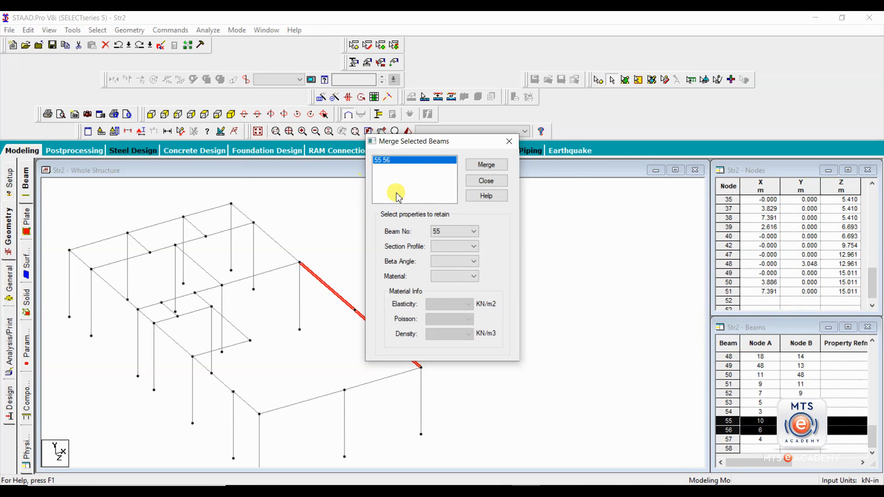
{"action": "left_click_drag", "start_coordinate": [414, 141], "coordinate": [488, 130]}
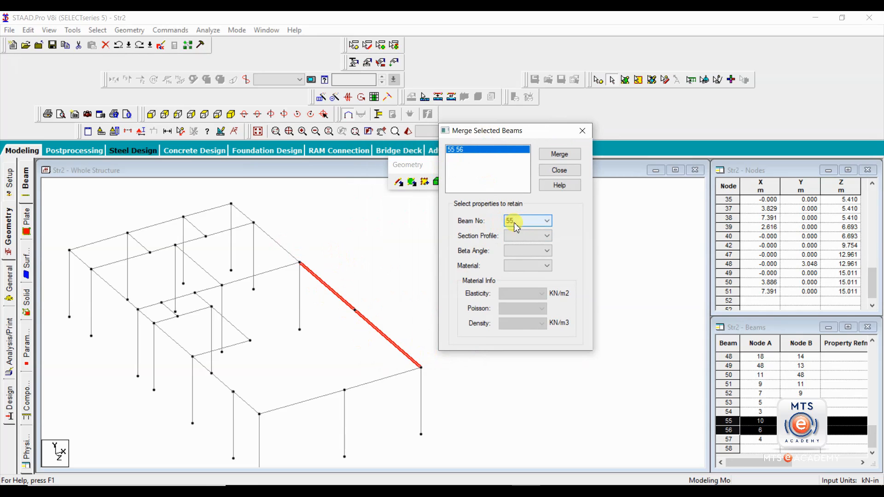
{"action": "left_click", "coordinate": [559, 154]}
{"action": "left_click", "coordinate": [409, 272]}
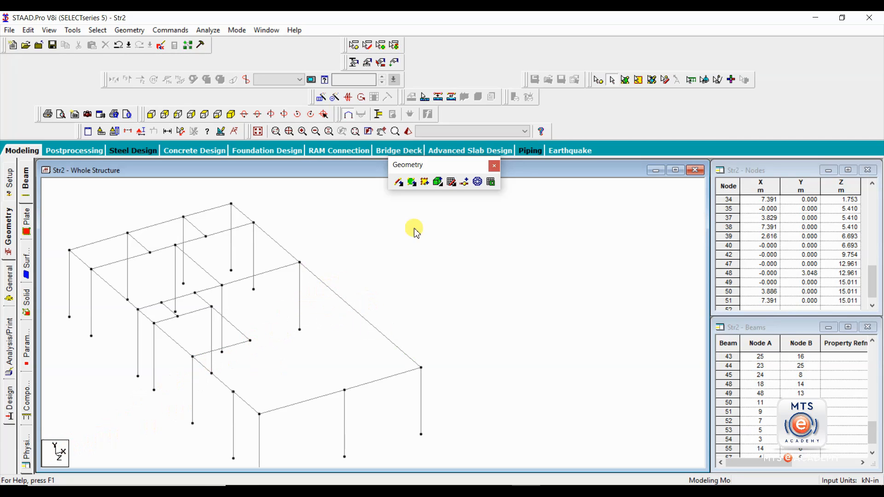
- Add a perpendicular beam from the interior node onto the right edge beam
{"action": "left_click", "coordinate": [402, 185]}
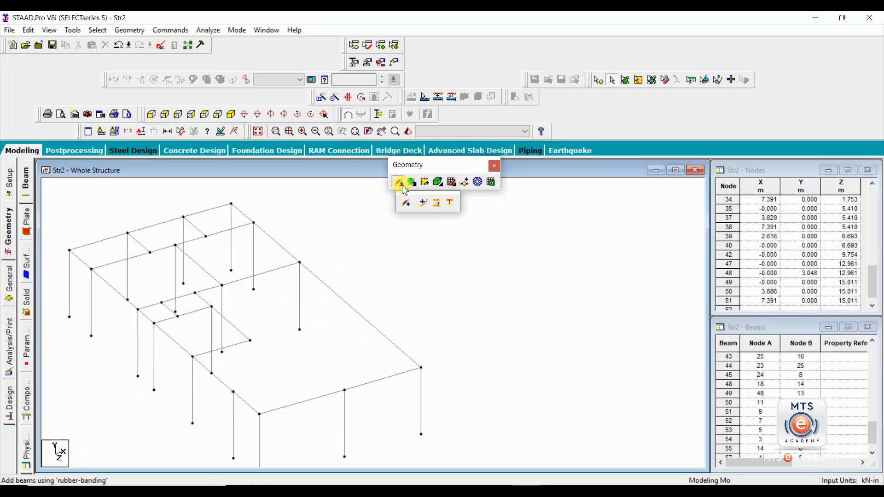
{"action": "left_click", "coordinate": [449, 205]}
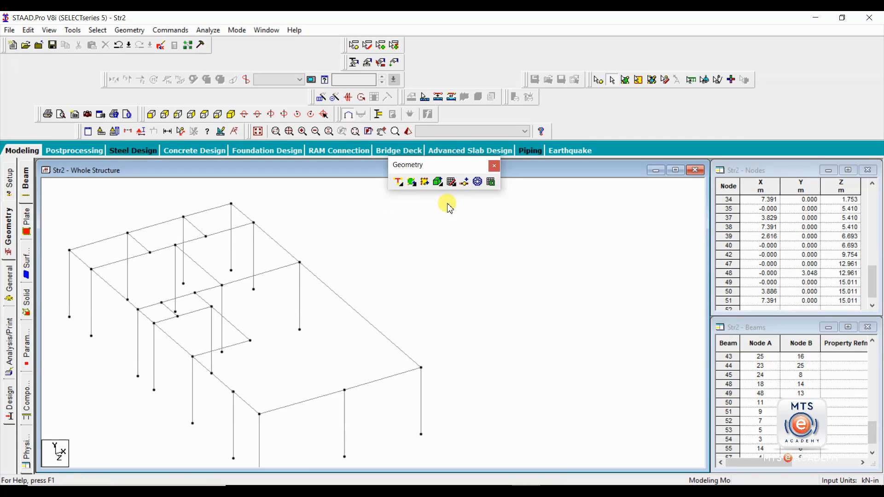
{"action": "left_click", "coordinate": [397, 183]}
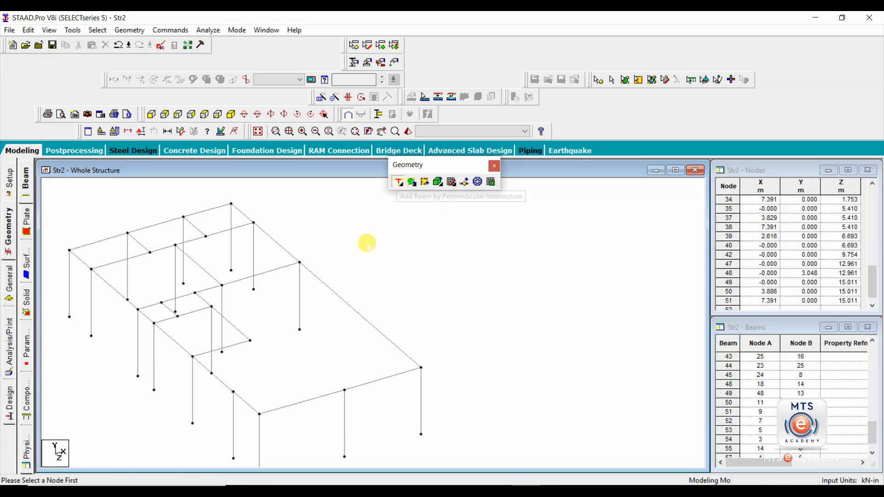
{"action": "left_click", "coordinate": [249, 341]}
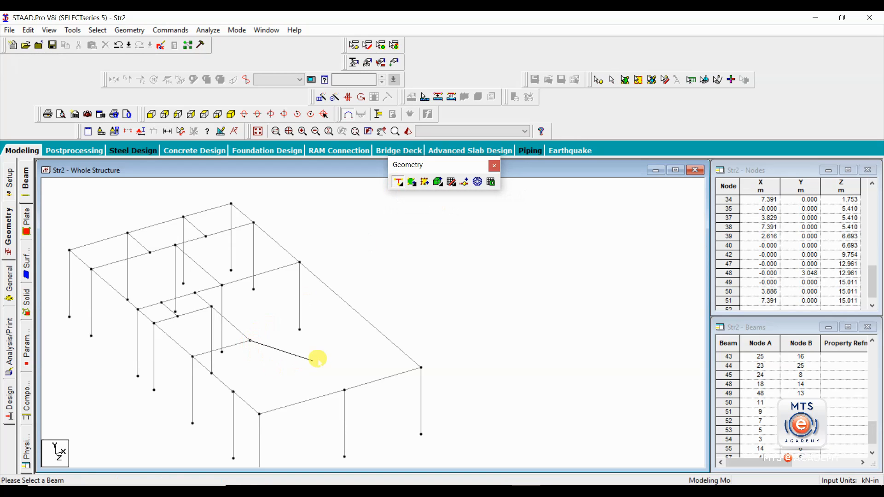
{"action": "left_click", "coordinate": [350, 308]}
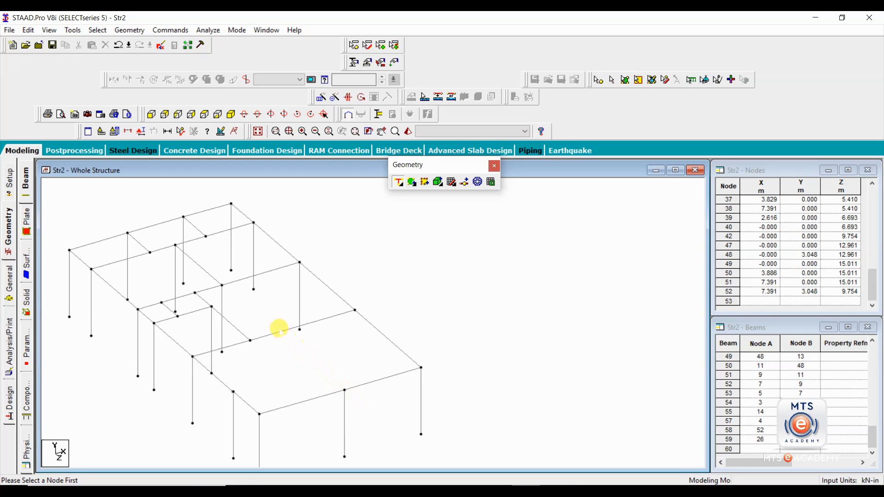
- Add a second perpendicular beam from the lower front node, then undo it
{"action": "left_click", "coordinate": [344, 390]}
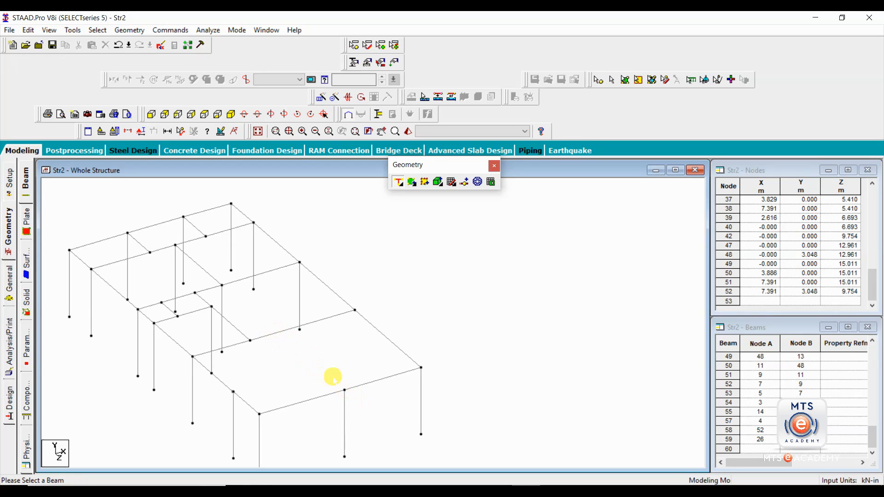
{"action": "left_click", "coordinate": [278, 332]}
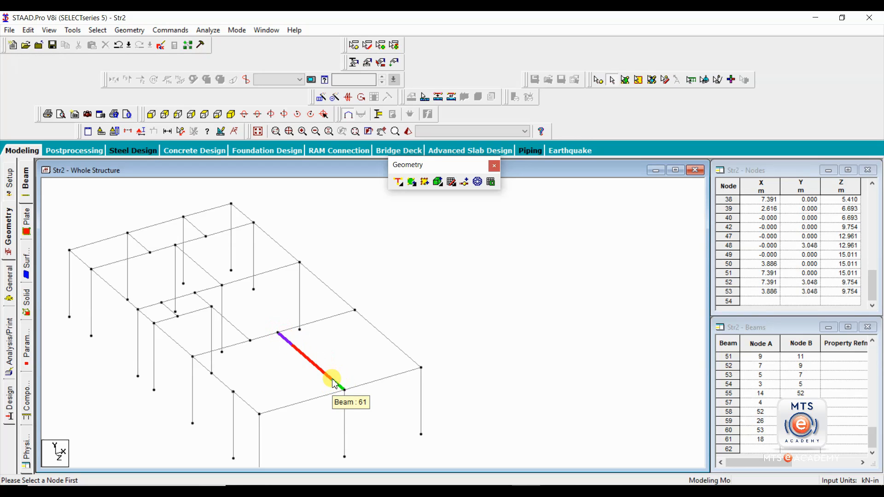
{"action": "key", "text": "ctrl+z"}
{"action": "key", "text": "ctrl+z"}
- Undo the split so node 53 disappears, and deselect beam 59
{"action": "left_click", "coordinate": [277, 333]}
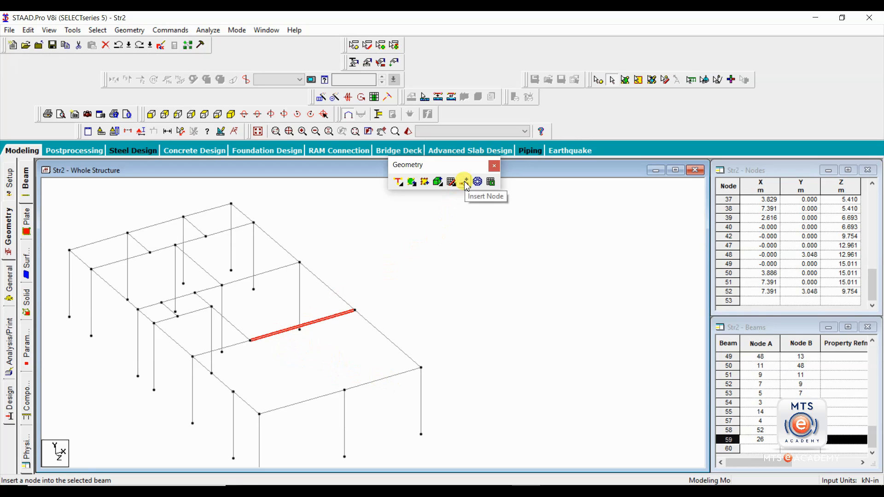
{"action": "left_click", "coordinate": [285, 355]}
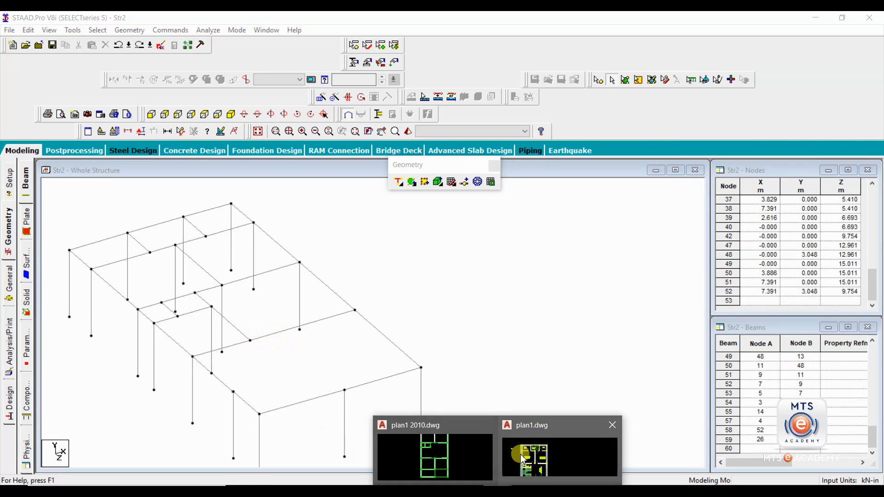
- In plan1 2010.dwg, add a linear dimension from the beam line's end to the column edge
{"action": "left_click", "coordinate": [471, 459]}
{"action": "scroll", "coordinate": [406, 295], "scroll_direction": "up", "scroll_amount": 4}
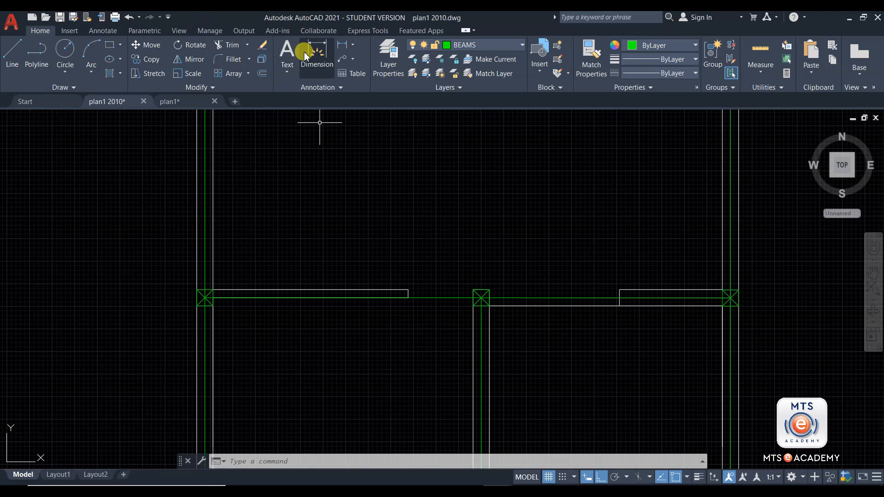
{"action": "left_click", "coordinate": [341, 44]}
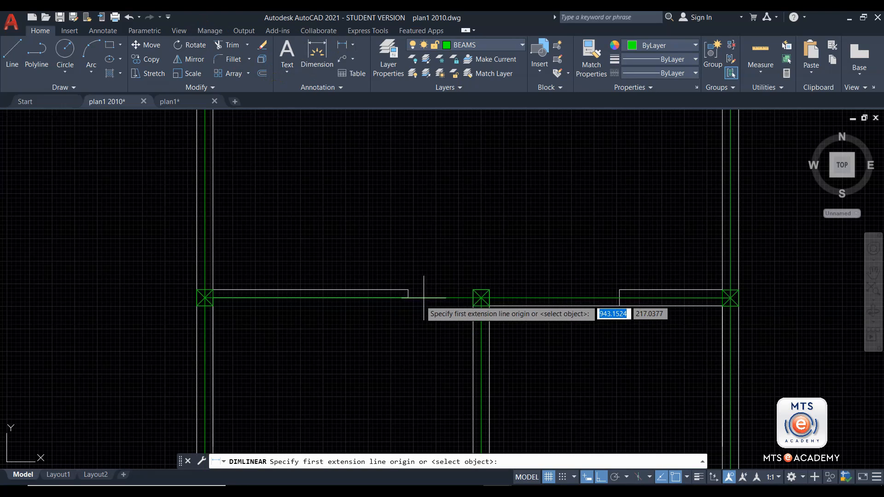
{"action": "left_click", "coordinate": [405, 291]}
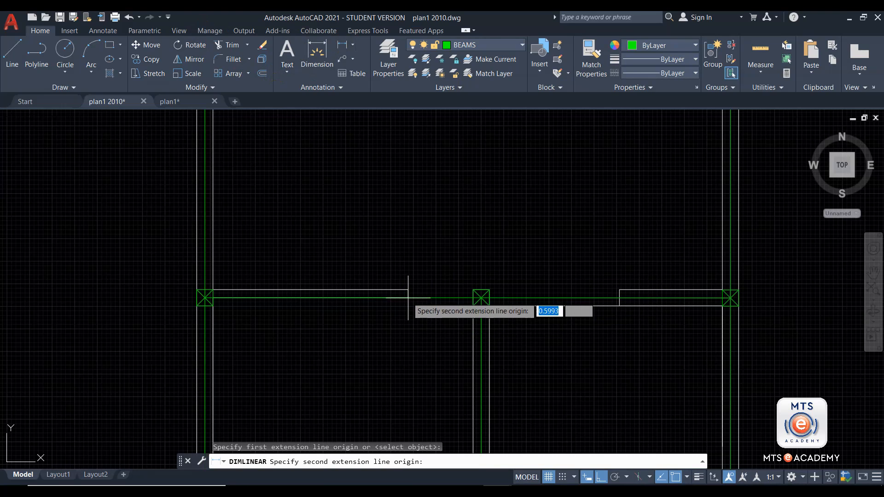
{"action": "left_click", "coordinate": [479, 297]}
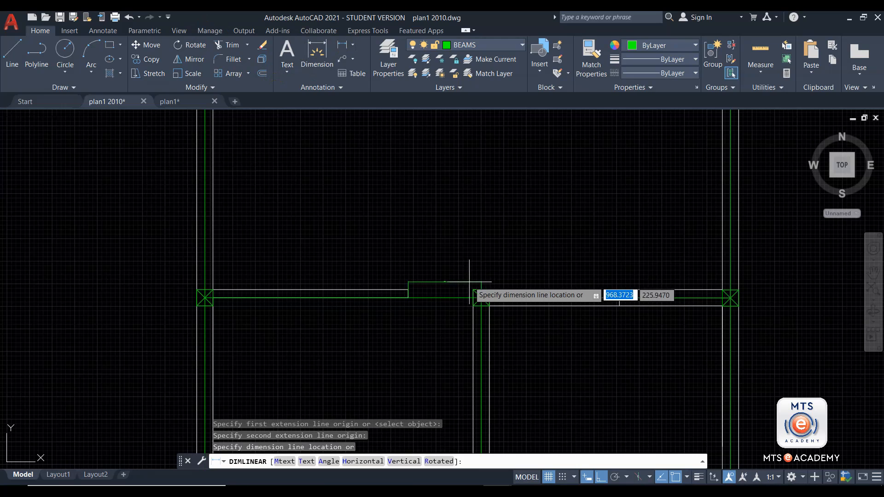
{"action": "scroll", "coordinate": [442, 278], "scroll_direction": "up", "scroll_amount": 5}
{"action": "scroll", "coordinate": [462, 253], "scroll_direction": "up", "scroll_amount": 4}
{"action": "scroll", "coordinate": [460, 259], "scroll_direction": "down", "scroll_amount": 6}
{"action": "scroll", "coordinate": [458, 264], "scroll_direction": "down", "scroll_amount": 2}
{"action": "scroll", "coordinate": [460, 260], "scroll_direction": "up", "scroll_amount": 6}
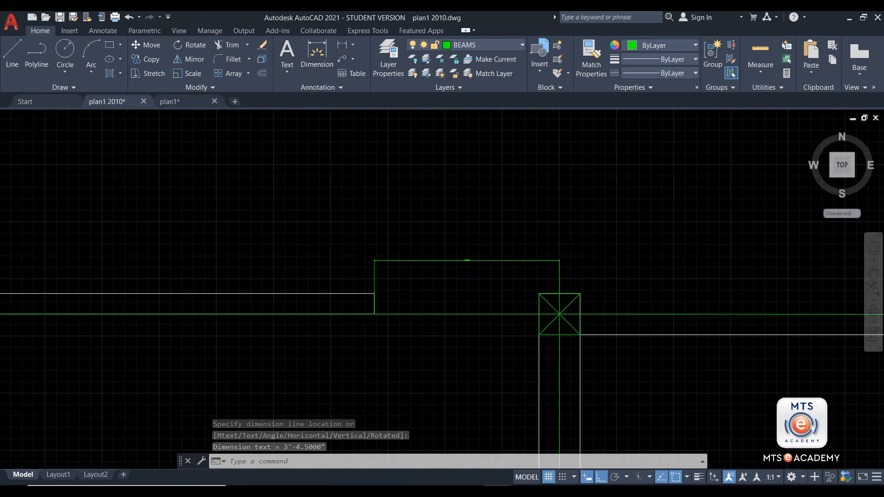
{"action": "scroll", "coordinate": [523, 219], "scroll_direction": "down", "scroll_amount": 5}
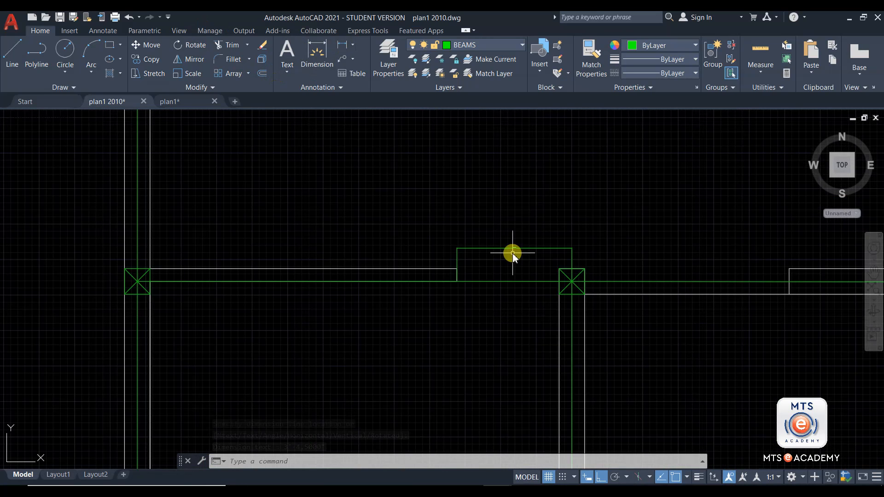
- Set the Standard dimension style's primary unit format to Decimal so the gap reads 40.5000
{"action": "type", "text": "un"}
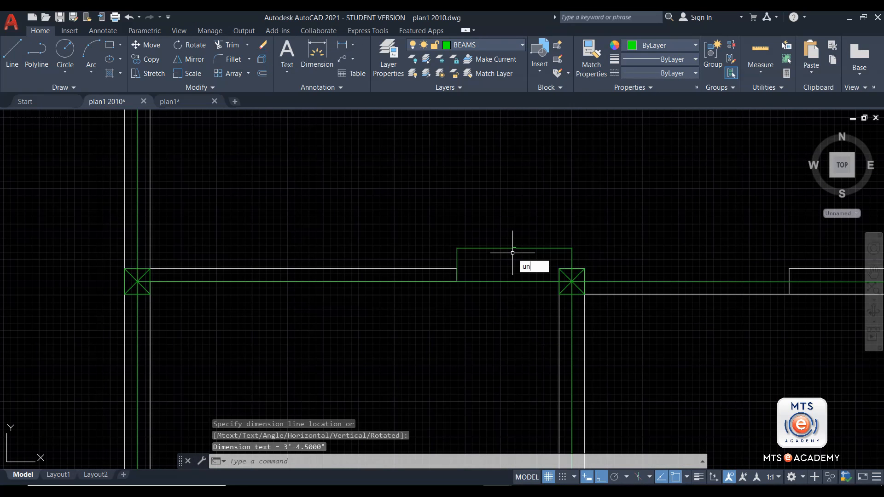
{"action": "key", "text": "Return"}
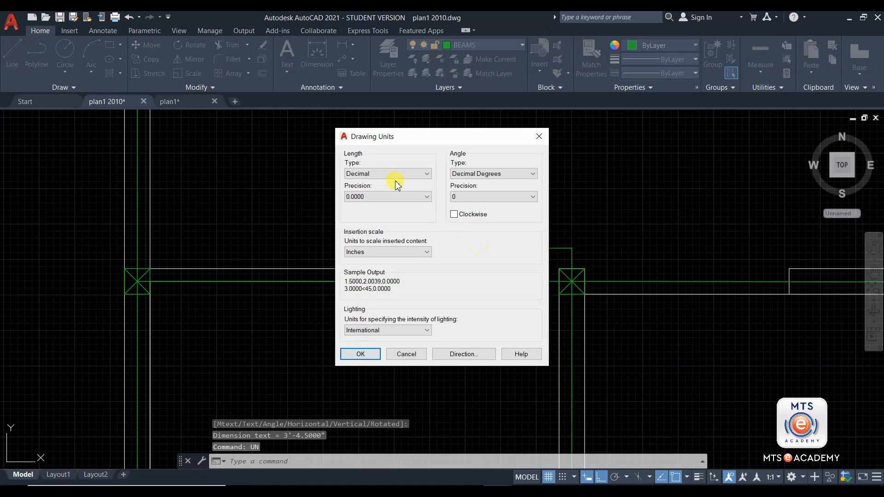
{"action": "key", "text": "Escape"}
{"action": "type", "text": "d"}
{"action": "key", "text": "Return"}
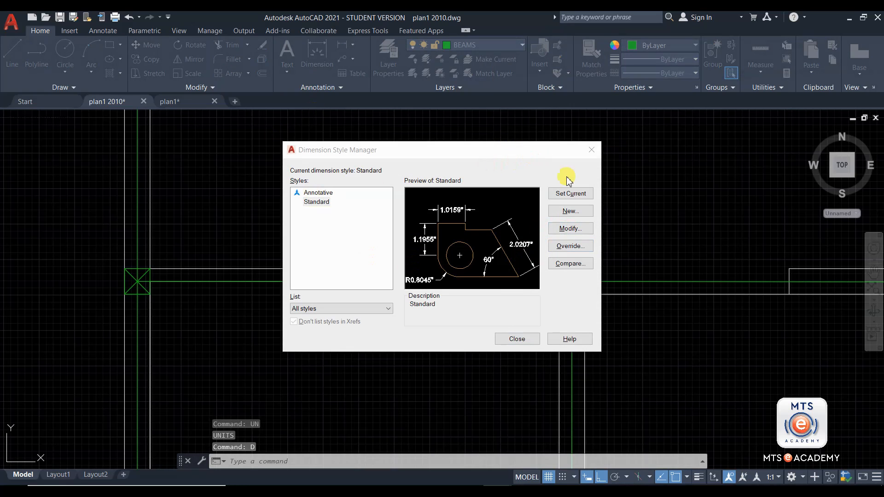
{"action": "left_click", "coordinate": [570, 228]}
{"action": "left_click", "coordinate": [302, 96]}
{"action": "left_click", "coordinate": [270, 120]}
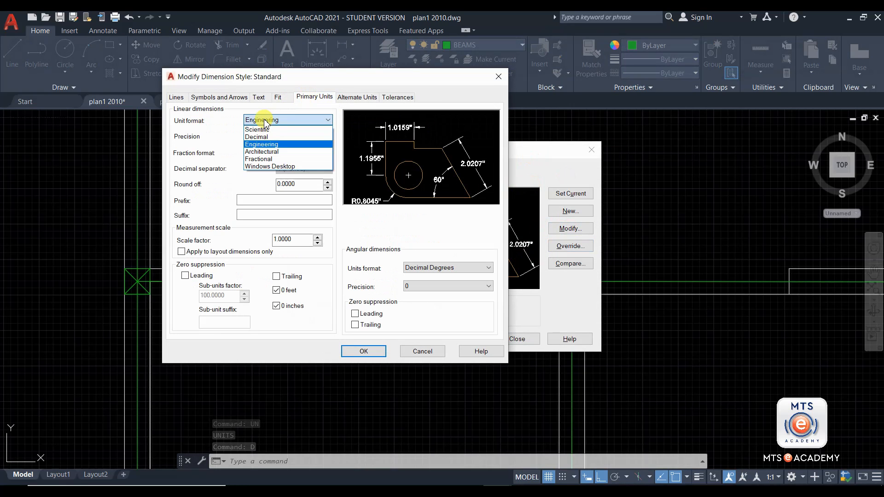
{"action": "left_click", "coordinate": [258, 139]}
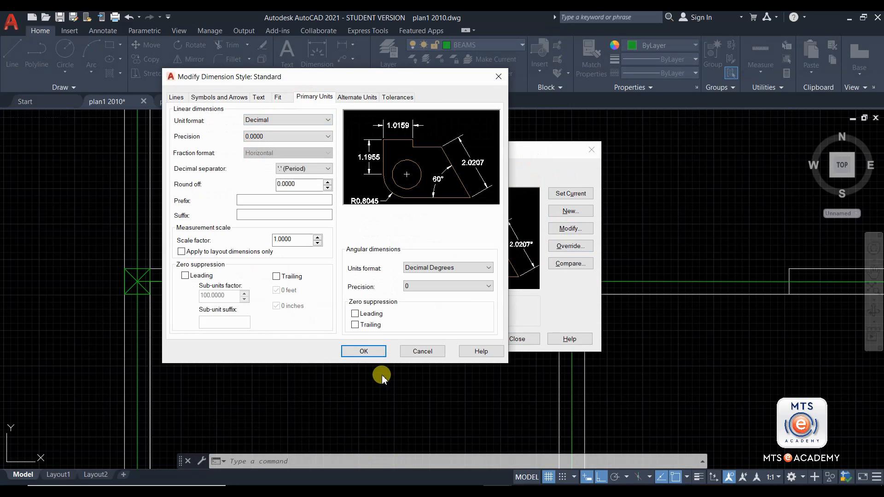
{"action": "left_click", "coordinate": [364, 351]}
{"action": "left_click", "coordinate": [515, 339]}
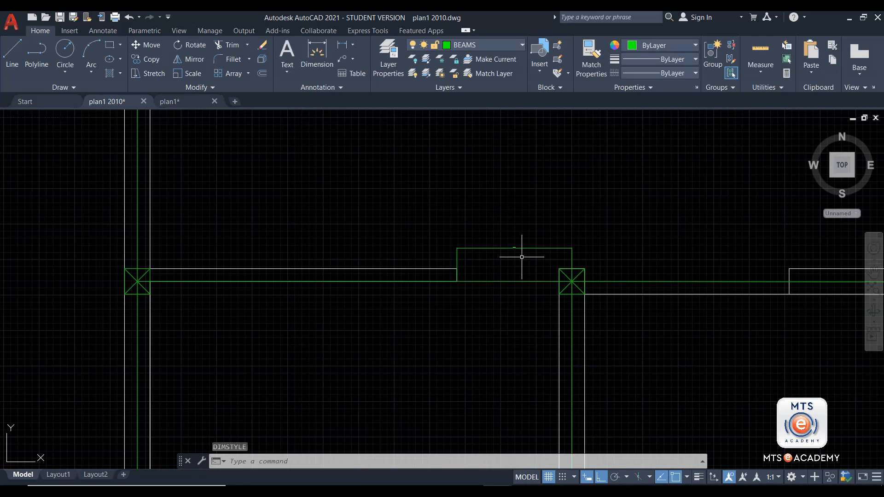
{"action": "scroll", "coordinate": [511, 249], "scroll_direction": "up", "scroll_amount": 6}
{"action": "scroll", "coordinate": [505, 286], "scroll_direction": "down", "scroll_amount": 5}
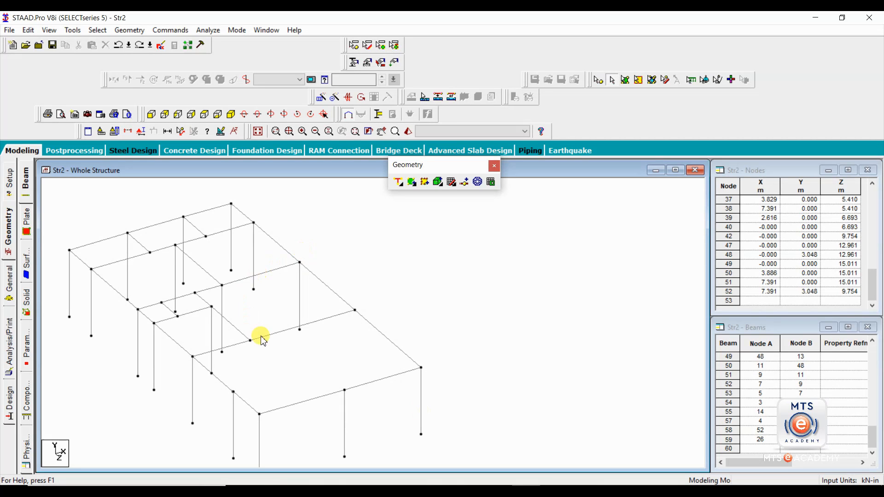
{"action": "left_click", "coordinate": [280, 334]}
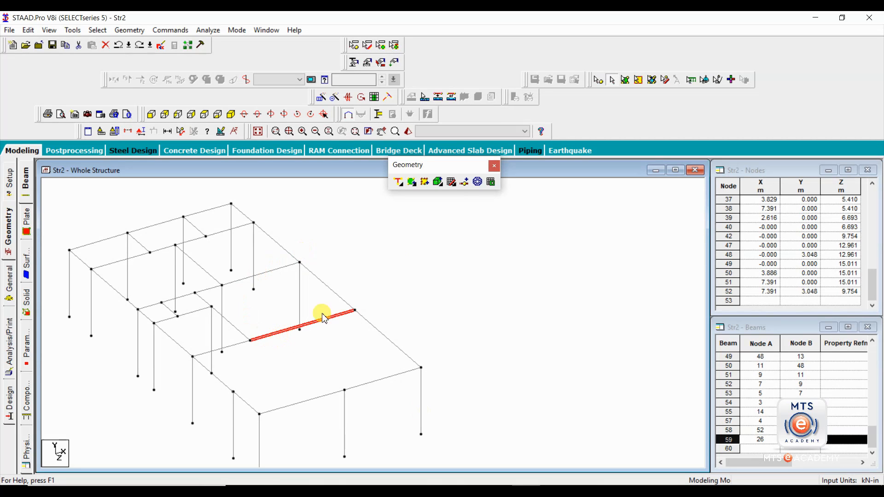
{"action": "left_click", "coordinate": [465, 183]}
{"action": "double_click", "coordinate": [377, 247]}
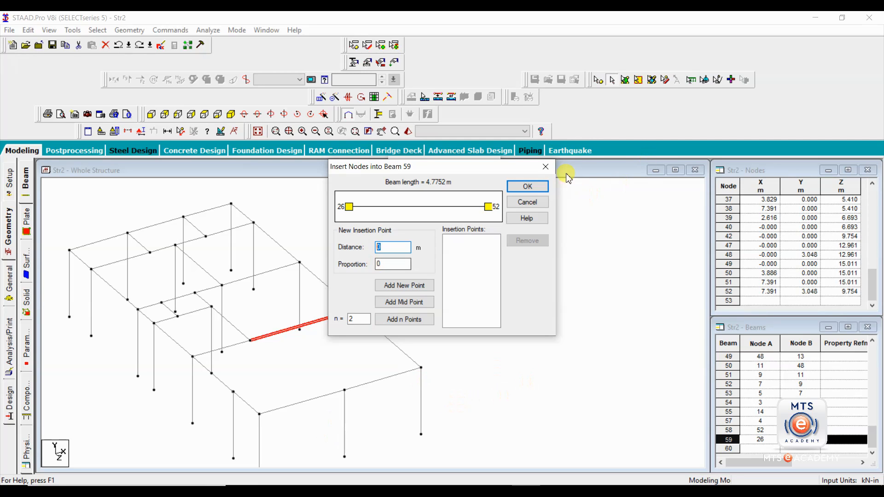
{"action": "left_click", "coordinate": [545, 169]}
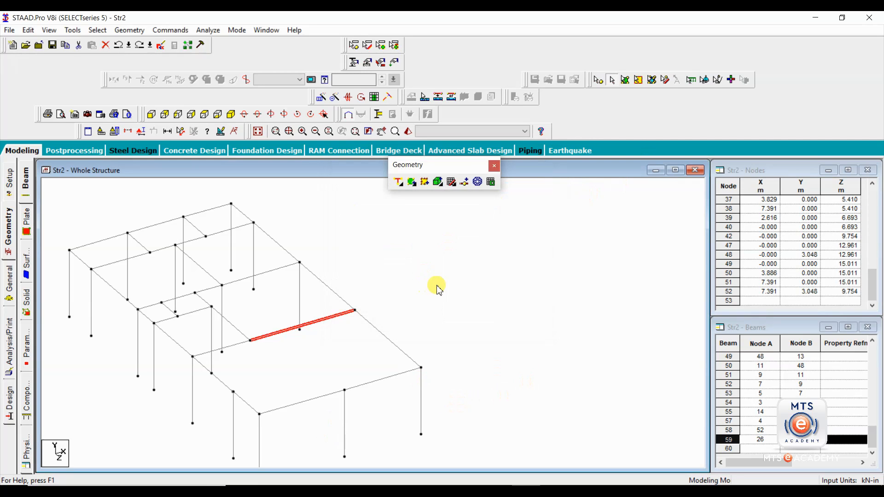
{"action": "left_click", "coordinate": [73, 30]}
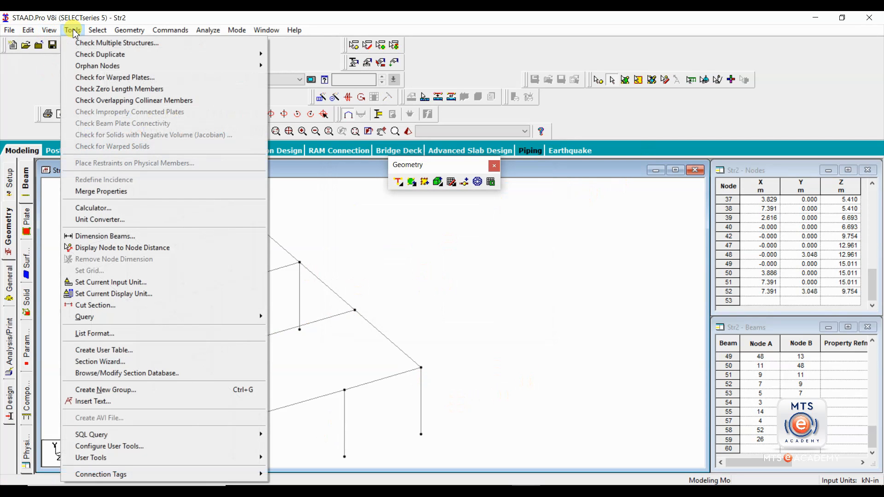
{"action": "left_click", "coordinate": [106, 221]}
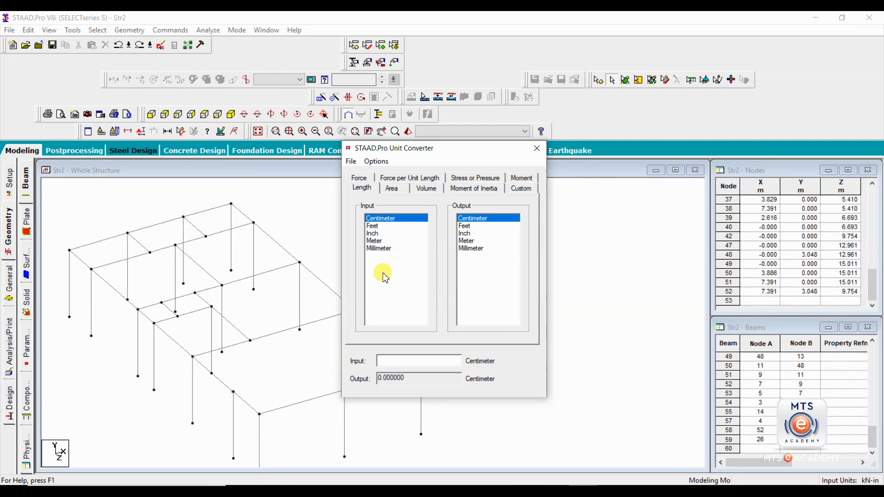
{"action": "left_click", "coordinate": [374, 234]}
{"action": "left_click", "coordinate": [464, 241]}
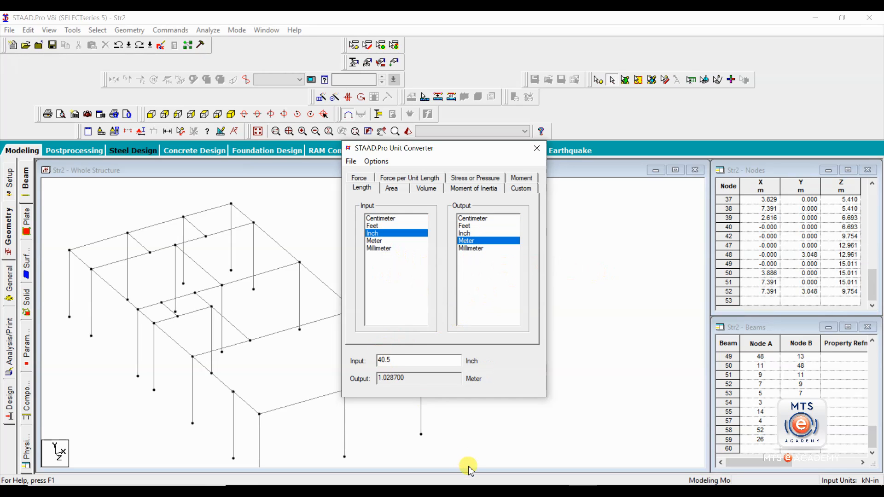
{"action": "left_click", "coordinate": [536, 148]}
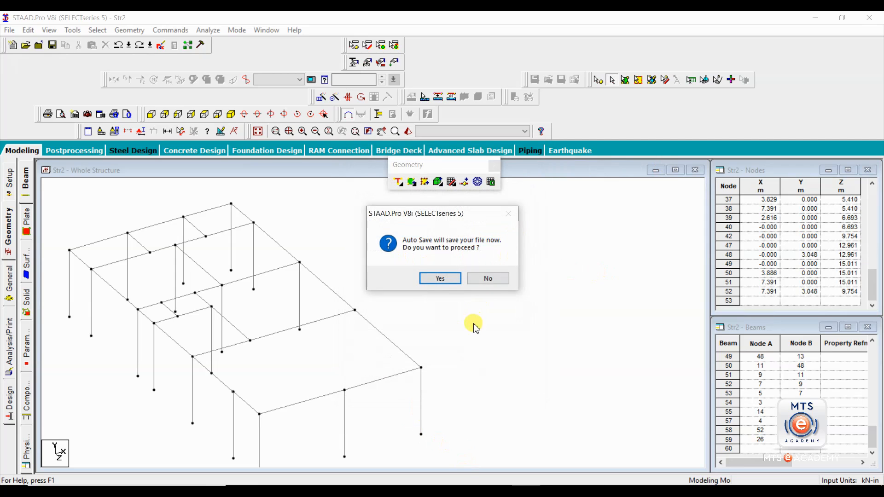
{"action": "left_click", "coordinate": [488, 278]}
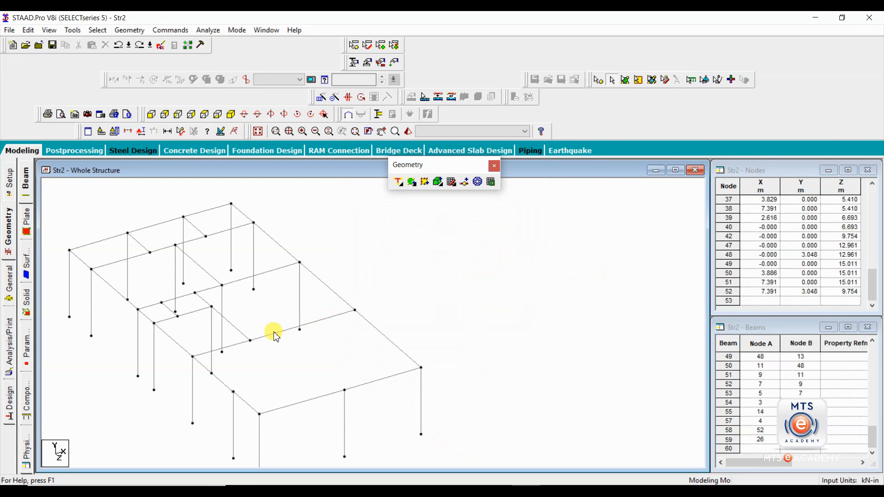
- Add a perpendicular beam from the front-edge node to the interior roof beam, then delete beam 61
{"action": "left_click", "coordinate": [398, 182]}
{"action": "left_click", "coordinate": [345, 391]}
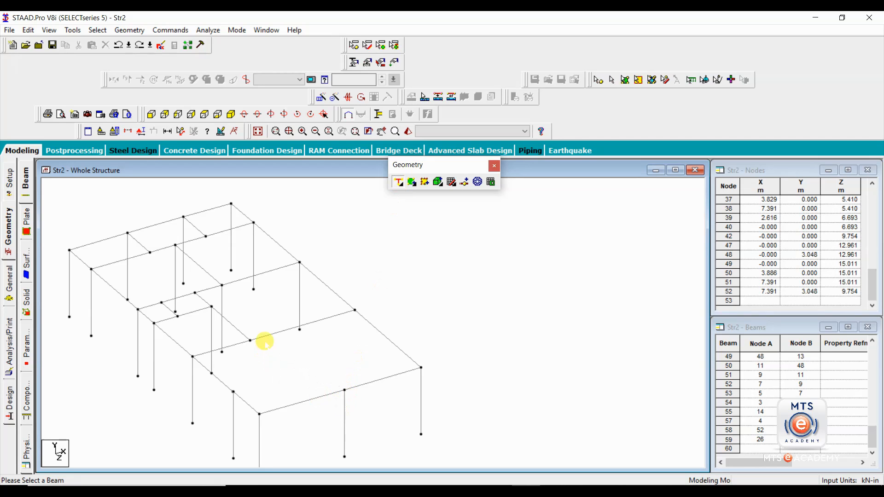
{"action": "left_click", "coordinate": [278, 333]}
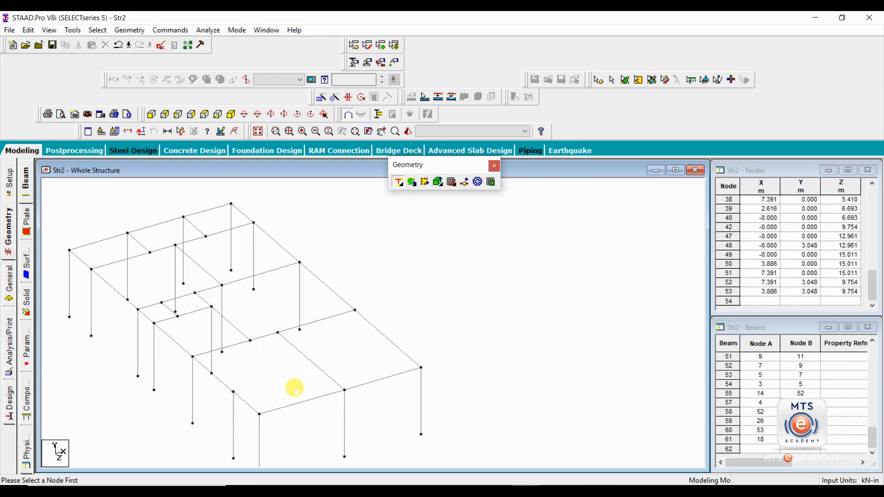
{"action": "left_click", "coordinate": [308, 361]}
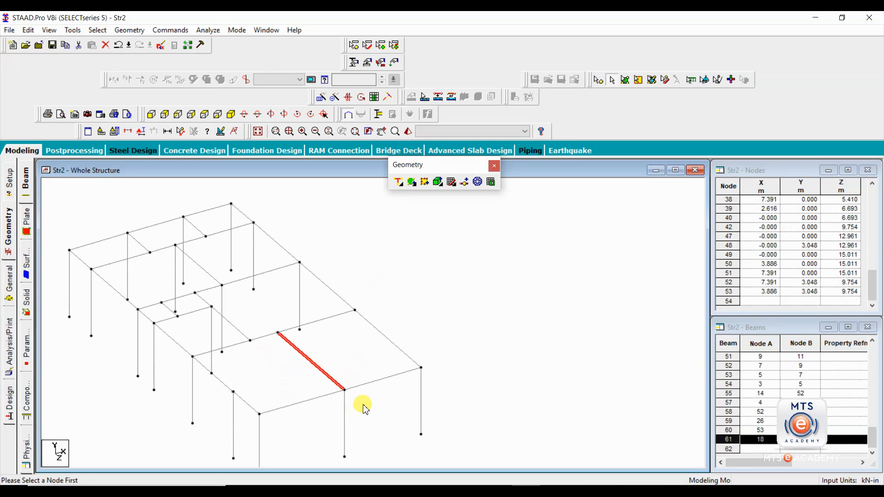
{"action": "key", "text": "Delete"}
{"action": "key", "text": "Return"}
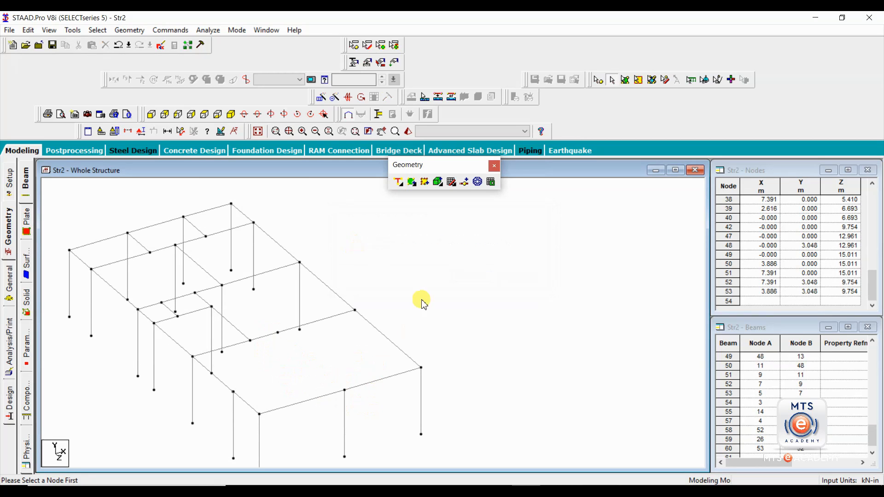
- Draw a single beam from node 53 to the front-edge node
{"action": "left_click", "coordinate": [403, 187]}
{"action": "left_click", "coordinate": [407, 203]}
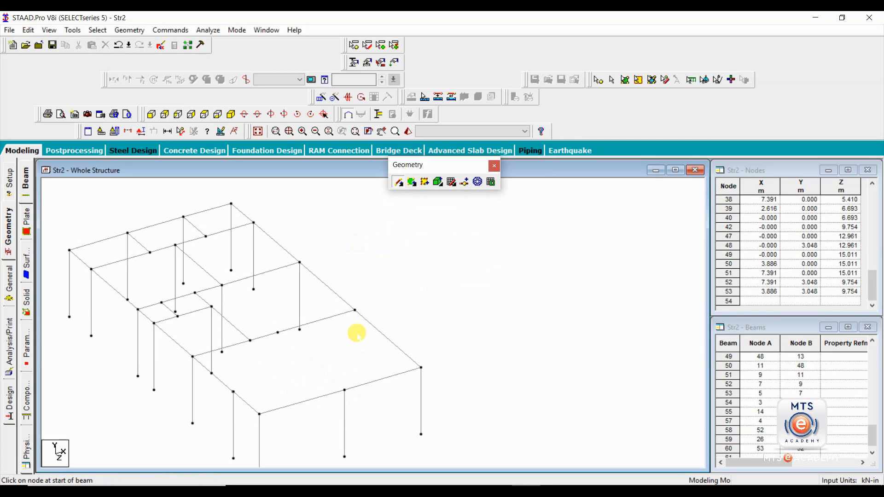
{"action": "left_click_drag", "start_coordinate": [277, 331], "coordinate": [344, 390]}
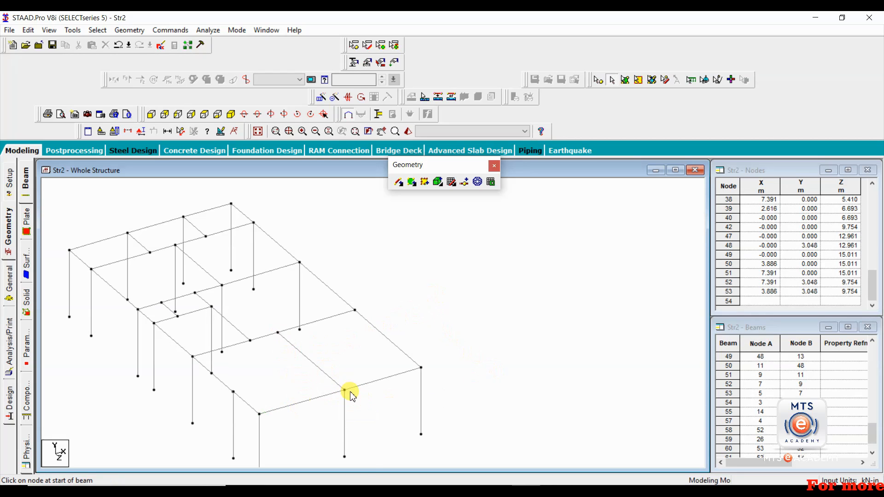
{"action": "left_click", "coordinate": [465, 182]}
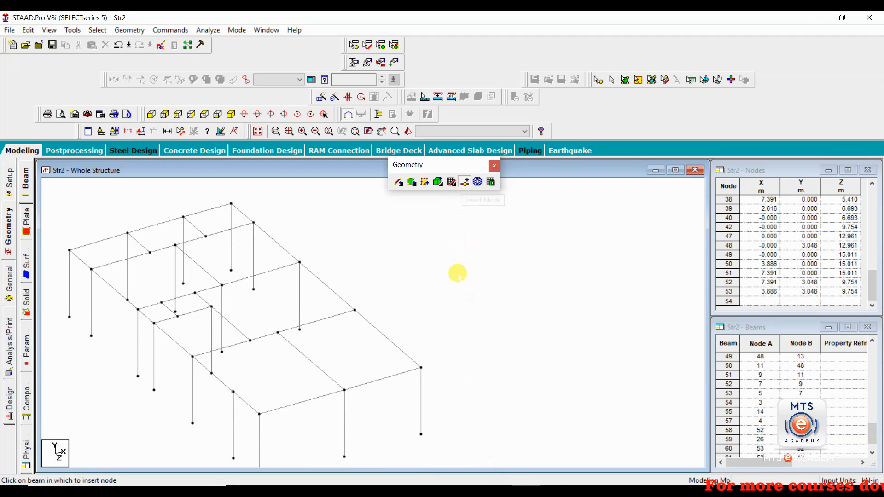
{"action": "left_click", "coordinate": [373, 324]}
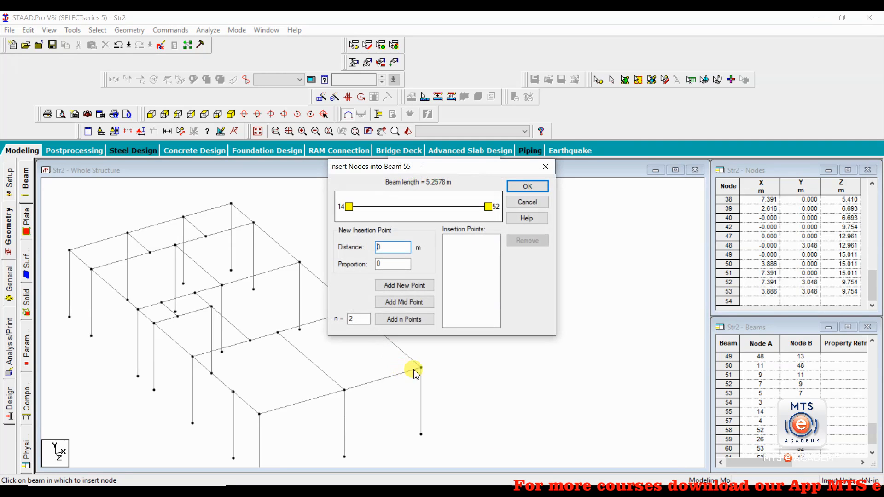
{"action": "type", "text": "1"}
{"action": "left_click", "coordinate": [396, 286]}
{"action": "left_click", "coordinate": [528, 186]}
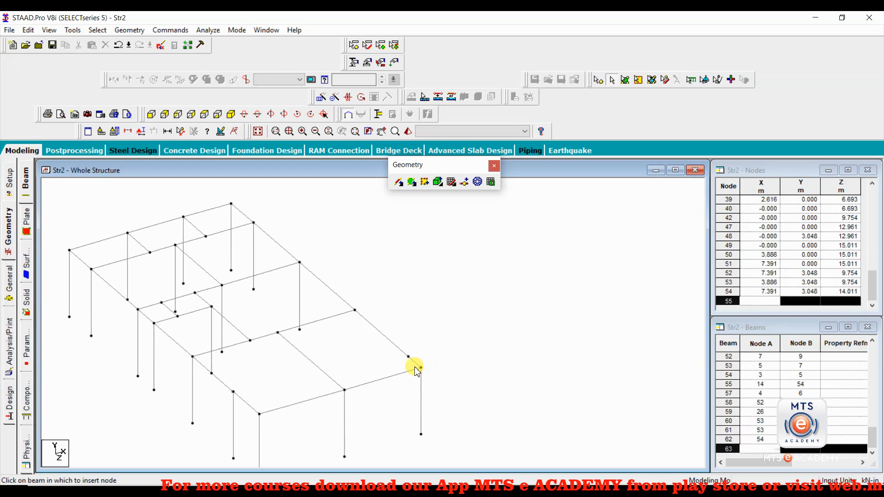
{"action": "key", "text": "ctrl+z"}
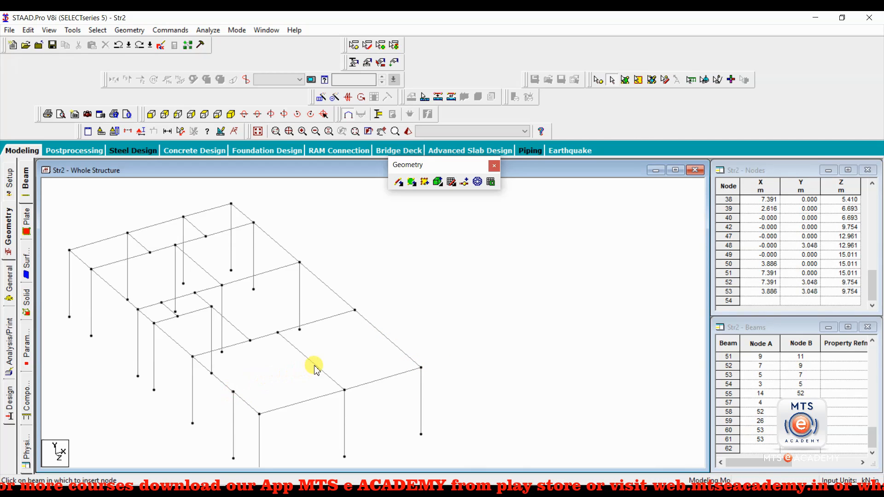
- Add a perpendicular beam from the front-left column top onto the interior beam, creating node 54
{"action": "left_click", "coordinate": [404, 184]}
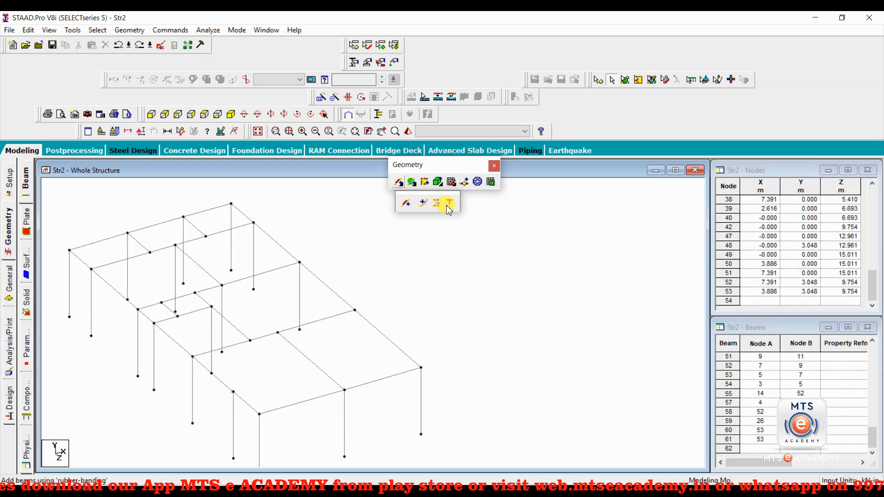
{"action": "left_click", "coordinate": [447, 206]}
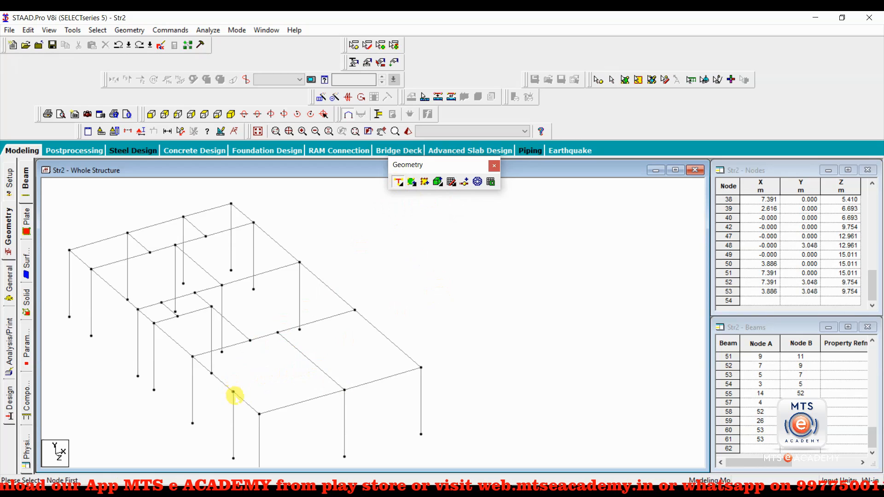
{"action": "left_click", "coordinate": [233, 392]}
{"action": "left_click", "coordinate": [316, 365]}
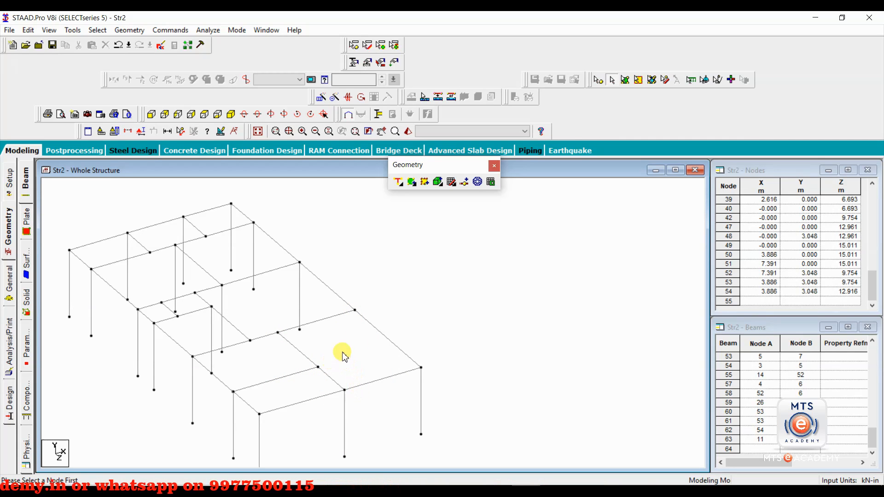
- Draw another beam between two nodes and select front-right column beam 36
{"action": "left_click", "coordinate": [404, 188]}
{"action": "left_click", "coordinate": [404, 200]}
{"action": "left_click_drag", "start_coordinate": [354, 309], "coordinate": [346, 375]}
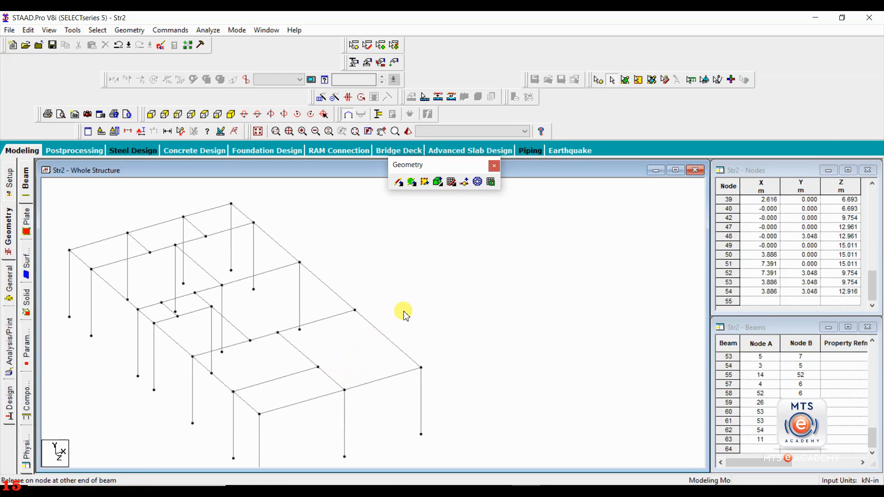
{"action": "left_click", "coordinate": [422, 401]}
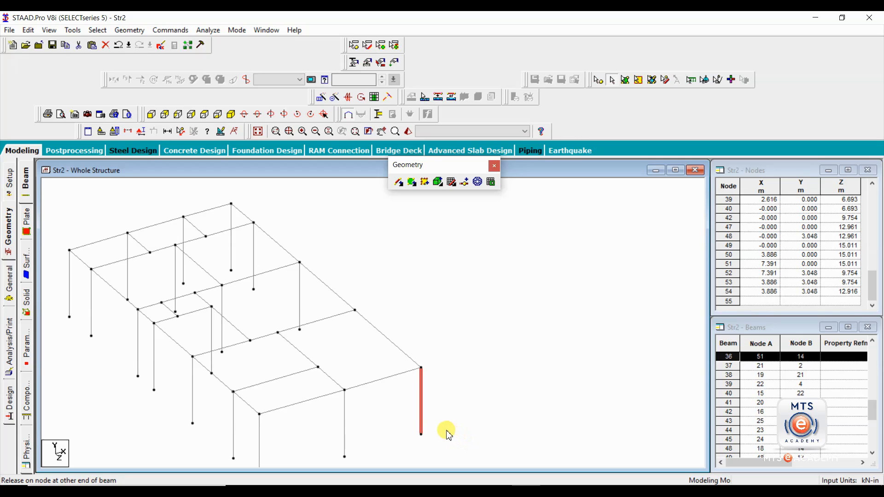
- Paste column beam 36 with its top node set as the reference point
{"action": "left_click", "coordinate": [440, 375]}
{"action": "left_click", "coordinate": [421, 412]}
{"action": "key", "text": "ctrl+v"}
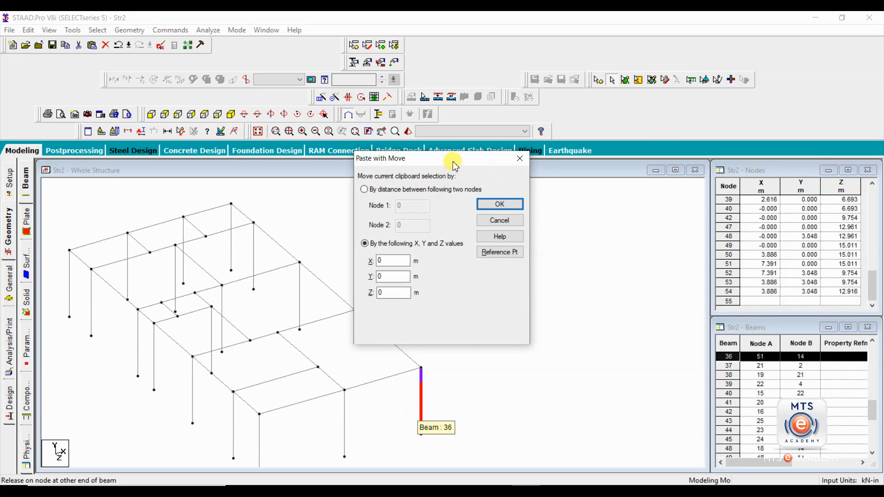
{"action": "left_click_drag", "start_coordinate": [454, 166], "coordinate": [590, 148]}
{"action": "left_click", "coordinate": [634, 234]}
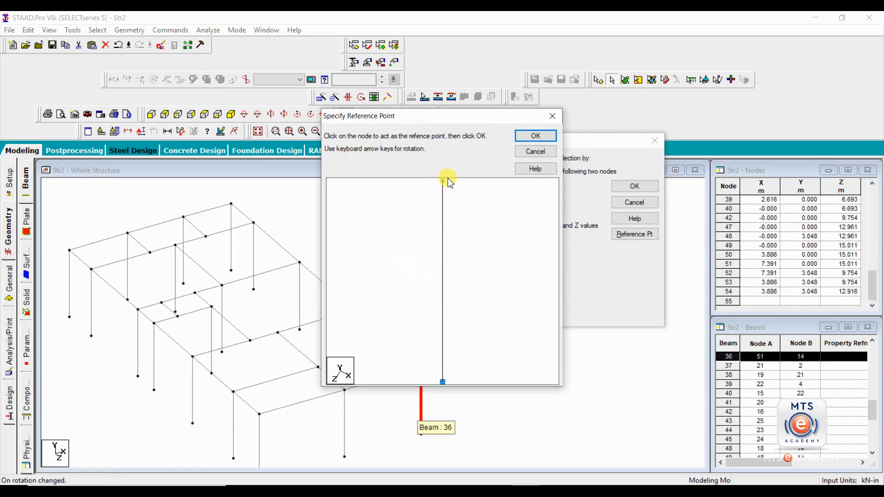
{"action": "left_click", "coordinate": [442, 181]}
{"action": "left_click", "coordinate": [525, 154]}
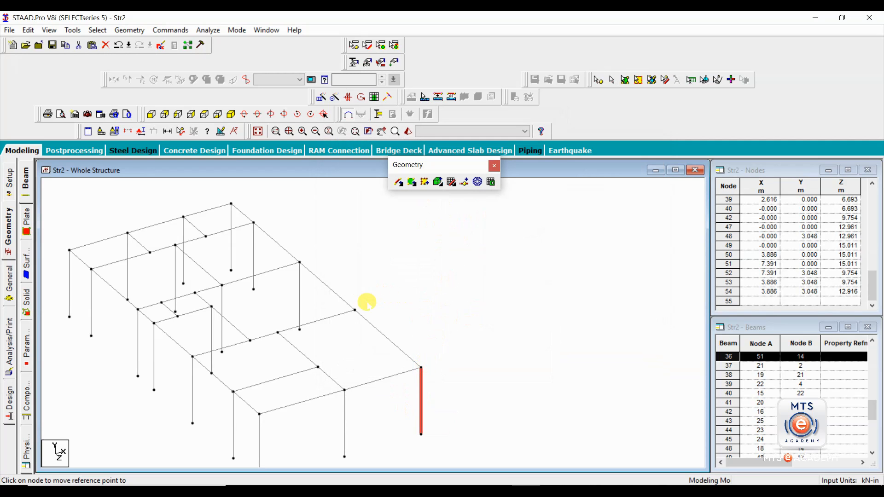
- Place column copies beneath the first roof node, node 53 and node 54
{"action": "left_click", "coordinate": [353, 309]}
{"action": "left_click", "coordinate": [480, 204]}
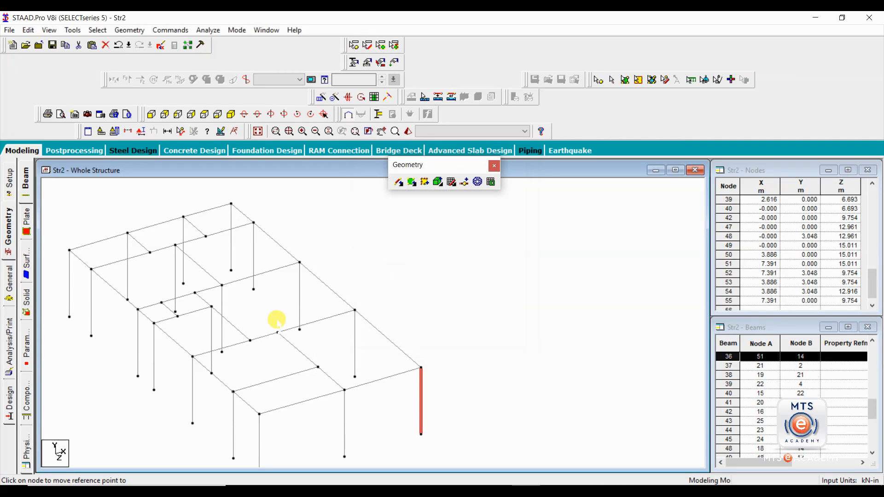
{"action": "left_click", "coordinate": [278, 332]}
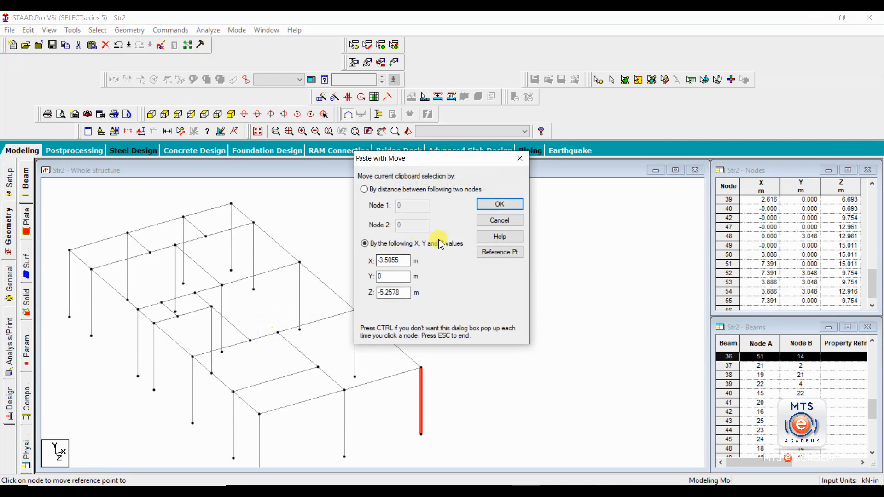
{"action": "left_click", "coordinate": [500, 204]}
{"action": "left_click", "coordinate": [318, 367]}
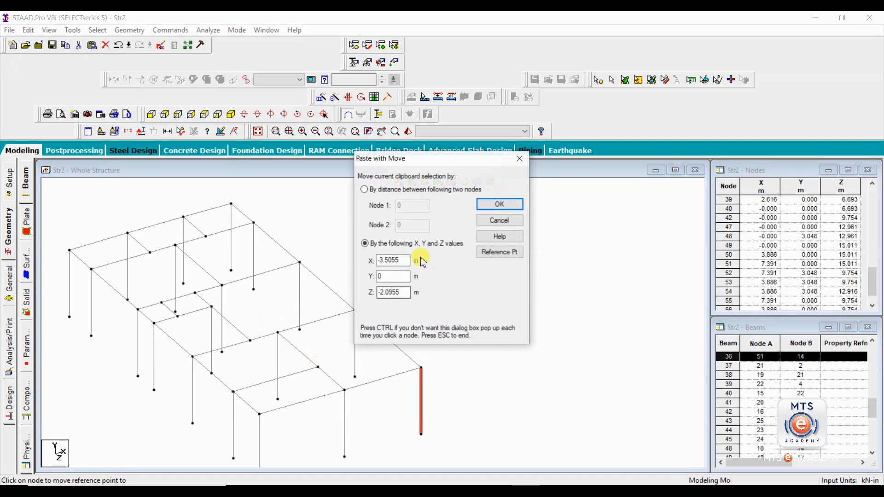
{"action": "left_click", "coordinate": [500, 204]}
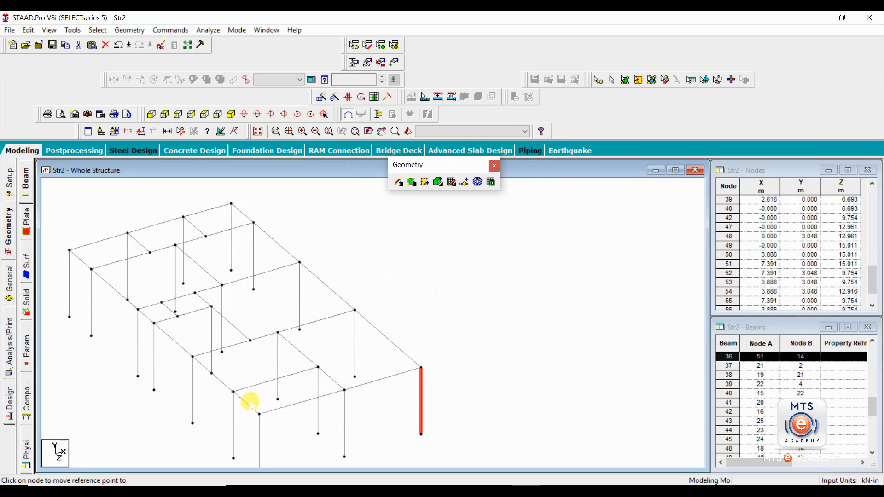
{"action": "key", "text": "Escape"}
{"action": "left_click", "coordinate": [419, 290]}
{"action": "middle_click_drag", "start_coordinate": [398, 313], "coordinate": [449, 292]}
{"action": "scroll", "coordinate": [448, 295], "scroll_direction": "down", "scroll_amount": 4}
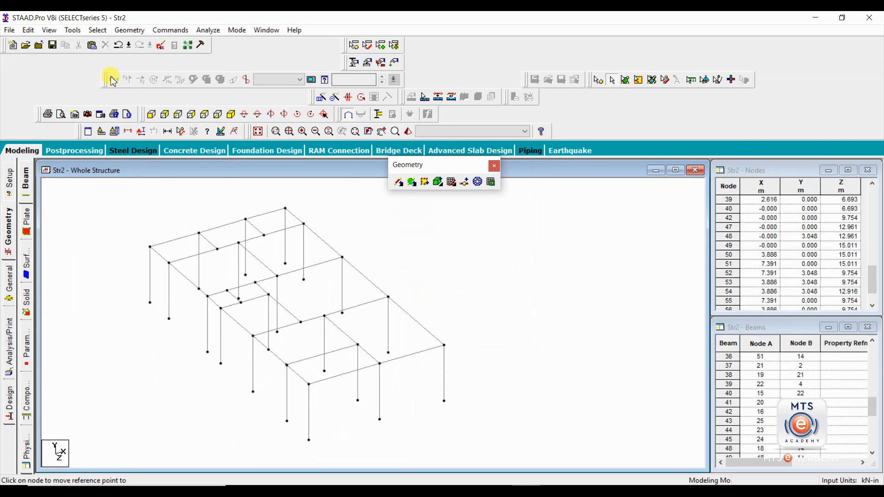
- Select all beams parallel to X, then add all beams parallel to Z
{"action": "left_click", "coordinate": [97, 30]}
{"action": "mouse_move", "coordinate": [149, 236]}
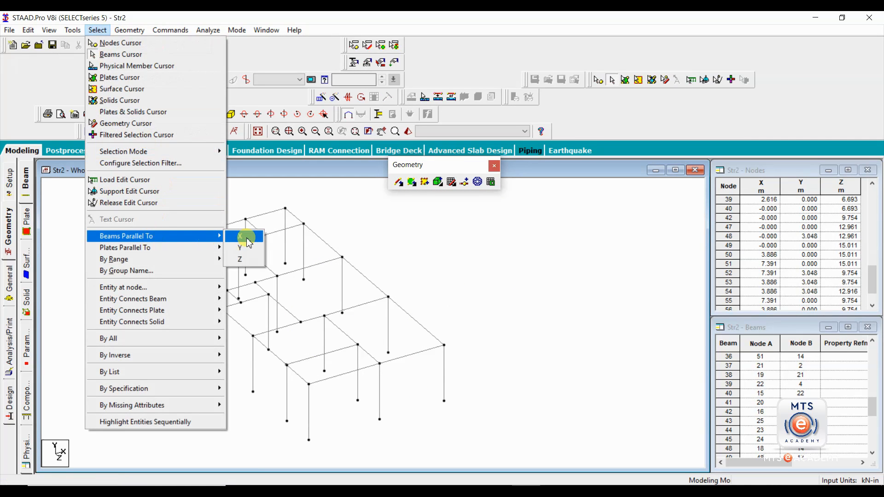
{"action": "left_click", "coordinate": [246, 237]}
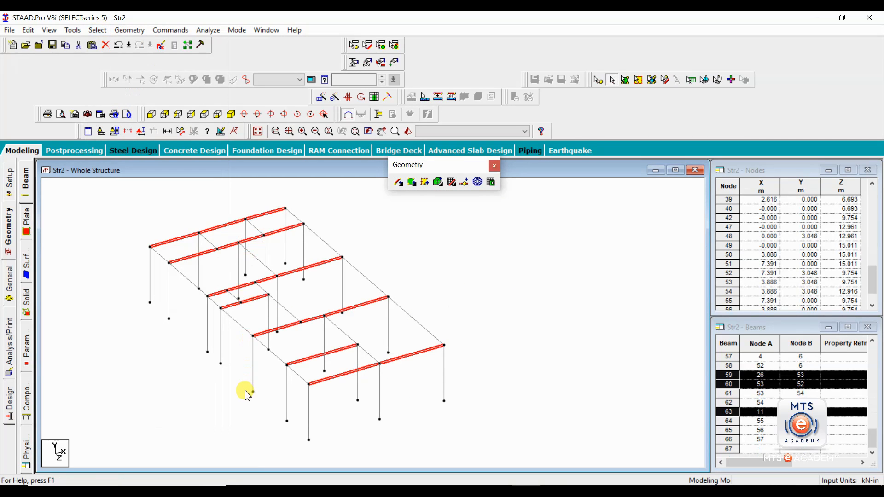
{"action": "left_click", "coordinate": [98, 30]}
{"action": "mouse_move", "coordinate": [177, 235]}
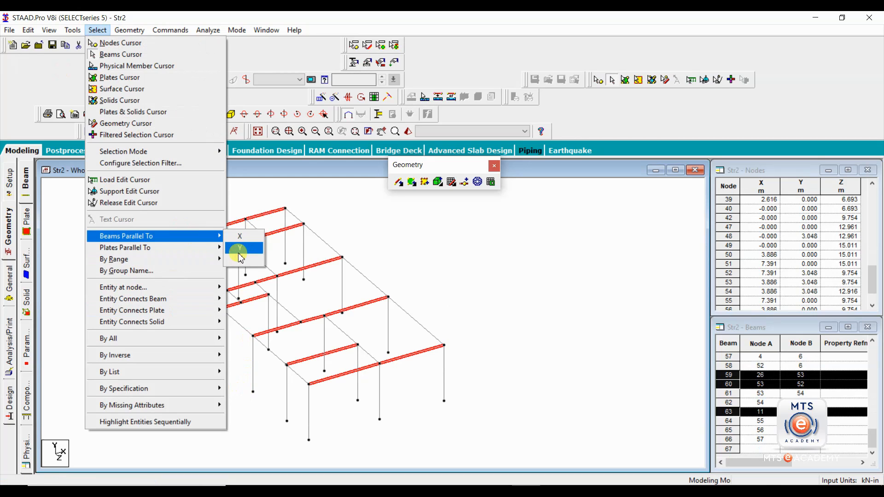
{"action": "left_click", "coordinate": [237, 258]}
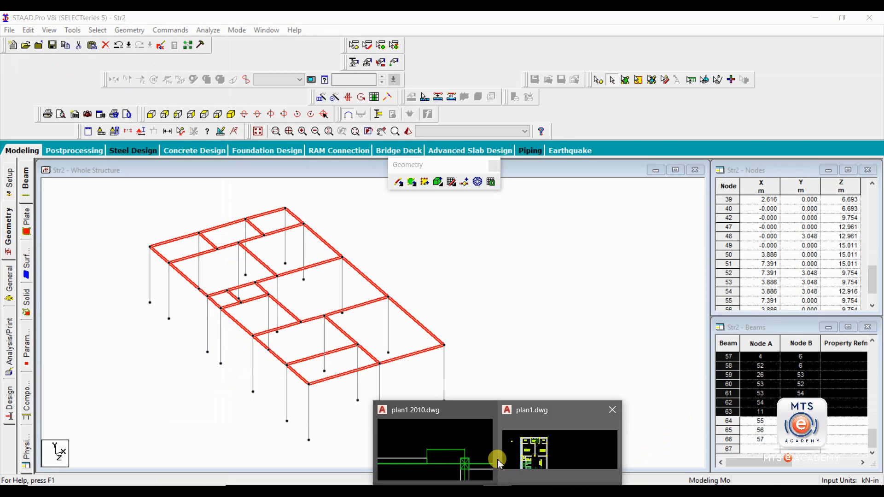
{"action": "left_click", "coordinate": [467, 449]}
{"action": "scroll", "coordinate": [465, 352], "scroll_direction": "down", "scroll_amount": 6}
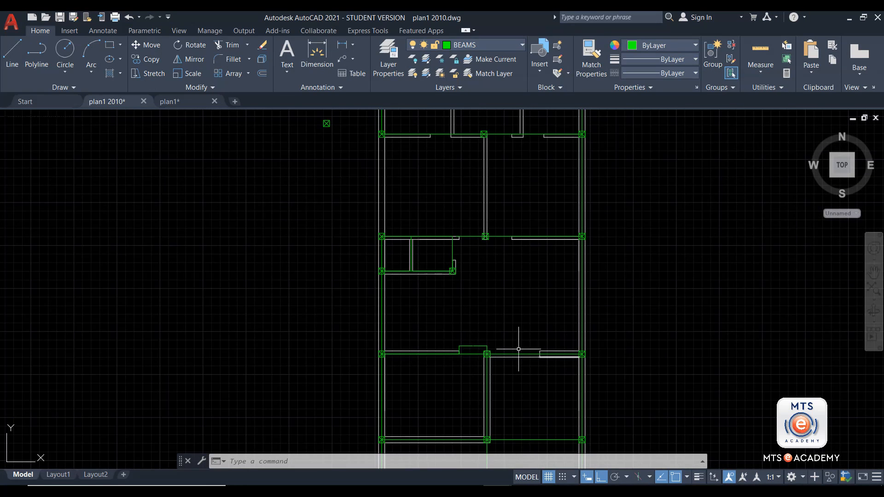
{"action": "scroll", "coordinate": [430, 334], "scroll_direction": "down", "scroll_amount": 4}
{"action": "left_click", "coordinate": [524, 490]}
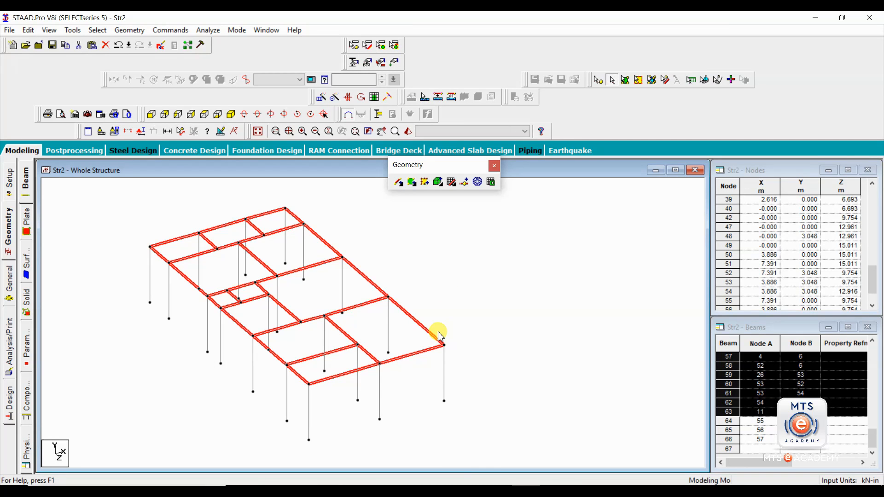
- Run Check Multiple Structures and confirm the frame is only Structure 1
{"action": "left_click", "coordinate": [119, 226]}
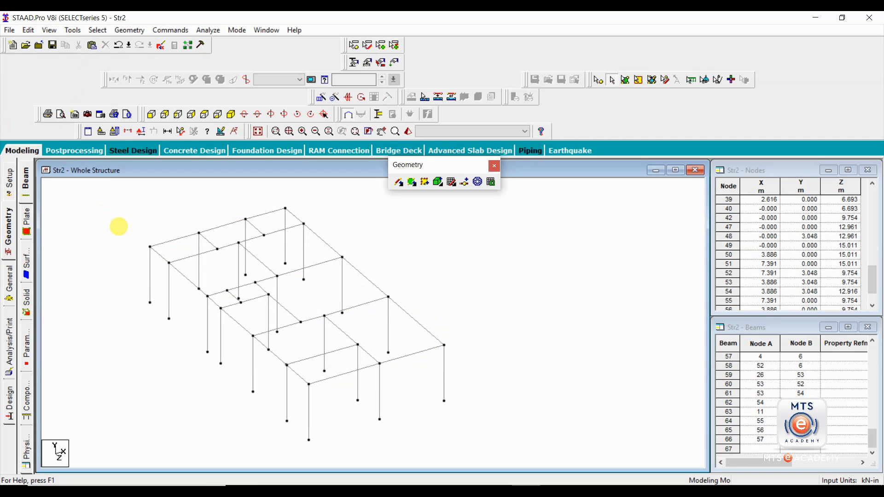
{"action": "left_click", "coordinate": [68, 31]}
{"action": "left_click", "coordinate": [101, 42]}
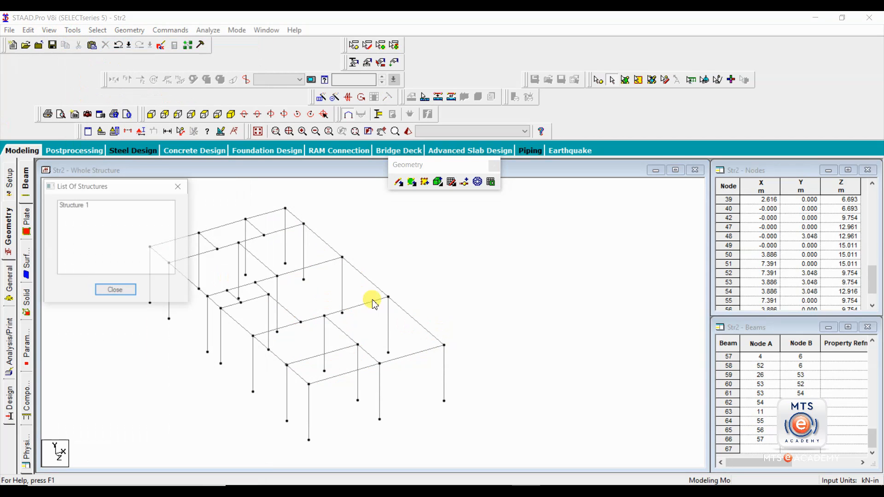
{"action": "left_click", "coordinate": [83, 205]}
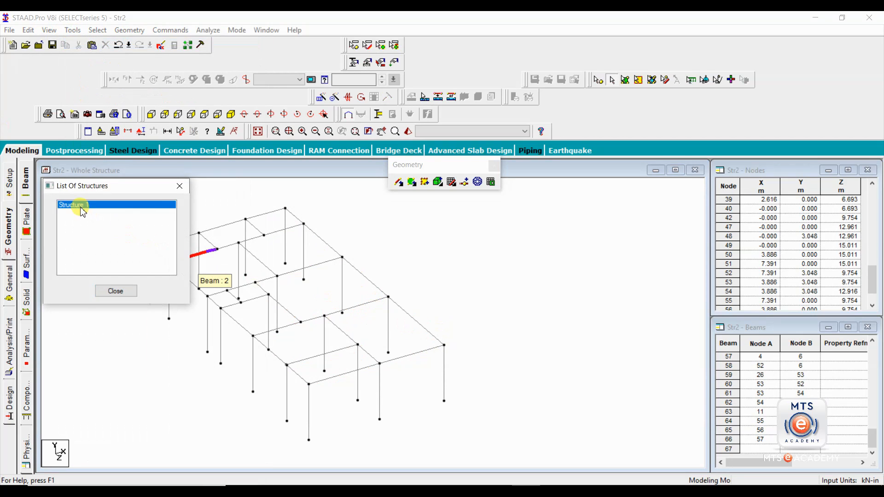
{"action": "left_click", "coordinate": [179, 186]}
- Window-select every beam, delete them, and also remove the orphaned nodes
{"action": "scroll", "coordinate": [396, 305], "scroll_direction": "down", "scroll_amount": 7}
{"action": "middle_click_drag", "start_coordinate": [409, 306], "coordinate": [456, 302]}
{"action": "scroll", "coordinate": [454, 306], "scroll_direction": "up", "scroll_amount": 1}
{"action": "scroll", "coordinate": [454, 298], "scroll_direction": "down", "scroll_amount": 1}
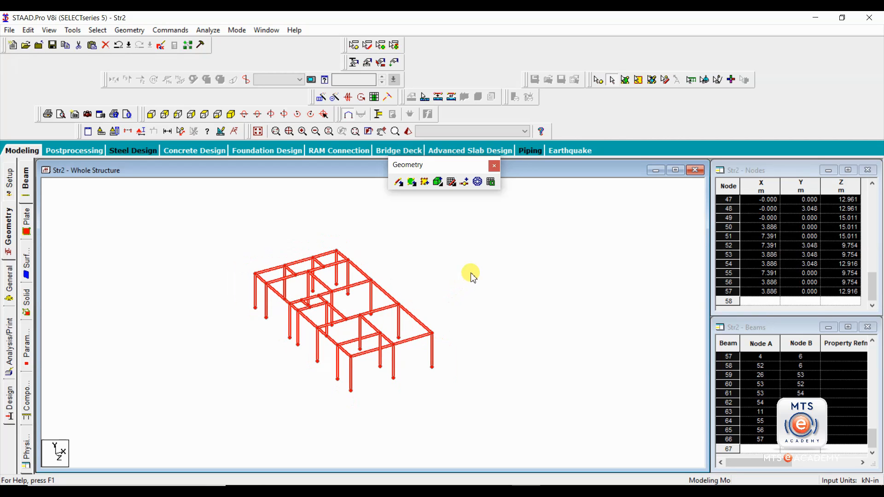
{"action": "left_click", "coordinate": [513, 219]}
{"action": "left_click_drag", "start_coordinate": [522, 226], "coordinate": [183, 425]}
{"action": "key", "text": "Delete"}
{"action": "key", "text": "Return"}
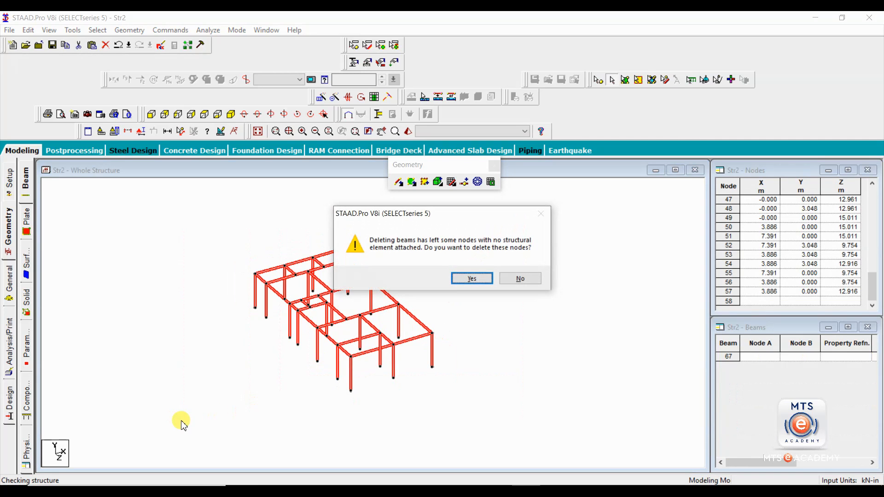
{"action": "key", "text": "Return"}
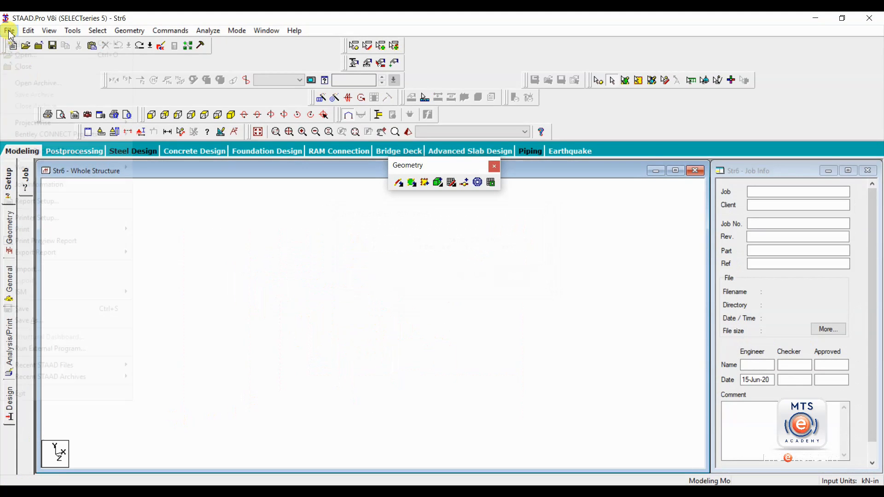
- Import 5-2-20.dxf as a 3D DXF with Y up, in metres and kilonewtons, discarding Str6 changes
{"action": "left_click", "coordinate": [9, 31]}
{"action": "left_click", "coordinate": [40, 270]}
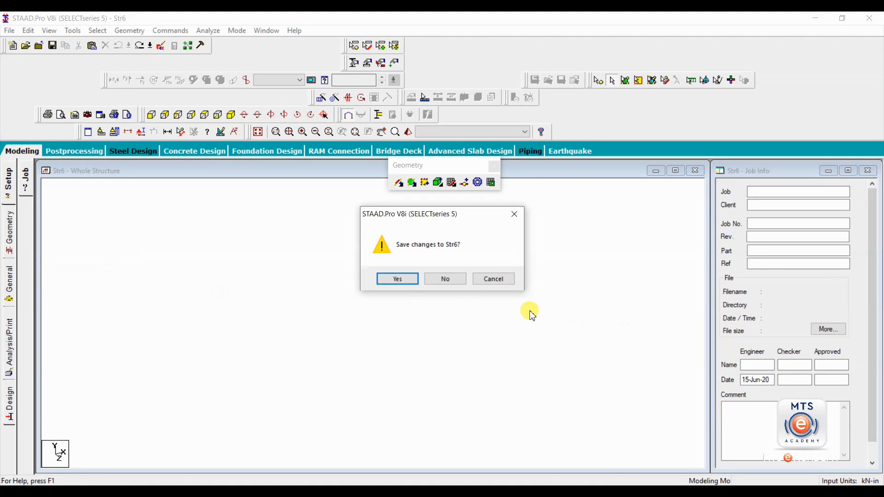
{"action": "left_click", "coordinate": [439, 278]}
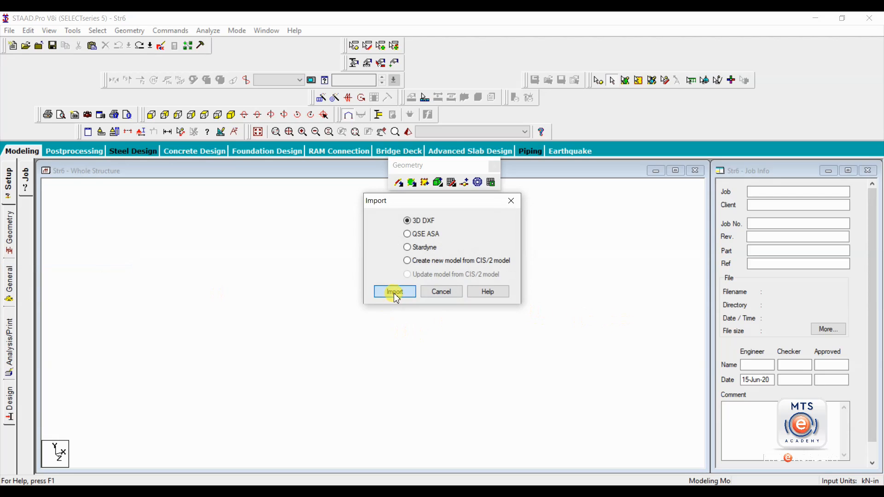
{"action": "left_click", "coordinate": [395, 293]}
{"action": "left_click", "coordinate": [362, 180]}
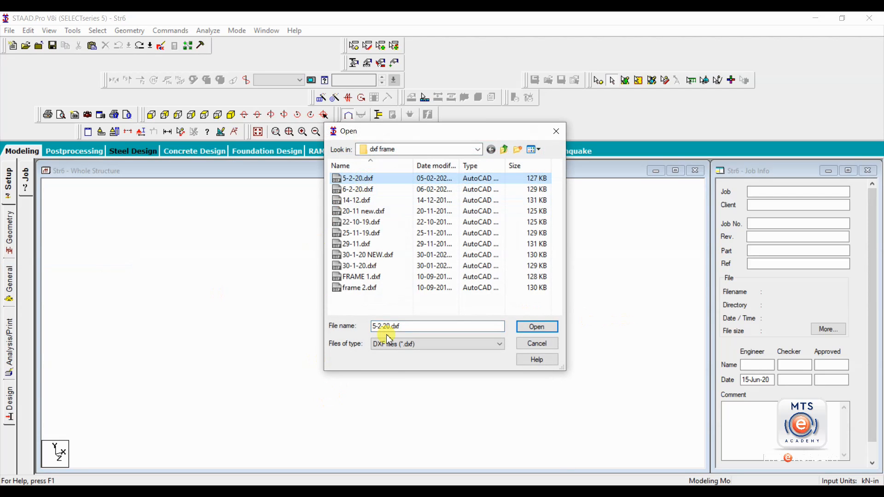
{"action": "left_click", "coordinate": [536, 327]}
{"action": "left_click", "coordinate": [428, 249]}
{"action": "left_click", "coordinate": [400, 288]}
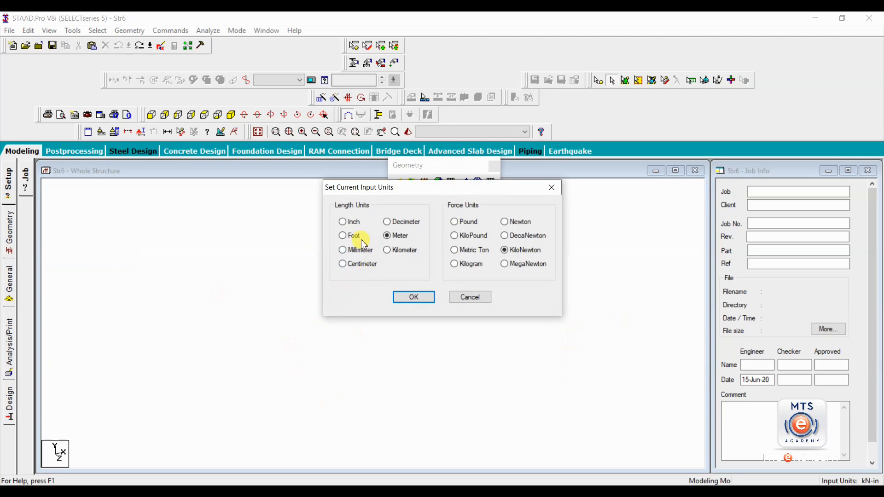
{"action": "left_click", "coordinate": [416, 299]}
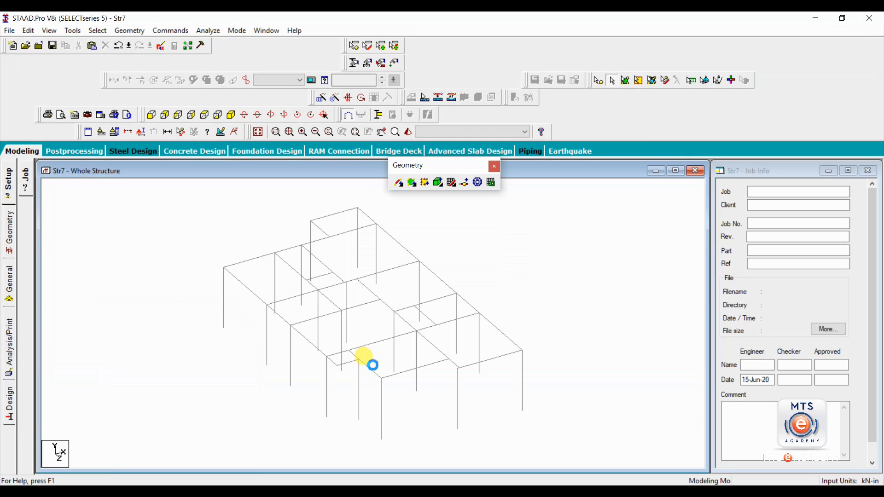
- Pan and zoom onto the imported frame, then select all of its beams
{"action": "middle_click_drag", "start_coordinate": [417, 309], "coordinate": [390, 304]}
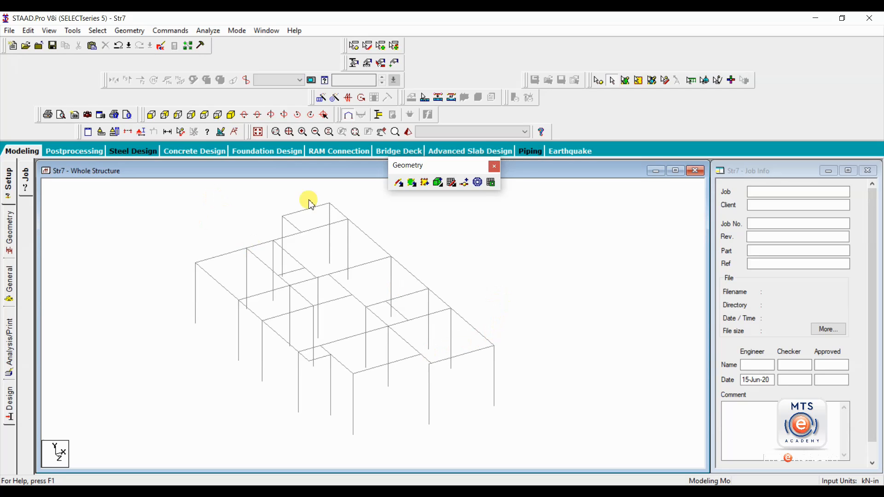
{"action": "scroll", "coordinate": [309, 283], "scroll_direction": "down", "scroll_amount": 2}
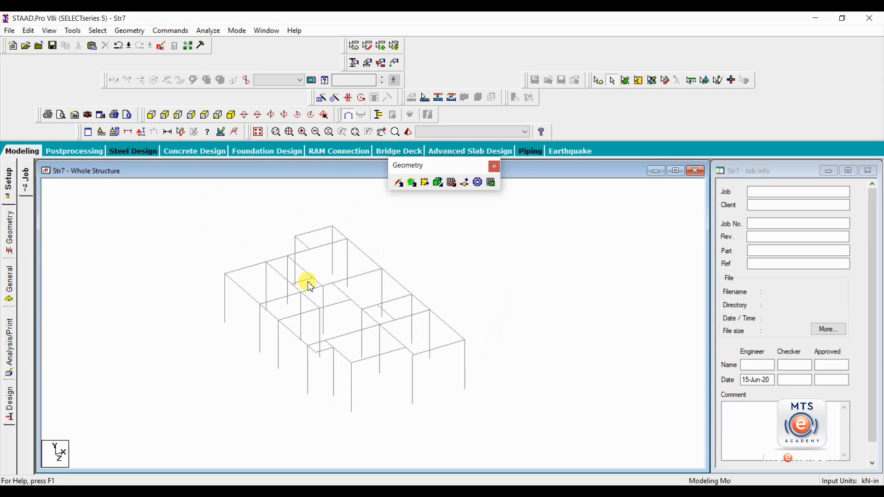
{"action": "key", "text": "ctrl+a"}
- Intersect all selected beams at zero tolerance, creating 26 new beams, then clear the selection
{"action": "left_click", "coordinate": [130, 31]}
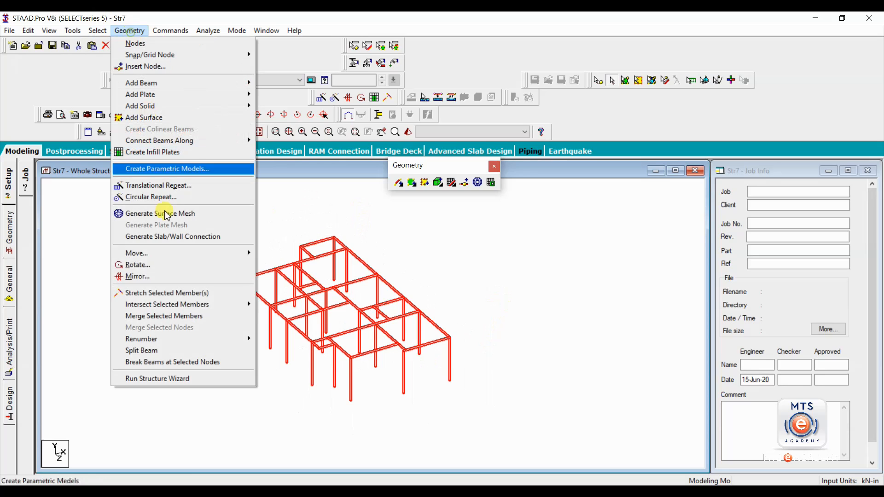
{"action": "mouse_move", "coordinate": [174, 306]}
{"action": "left_click", "coordinate": [282, 311]}
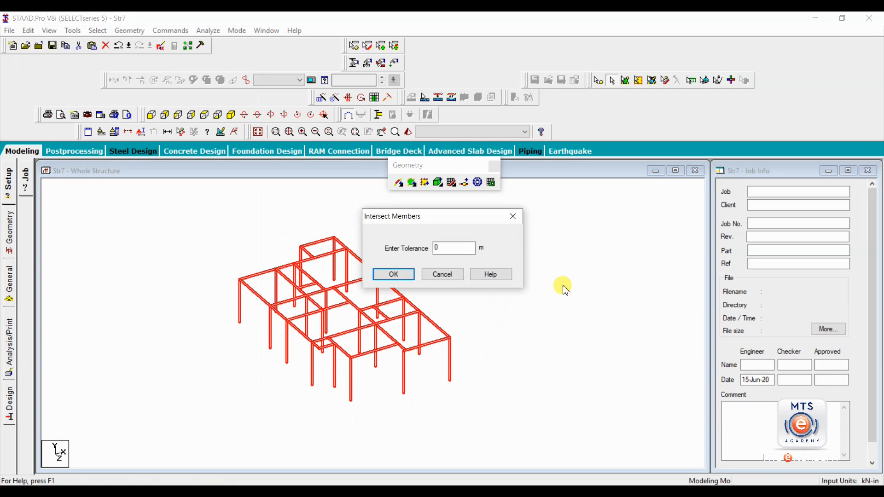
{"action": "left_click", "coordinate": [399, 274]}
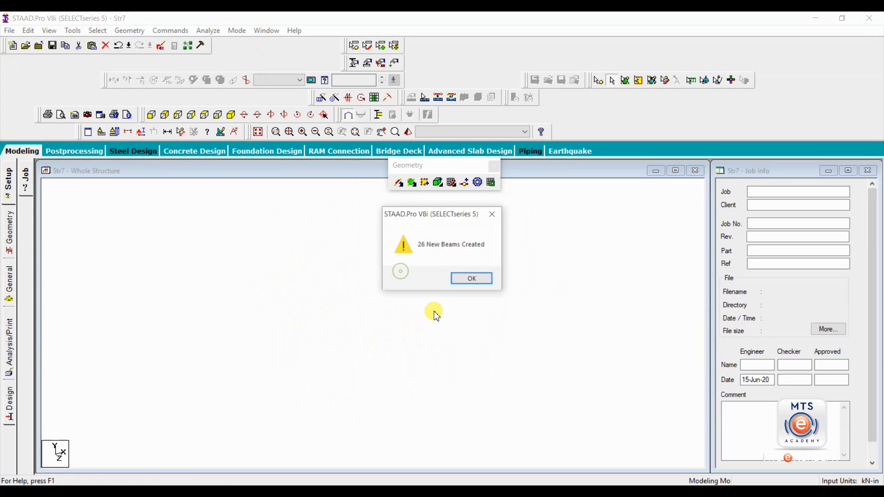
{"action": "left_click", "coordinate": [468, 278]}
{"action": "left_click", "coordinate": [430, 282]}
- Check for multiple structures and highlight Structure 1 and Structure 2, the stray column
{"action": "left_click", "coordinate": [73, 31]}
{"action": "left_click", "coordinate": [122, 43]}
{"action": "left_click", "coordinate": [83, 208]}
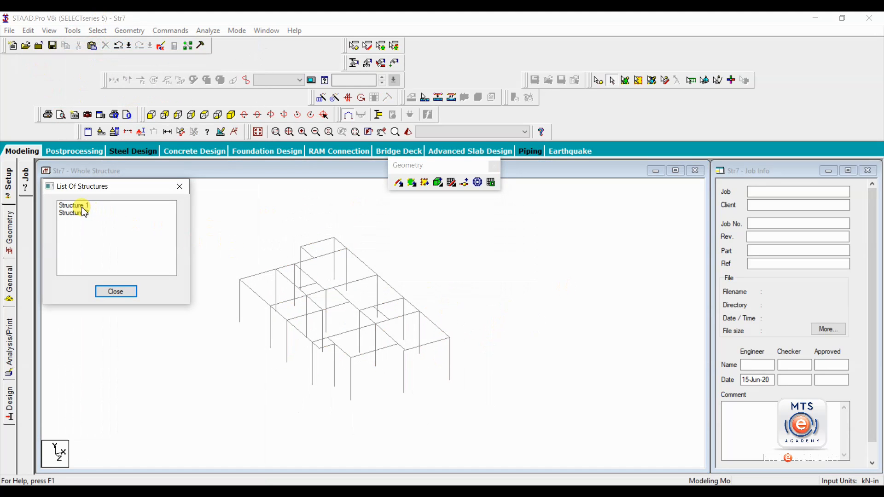
{"action": "left_click", "coordinate": [83, 213]}
- Find duplicate nodes at zero tolerance and merge nodes 11 and 46, deleting the second
{"action": "left_click", "coordinate": [180, 187]}
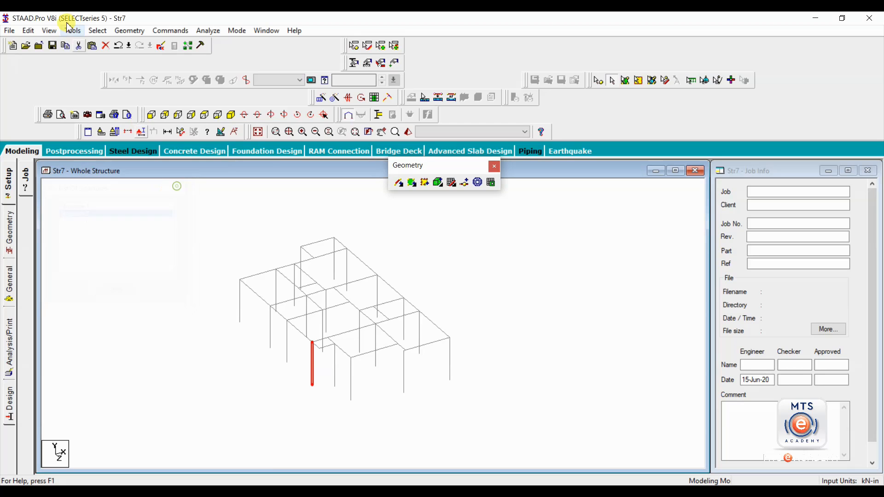
{"action": "left_click", "coordinate": [73, 30]}
{"action": "mouse_move", "coordinate": [233, 55]}
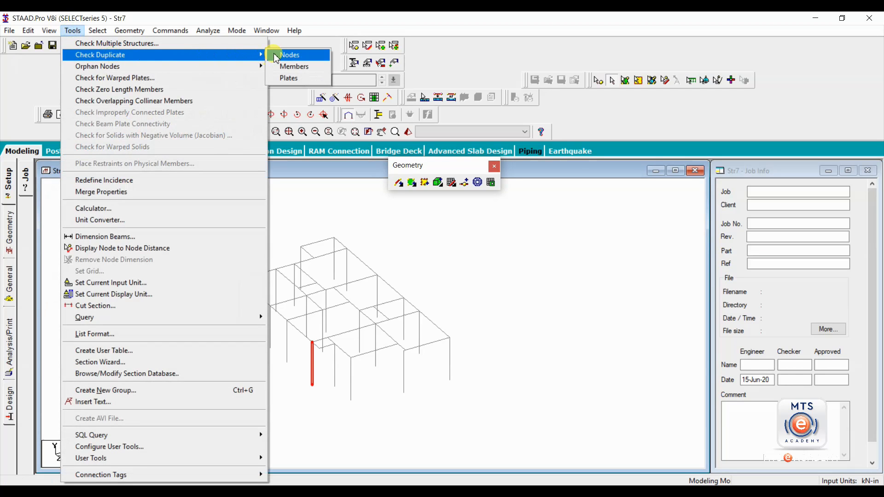
{"action": "left_click", "coordinate": [295, 54]}
{"action": "left_click", "coordinate": [395, 275]}
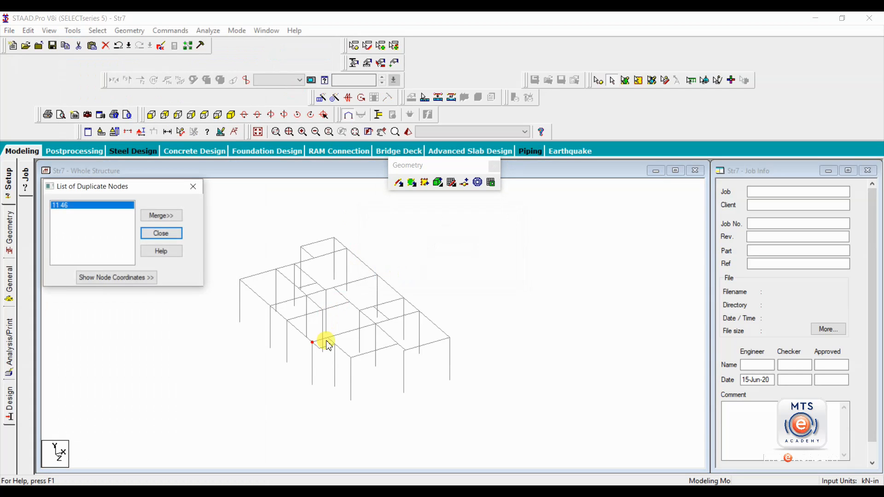
{"action": "left_click", "coordinate": [162, 215]}
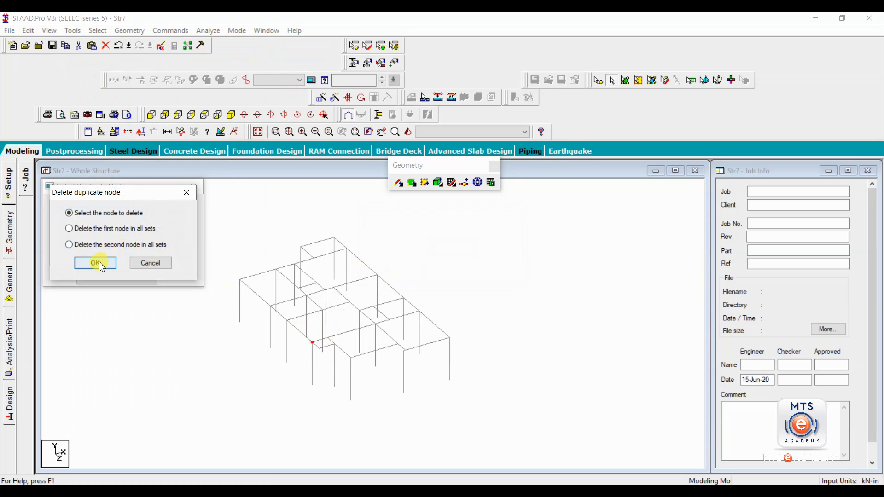
{"action": "left_click", "coordinate": [93, 244]}
{"action": "left_click", "coordinate": [95, 262]}
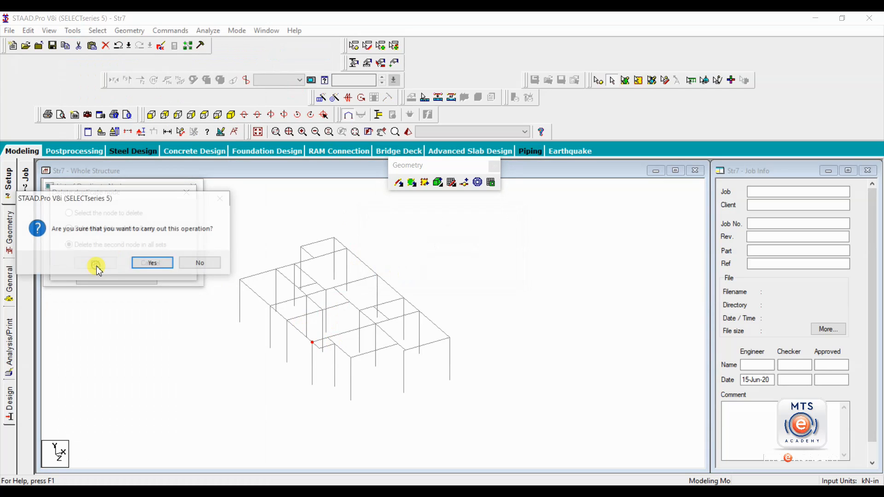
{"action": "left_click", "coordinate": [153, 264]}
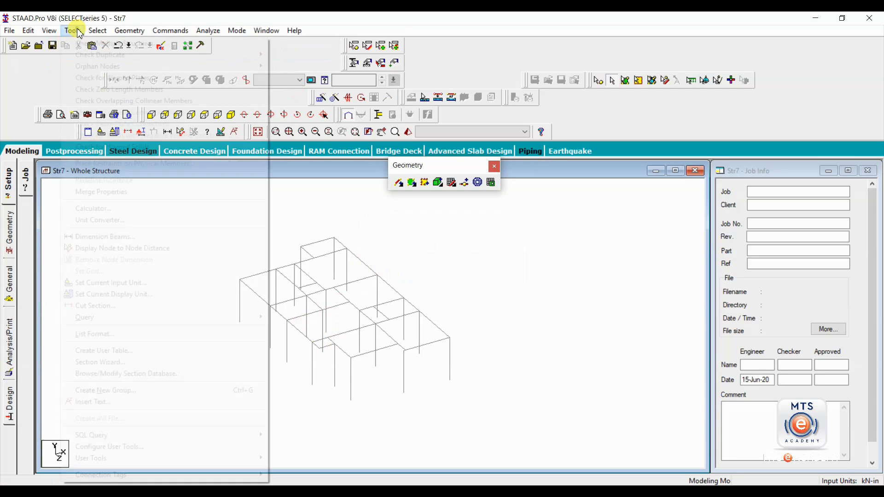
- Recheck for multiple structures to confirm only Structure 1 remains
{"action": "left_click", "coordinate": [72, 30]}
{"action": "left_click", "coordinate": [89, 44]}
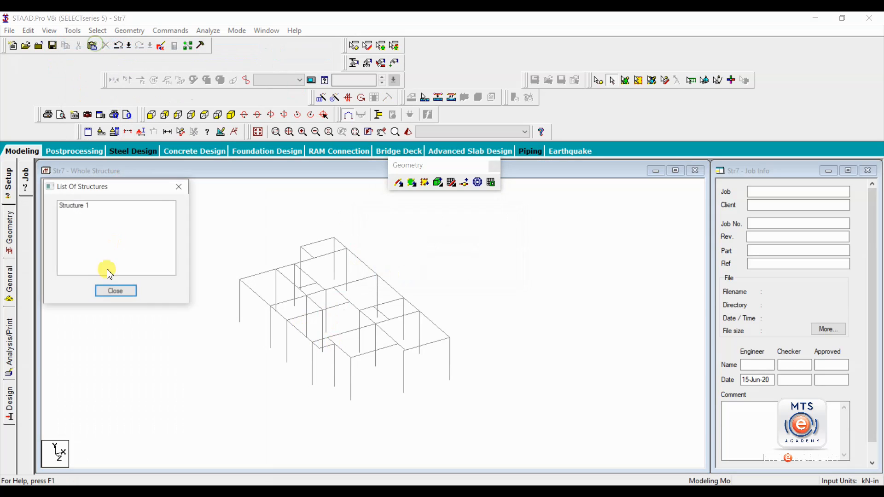
{"action": "left_click", "coordinate": [179, 186]}
- Select the beams parallel to X, then those parallel to Z, then clear the selection
{"action": "left_click", "coordinate": [98, 30]}
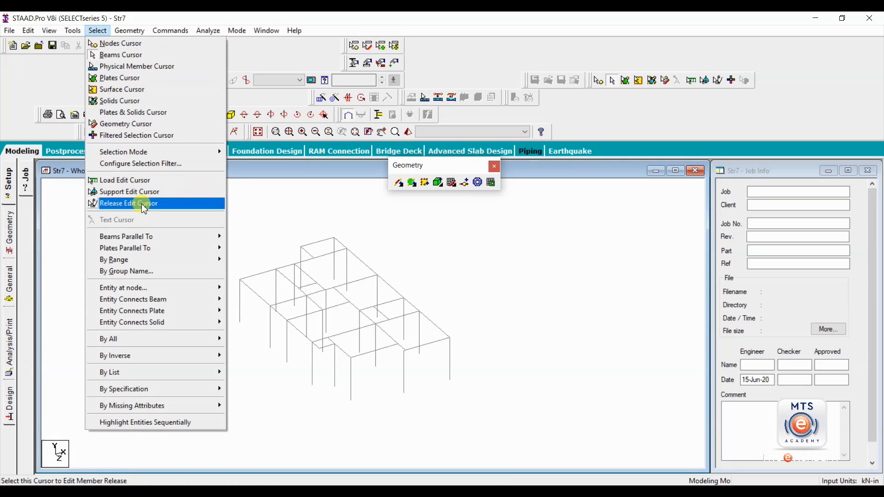
{"action": "mouse_move", "coordinate": [154, 235]}
{"action": "left_click", "coordinate": [244, 235]}
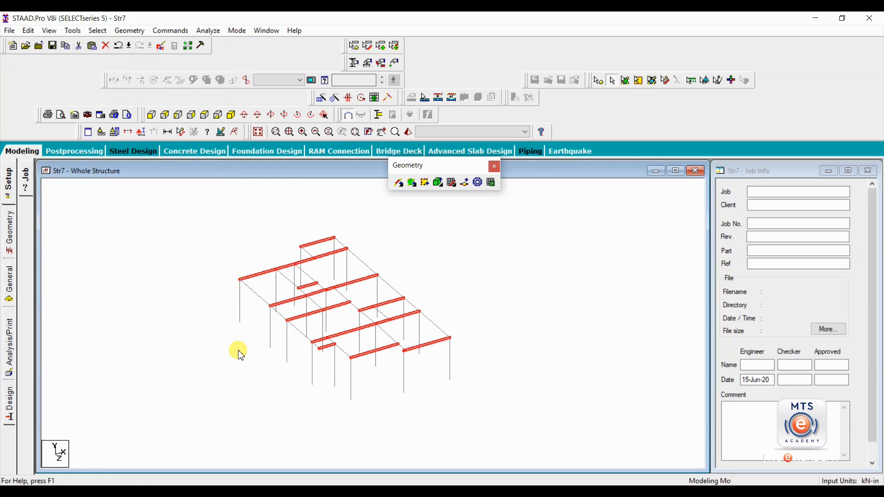
{"action": "left_click", "coordinate": [97, 30]}
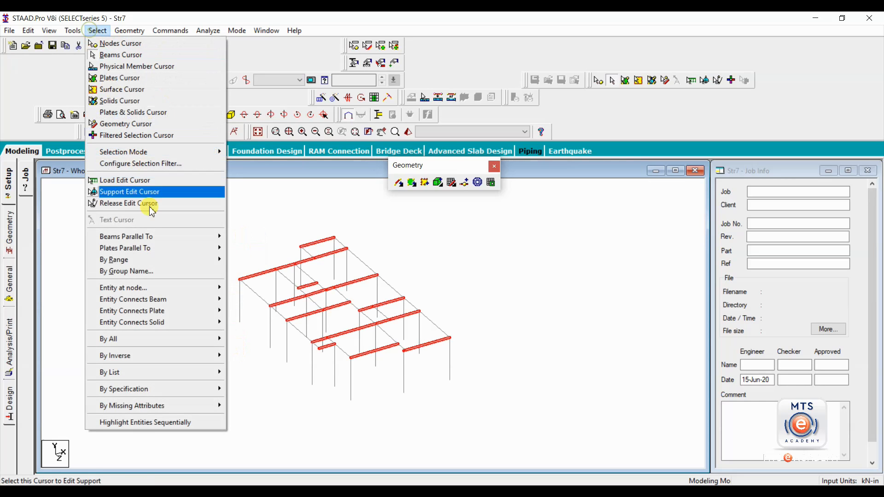
{"action": "mouse_move", "coordinate": [172, 237]}
{"action": "left_click", "coordinate": [251, 259]}
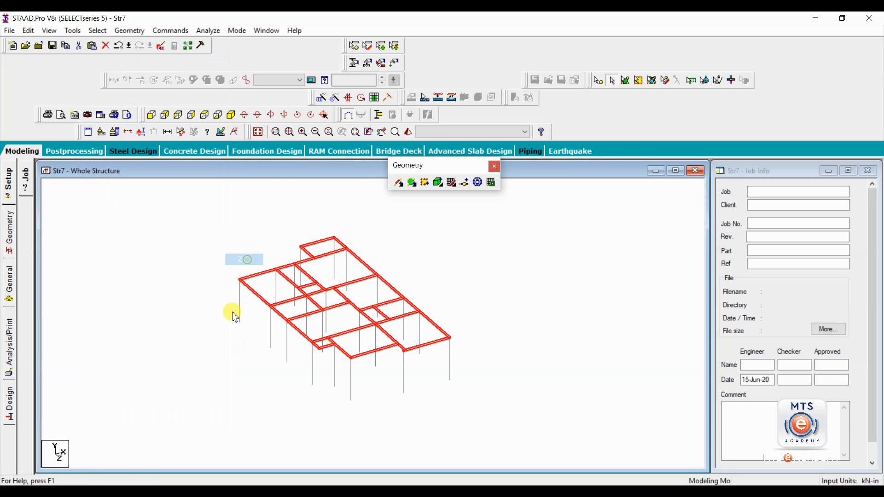
{"action": "left_click", "coordinate": [205, 346]}
{"action": "left_click", "coordinate": [9, 232]}
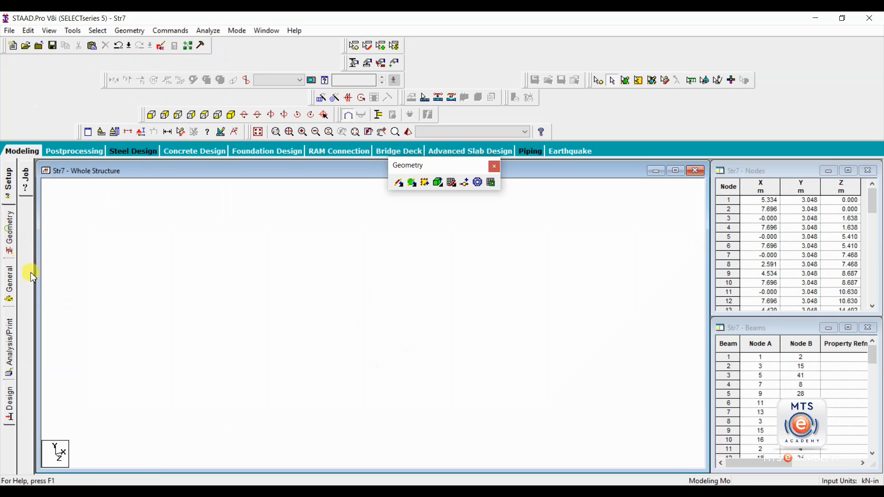
{"action": "scroll", "coordinate": [381, 372], "scroll_direction": "up", "scroll_amount": 5}
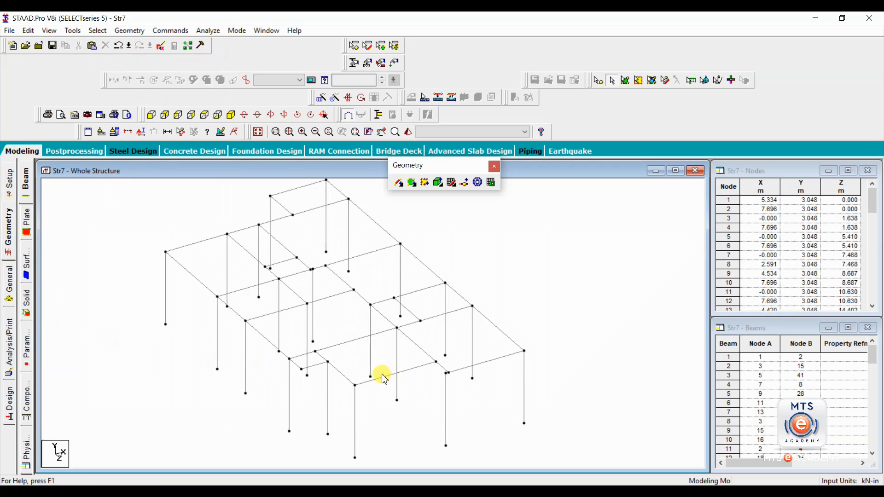
{"action": "scroll", "coordinate": [383, 379], "scroll_direction": "up", "scroll_amount": 4}
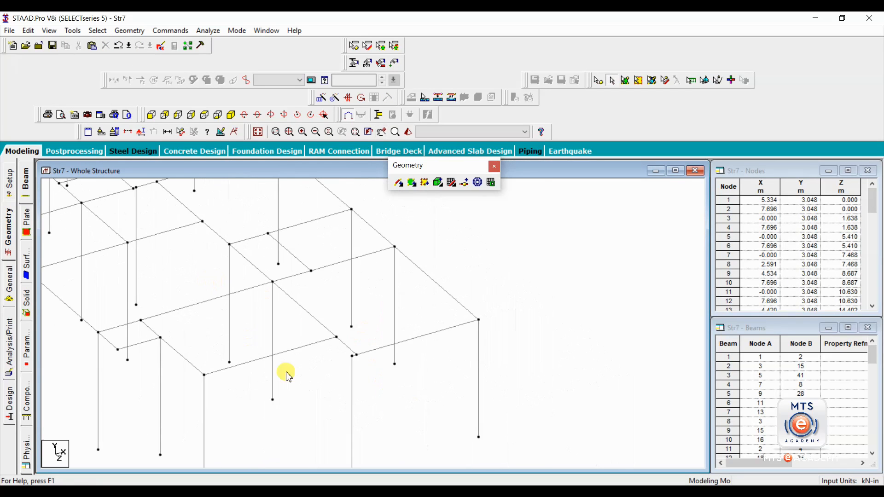
{"action": "scroll", "coordinate": [357, 375], "scroll_direction": "up", "scroll_amount": 4}
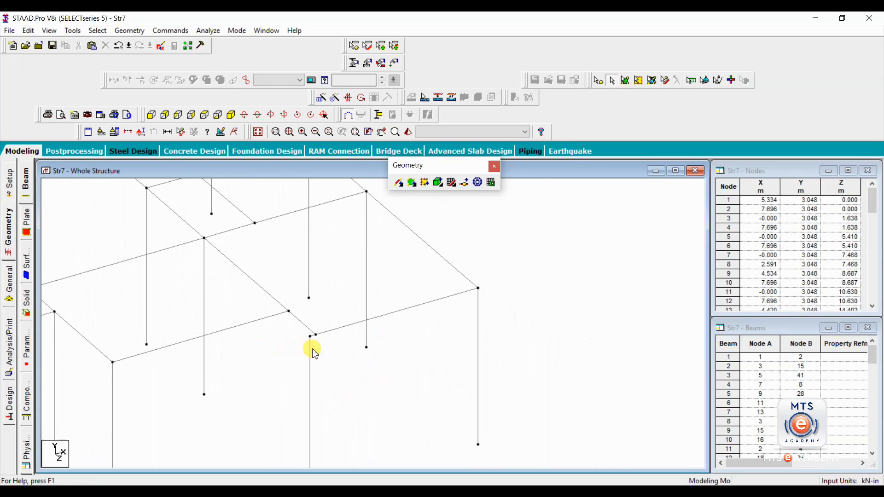
{"action": "scroll", "coordinate": [314, 340], "scroll_direction": "up", "scroll_amount": 3}
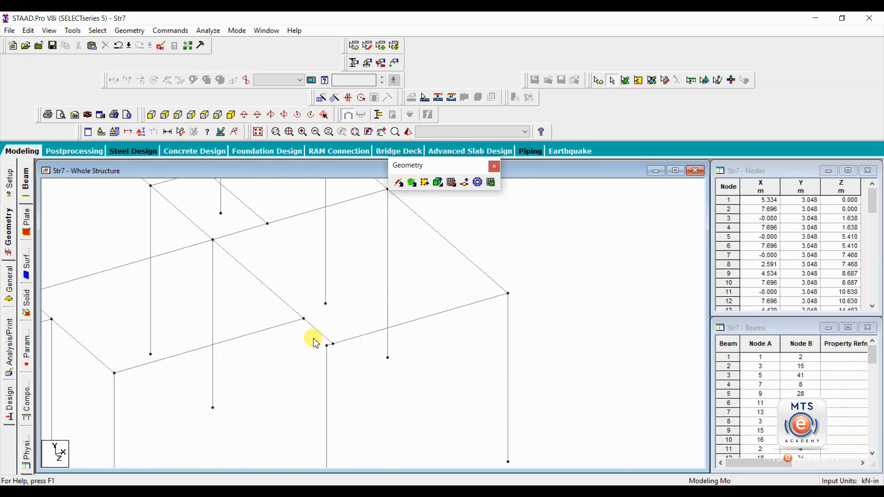
{"action": "left_click", "coordinate": [343, 349]}
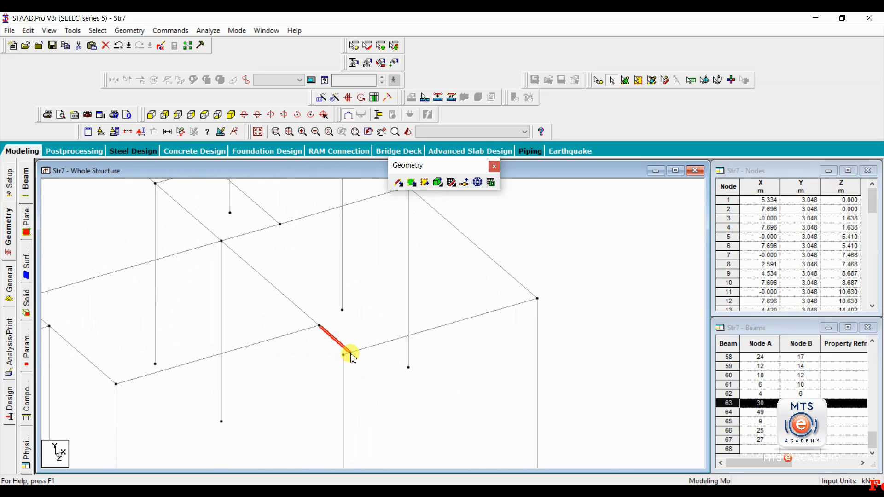
{"action": "middle_click_drag", "start_coordinate": [354, 406], "coordinate": [308, 350]}
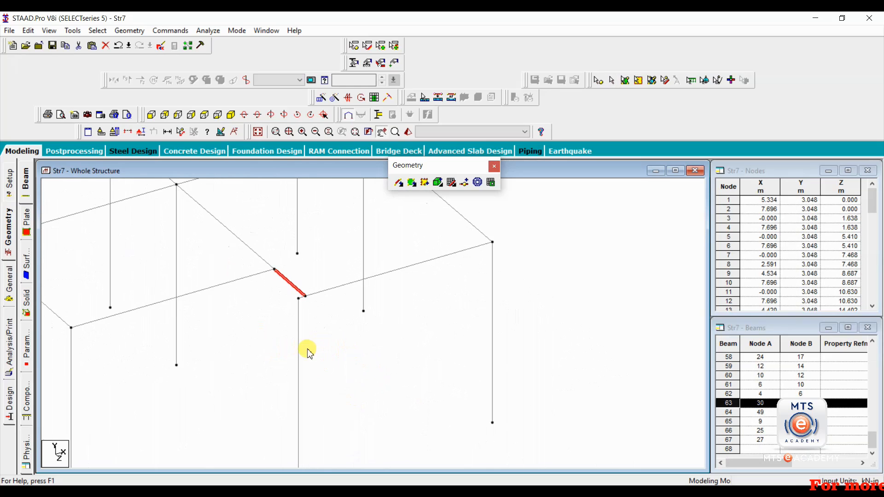
{"action": "left_click", "coordinate": [299, 302]}
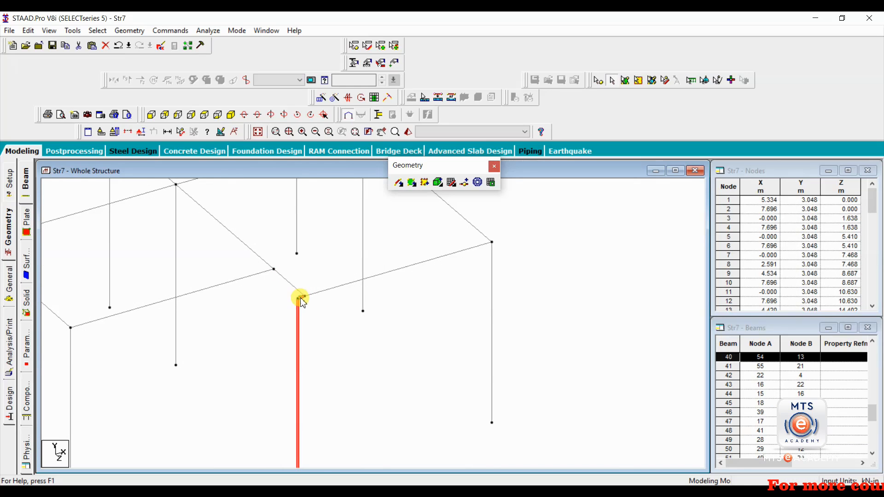
{"action": "left_click", "coordinate": [314, 345]}
{"action": "scroll", "coordinate": [311, 344], "scroll_direction": "down", "scroll_amount": 3}
{"action": "middle_click_drag", "start_coordinate": [259, 282], "coordinate": [343, 375]}
{"action": "scroll", "coordinate": [294, 338], "scroll_direction": "down", "scroll_amount": 1}
{"action": "scroll", "coordinate": [295, 338], "scroll_direction": "down", "scroll_amount": 1}
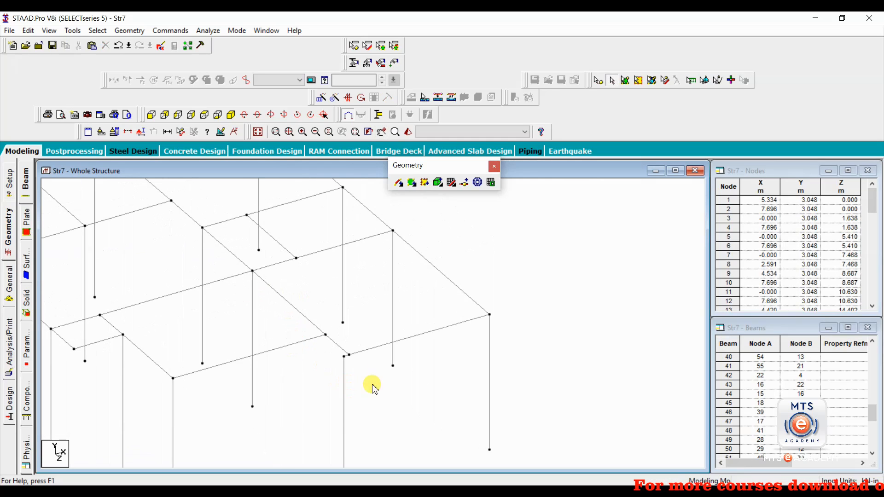
{"action": "scroll", "coordinate": [348, 362], "scroll_direction": "up", "scroll_amount": 2}
{"action": "middle_click_drag", "start_coordinate": [358, 364], "coordinate": [257, 285]}
{"action": "scroll", "coordinate": [269, 297], "scroll_direction": "up", "scroll_amount": 3}
{"action": "scroll", "coordinate": [301, 312], "scroll_direction": "up", "scroll_amount": 2}
{"action": "left_click", "coordinate": [334, 317]}
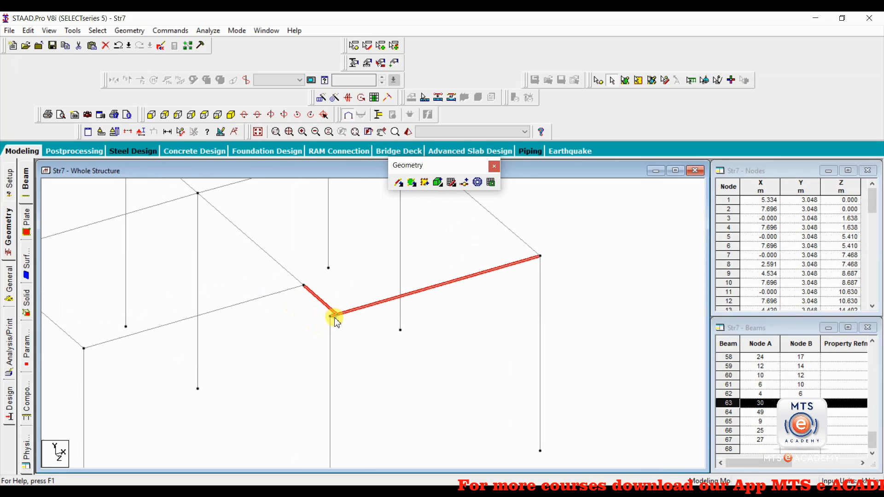
{"action": "scroll", "coordinate": [330, 324], "scroll_direction": "down", "scroll_amount": 1}
{"action": "left_click", "coordinate": [304, 310]}
{"action": "scroll", "coordinate": [253, 338], "scroll_direction": "down", "scroll_amount": 3}
{"action": "middle_click_drag", "start_coordinate": [216, 329], "coordinate": [310, 396]}
{"action": "scroll", "coordinate": [332, 373], "scroll_direction": "down", "scroll_amount": 3}
{"action": "scroll", "coordinate": [307, 365], "scroll_direction": "down", "scroll_amount": 1}
{"action": "scroll", "coordinate": [253, 349], "scroll_direction": "down", "scroll_amount": 5}
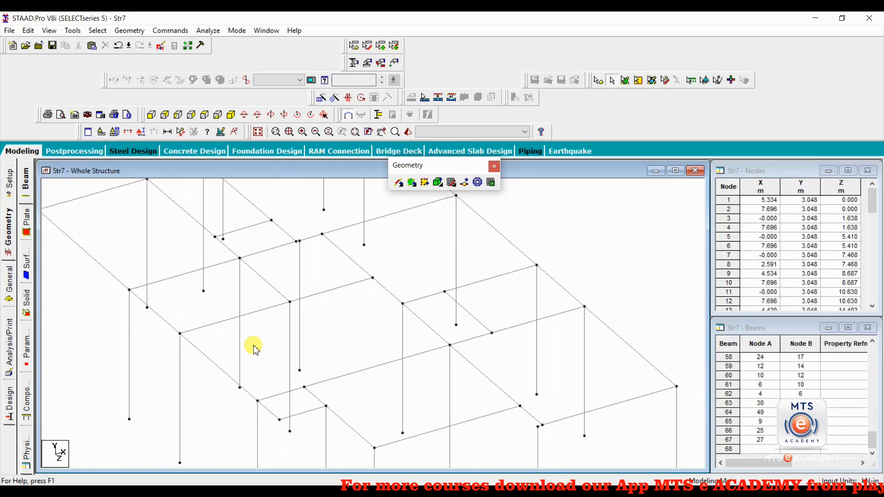
{"action": "middle_click_drag", "start_coordinate": [387, 359], "coordinate": [343, 349]}
{"action": "scroll", "coordinate": [292, 357], "scroll_direction": "down", "scroll_amount": 5}
{"action": "middle_click_drag", "start_coordinate": [282, 347], "coordinate": [265, 355]}
{"action": "scroll", "coordinate": [265, 354], "scroll_direction": "down", "scroll_amount": 8}
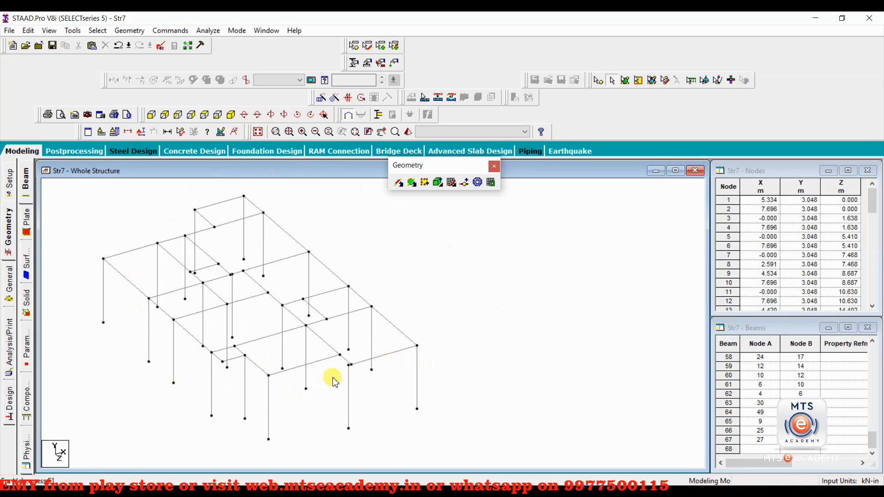
- Zoom in on the beam junction and select the misplaced column, beam 40
{"action": "scroll", "coordinate": [329, 381], "scroll_direction": "up", "scroll_amount": 5}
{"action": "scroll", "coordinate": [304, 327], "scroll_direction": "up", "scroll_amount": 4}
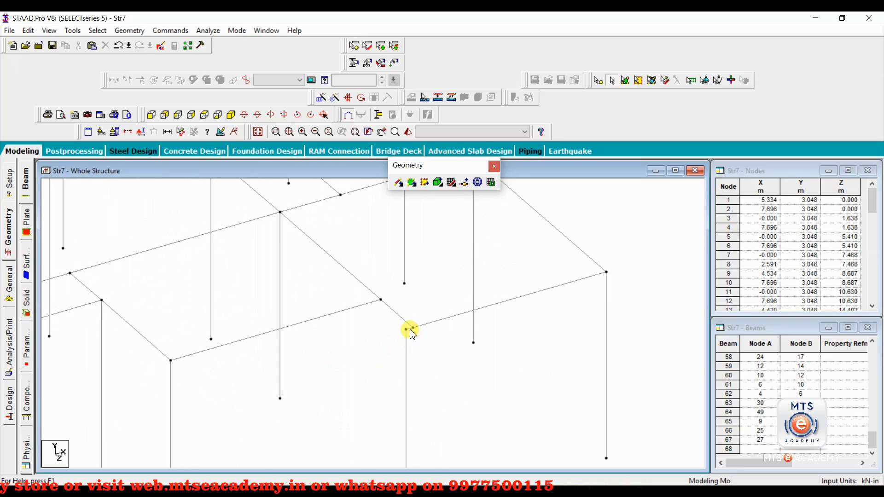
{"action": "left_click", "coordinate": [413, 337]}
{"action": "scroll", "coordinate": [410, 338], "scroll_direction": "up", "scroll_amount": 1}
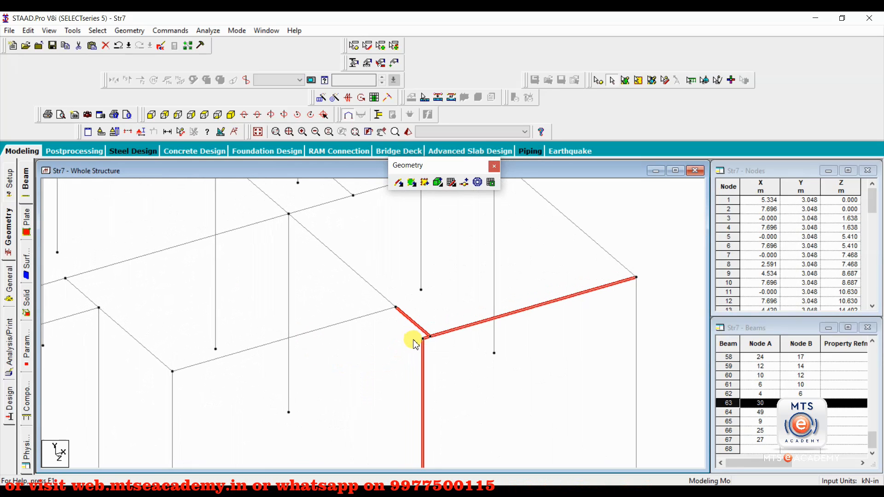
{"action": "left_click", "coordinate": [413, 341]}
{"action": "scroll", "coordinate": [430, 363], "scroll_direction": "up", "scroll_amount": 2}
{"action": "middle_click_drag", "start_coordinate": [442, 363], "coordinate": [326, 327]}
{"action": "scroll", "coordinate": [328, 331], "scroll_direction": "up", "scroll_amount": 1}
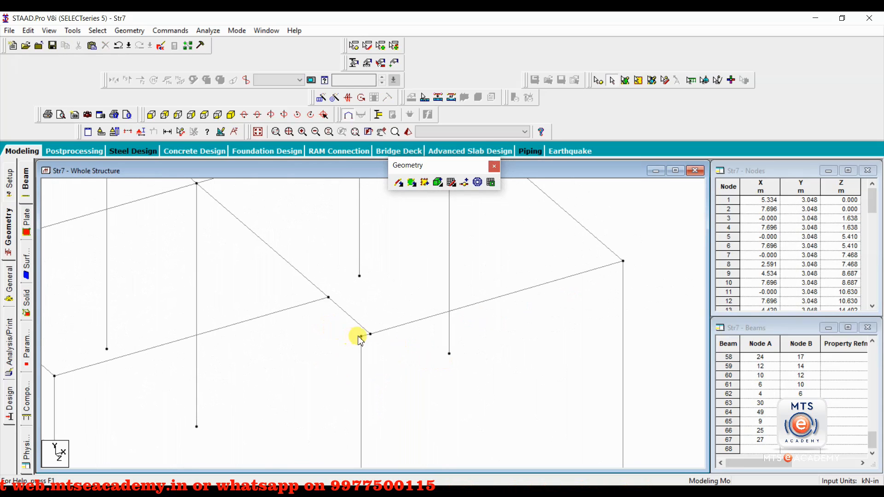
{"action": "left_click", "coordinate": [364, 336]}
{"action": "left_click", "coordinate": [362, 363]}
- Delete beam 40 with confirmation, then copy the right-hand corner column
{"action": "scroll", "coordinate": [371, 357], "scroll_direction": "down", "scroll_amount": 2}
{"action": "scroll", "coordinate": [375, 360], "scroll_direction": "down", "scroll_amount": 2}
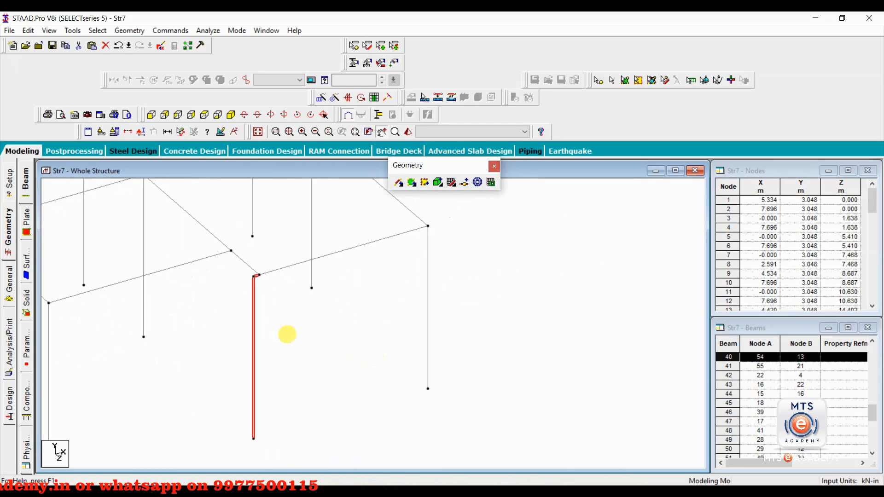
{"action": "key", "text": "Delete"}
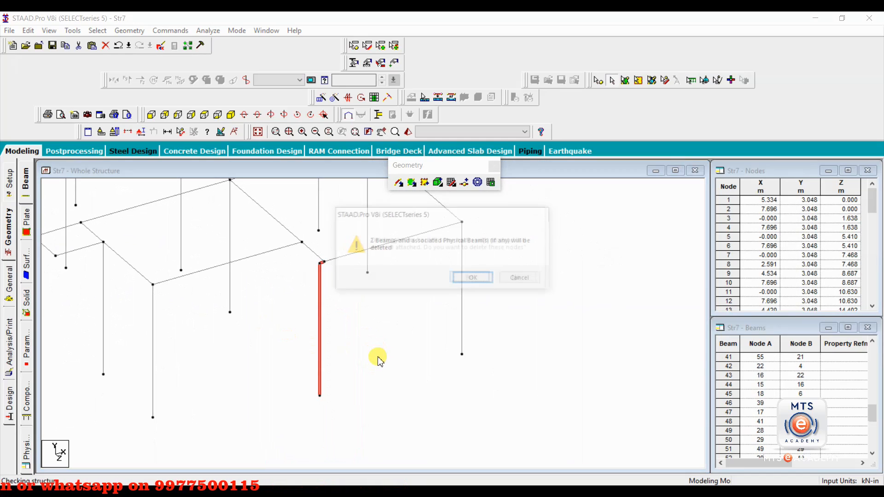
{"action": "key", "text": "Return"}
{"action": "key", "text": "Return"}
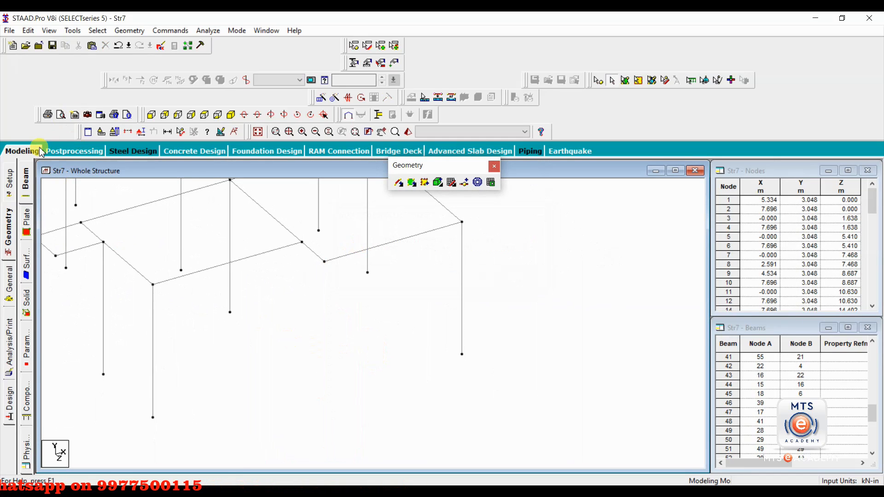
{"action": "left_click", "coordinate": [461, 257]}
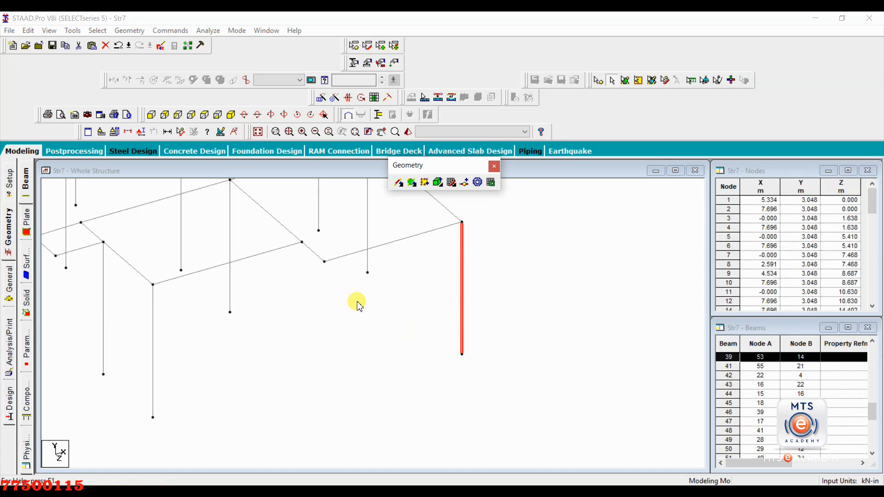
{"action": "key", "text": "ctrl+v"}
- Paste the copied column using its top node as reference, placing it beneath the junction node
{"action": "left_click", "coordinate": [494, 251]}
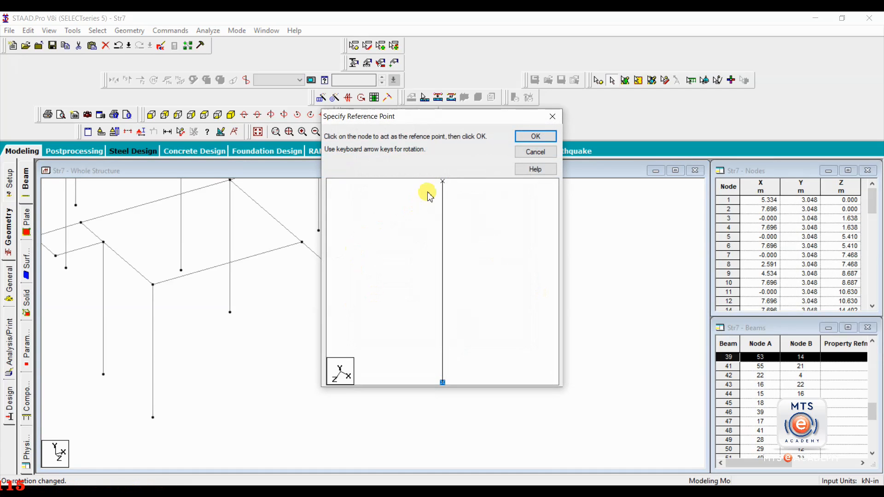
{"action": "left_click", "coordinate": [444, 181]}
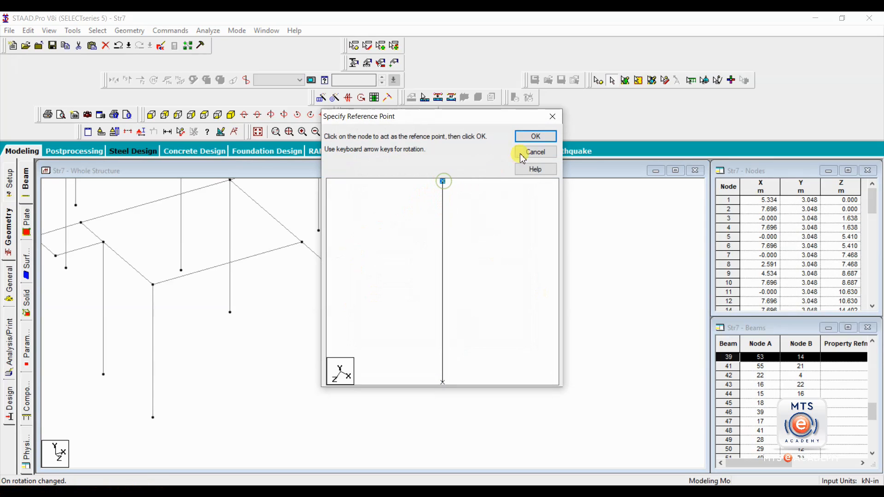
{"action": "left_click", "coordinate": [534, 137]}
{"action": "left_click", "coordinate": [324, 261]}
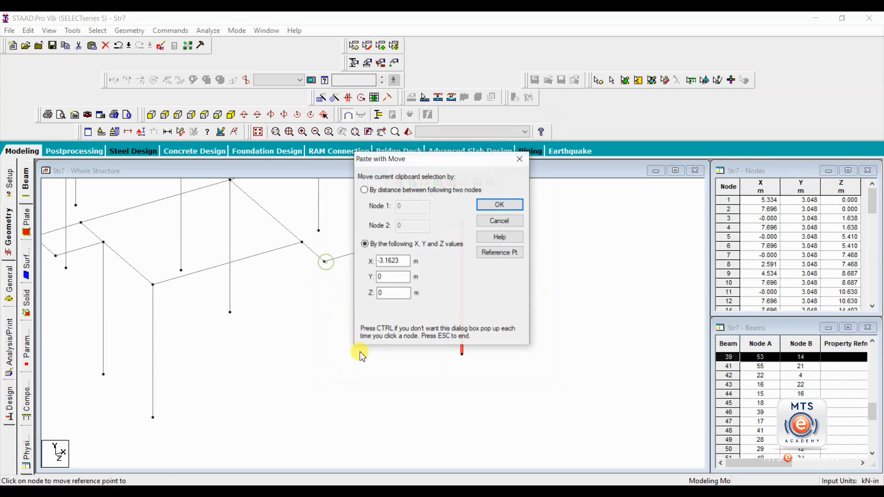
{"action": "left_click", "coordinate": [493, 203]}
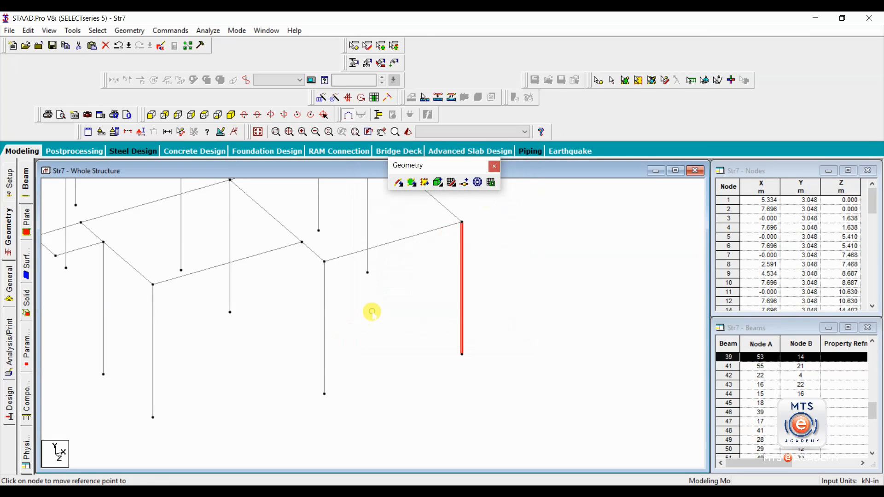
{"action": "scroll", "coordinate": [374, 323], "scroll_direction": "down", "scroll_amount": 3}
{"action": "middle_click_drag", "start_coordinate": [219, 266], "coordinate": [408, 371]}
{"action": "scroll", "coordinate": [368, 341], "scroll_direction": "down", "scroll_amount": 4}
{"action": "scroll", "coordinate": [366, 340], "scroll_direction": "down", "scroll_amount": 2}
{"action": "scroll", "coordinate": [371, 330], "scroll_direction": "down", "scroll_amount": 3}
{"action": "left_click", "coordinate": [427, 274]}
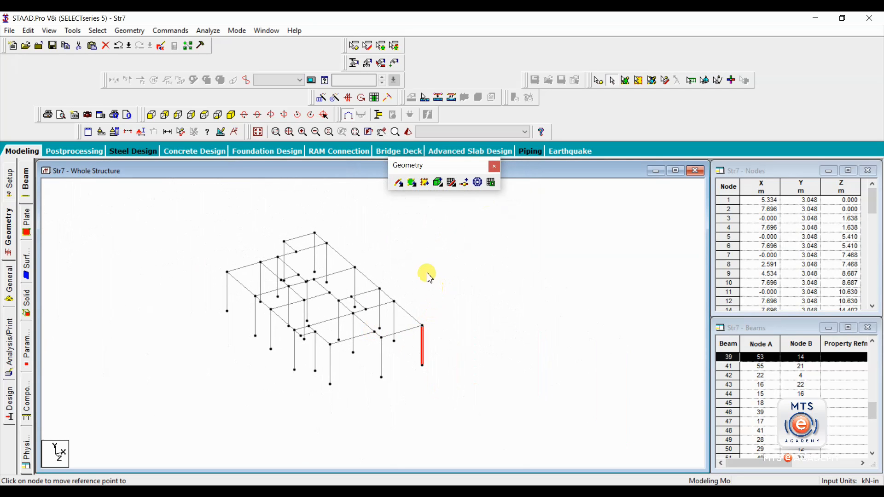